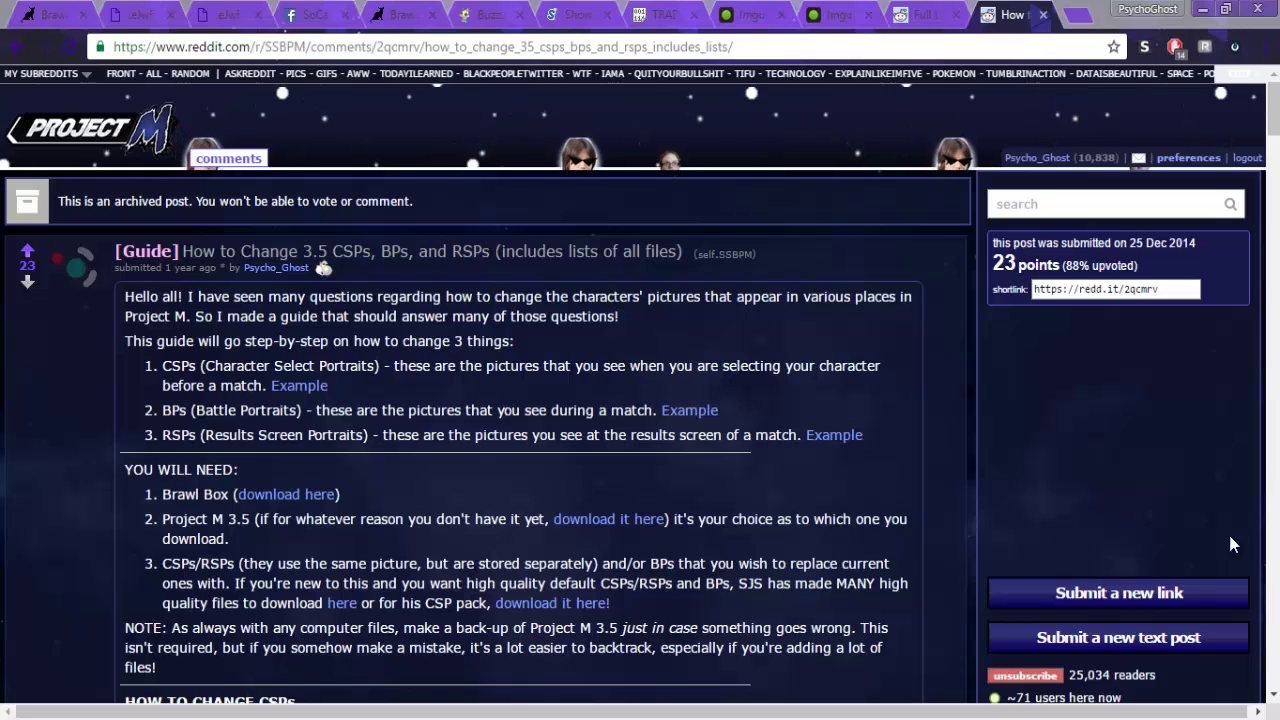
- Switch to the Full List of 3.6 Character Texture/Costume Numbers guide and briefly view the Sosa's Wario Pit and menu2 folders
{"action": "left_click", "coordinate": [914, 25]}
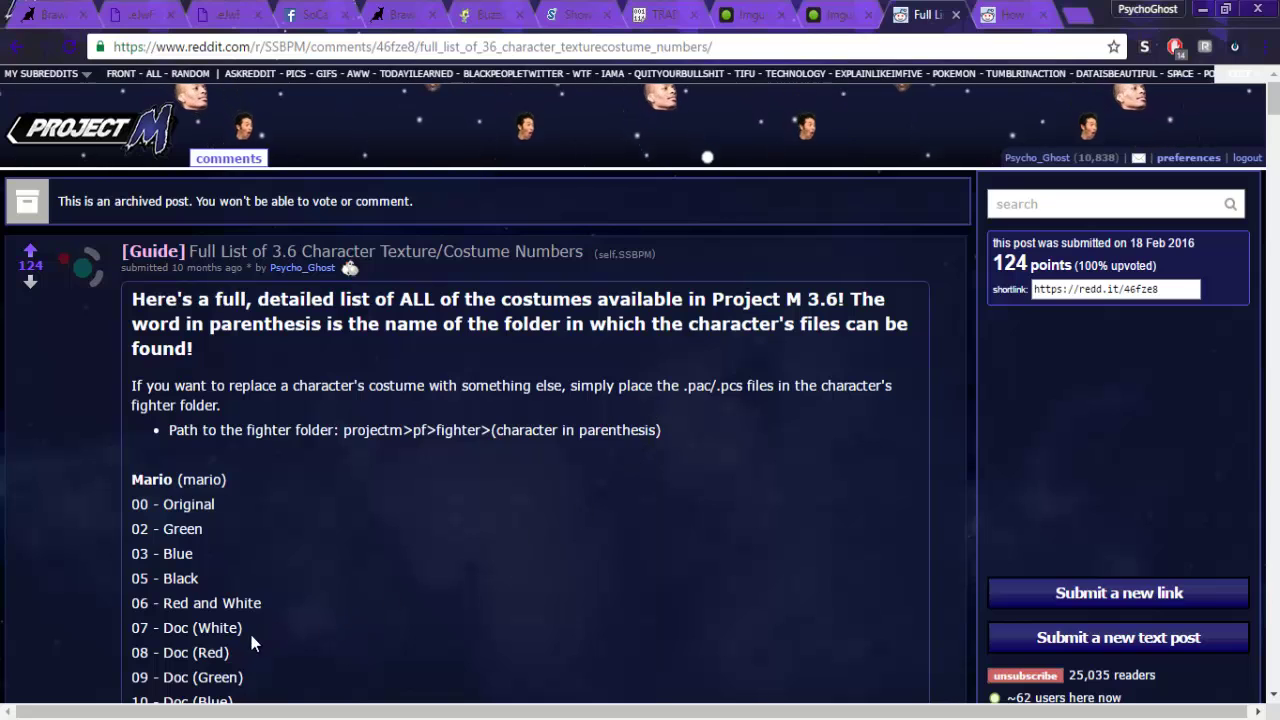
{"action": "left_click", "coordinate": [200, 712]}
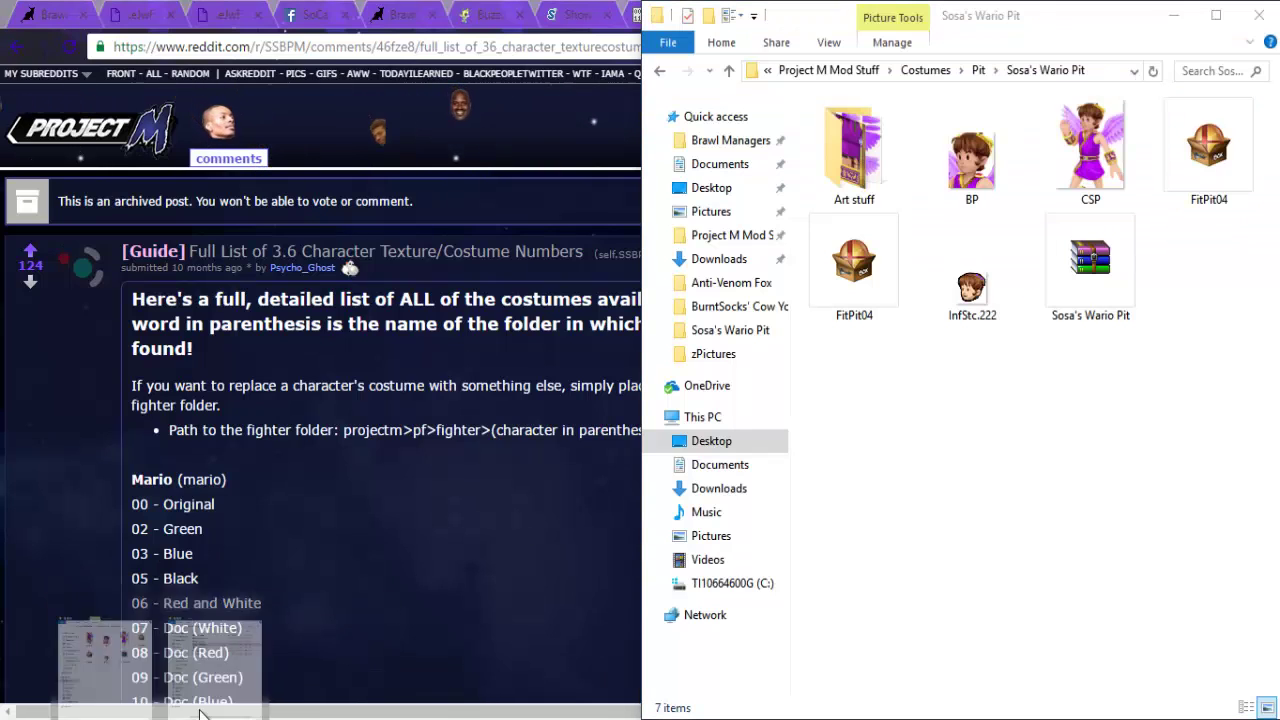
{"action": "left_click", "coordinate": [240, 650]}
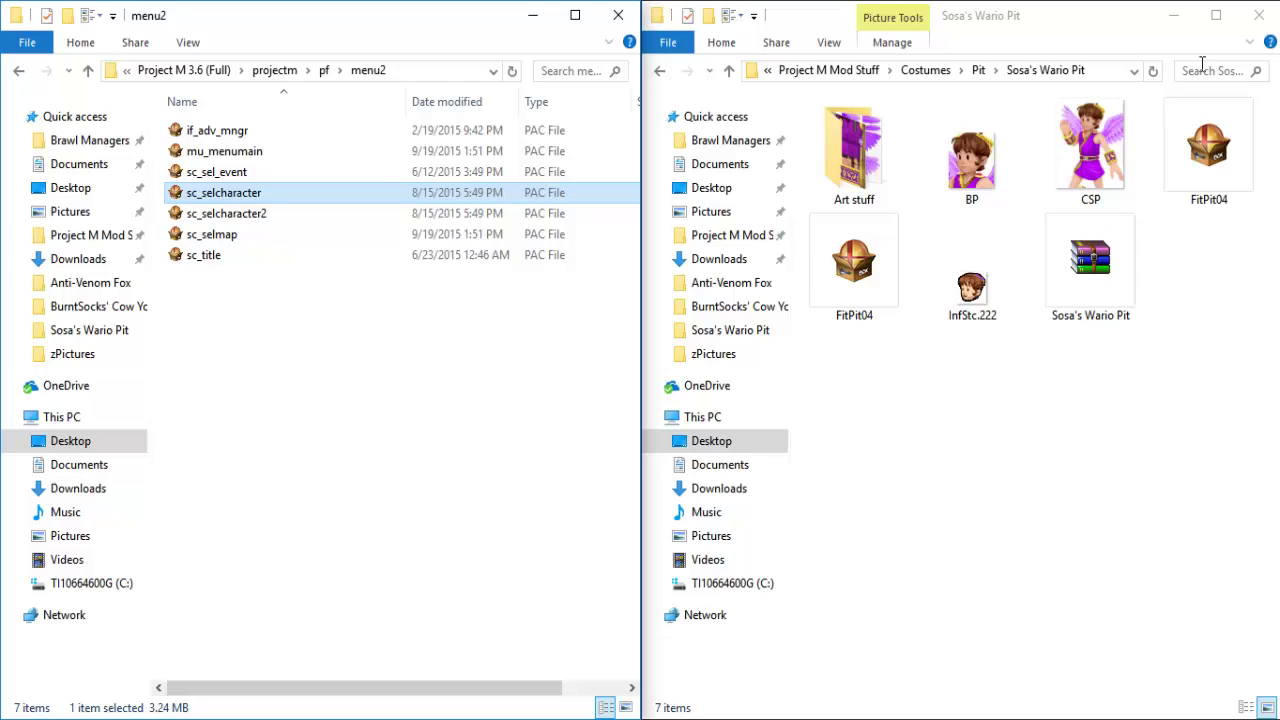
{"action": "left_click", "coordinate": [1174, 15]}
{"action": "left_click", "coordinate": [532, 15]}
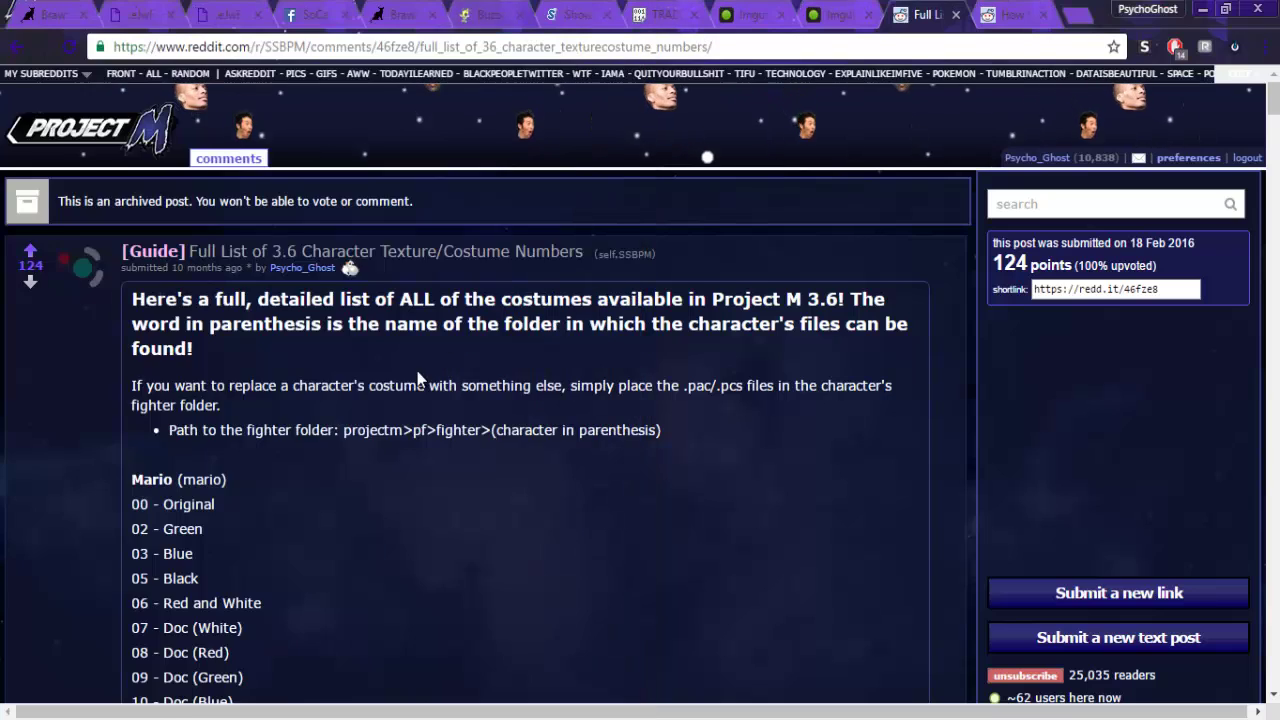
- Examine how the costume guide lists the costume numbers and folder names, starting with Mario's entries
{"action": "scroll", "coordinate": [409, 377], "scroll_direction": "down", "scroll_amount": 5}
{"action": "scroll", "coordinate": [386, 414], "scroll_direction": "up", "scroll_amount": 3}
{"action": "scroll", "coordinate": [375, 458], "scroll_direction": "up", "scroll_amount": 1}
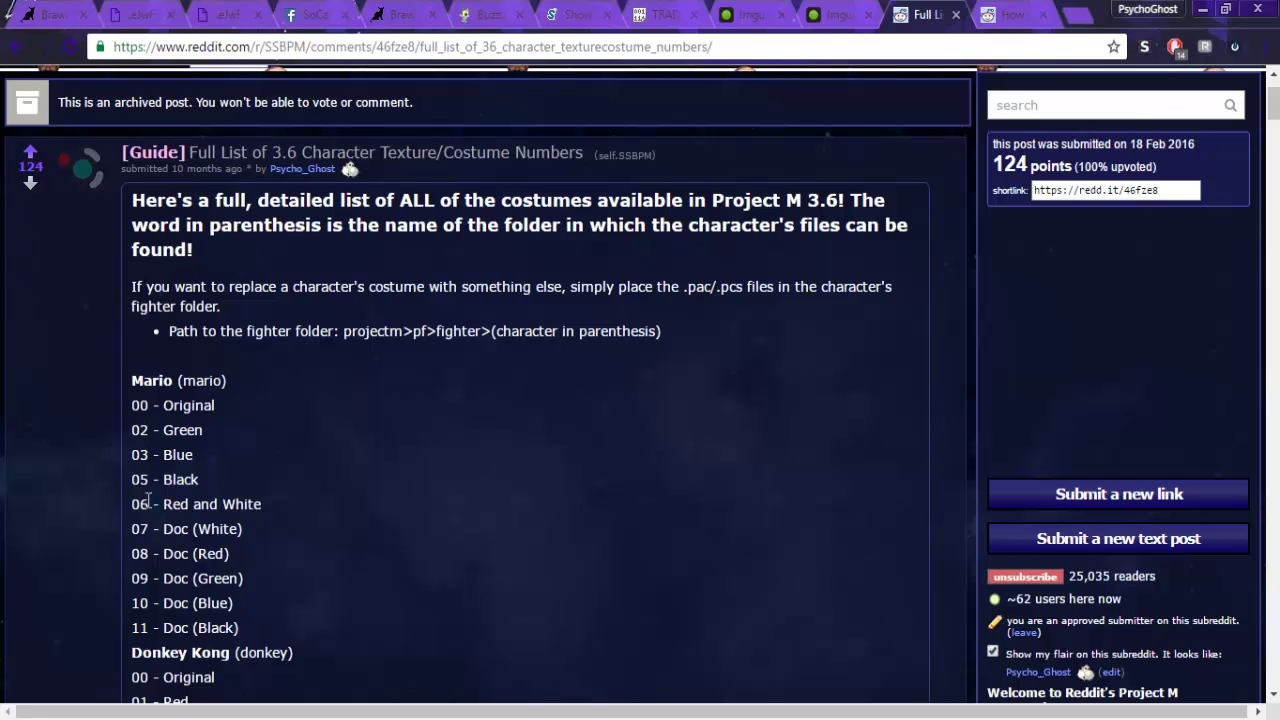
{"action": "scroll", "coordinate": [390, 578], "scroll_direction": "down", "scroll_amount": 3}
{"action": "scroll", "coordinate": [390, 578], "scroll_direction": "up", "scroll_amount": 4}
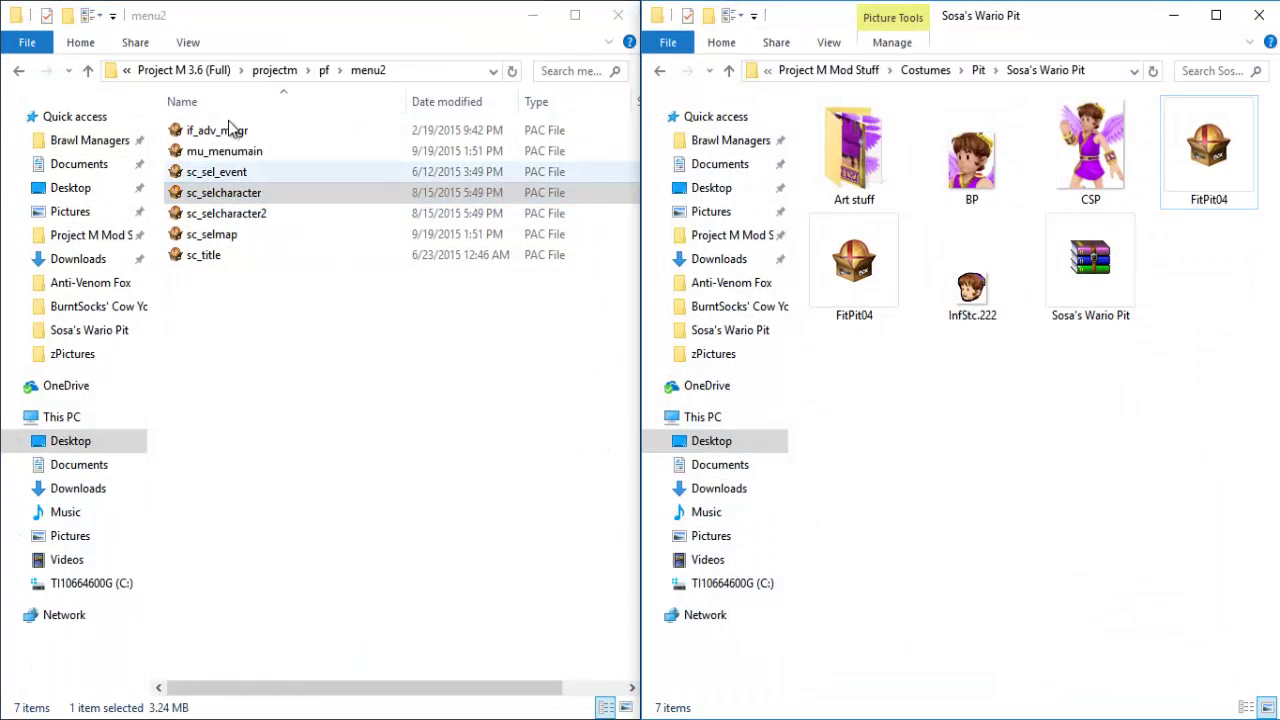
- Return to the Project M 3.6 (Full) folder and inspect the Sosa's Wario Pit archive alongside the extracted files
{"action": "left_click", "coordinate": [183, 70]}
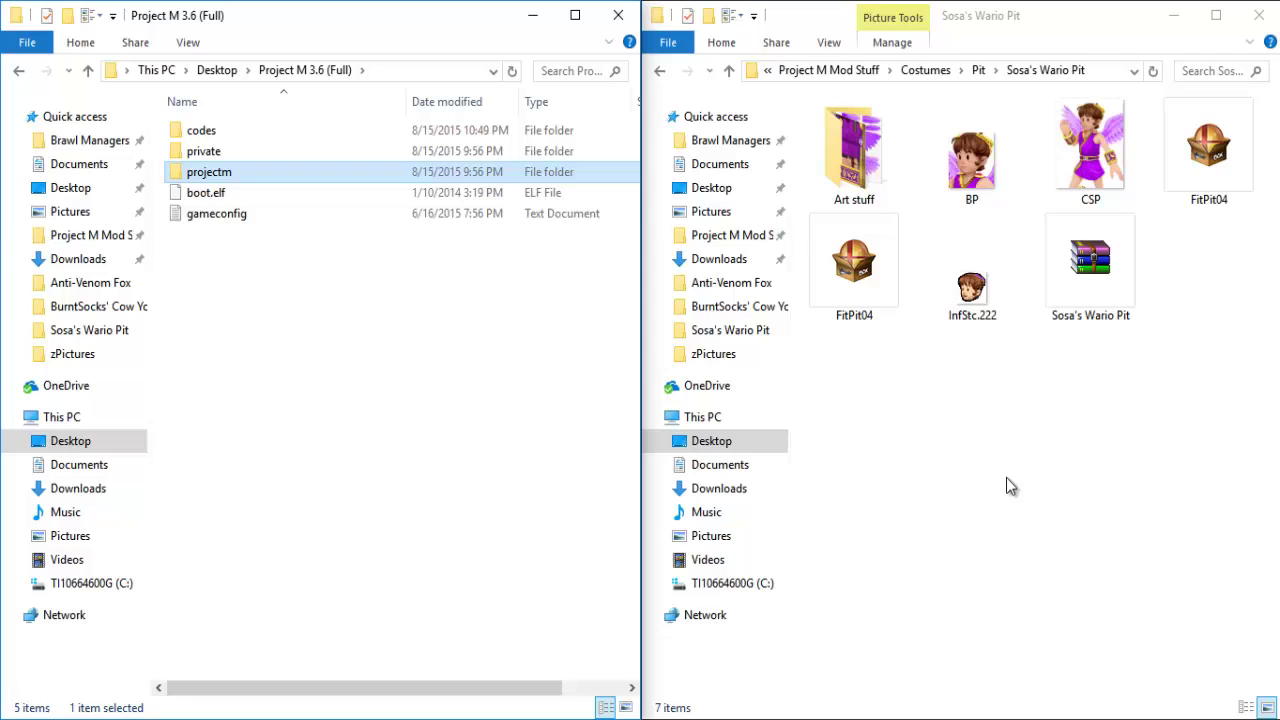
{"action": "double_click", "coordinate": [1082, 310]}
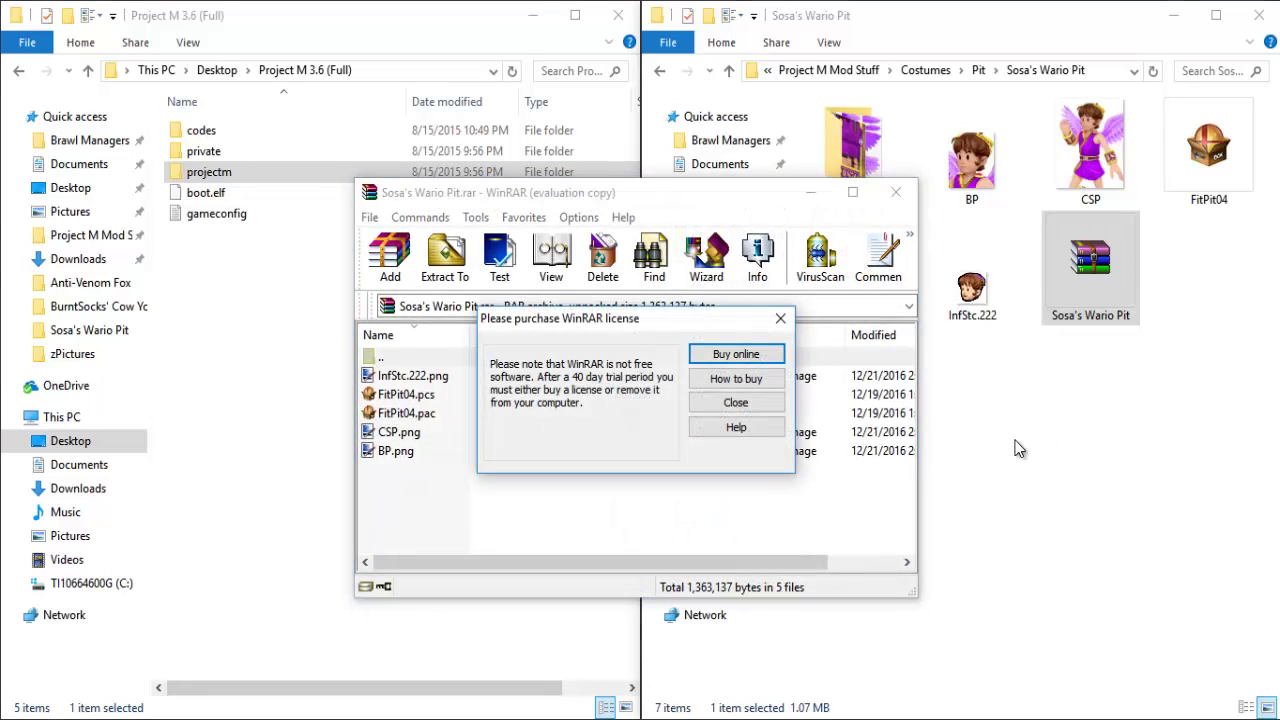
{"action": "left_click", "coordinate": [736, 402]}
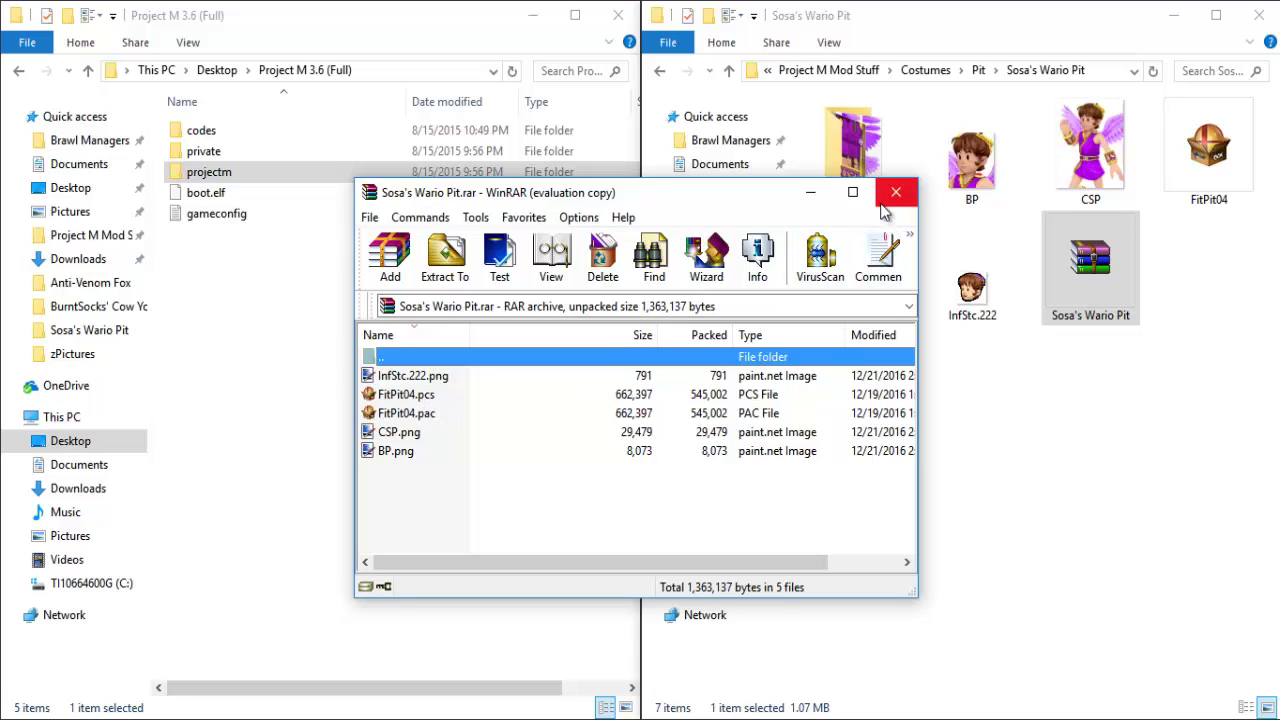
{"action": "left_click_drag", "start_coordinate": [409, 477], "coordinate": [416, 376]}
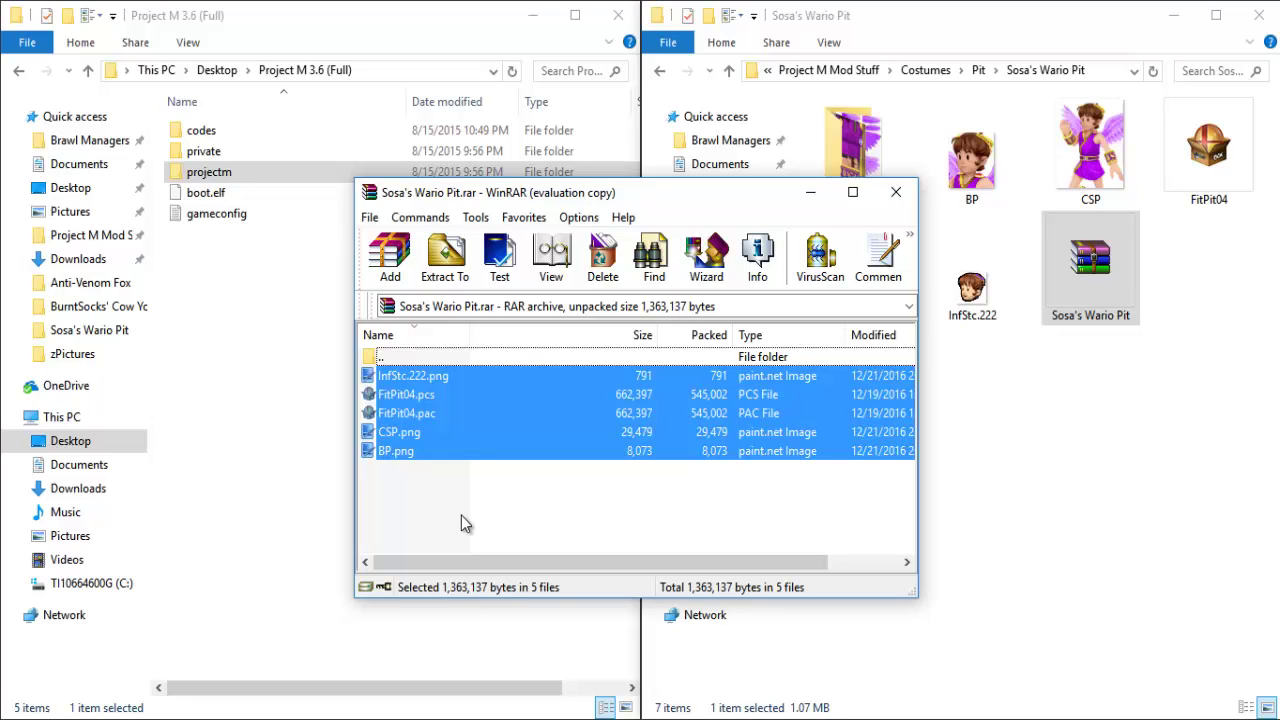
{"action": "left_click", "coordinate": [896, 192]}
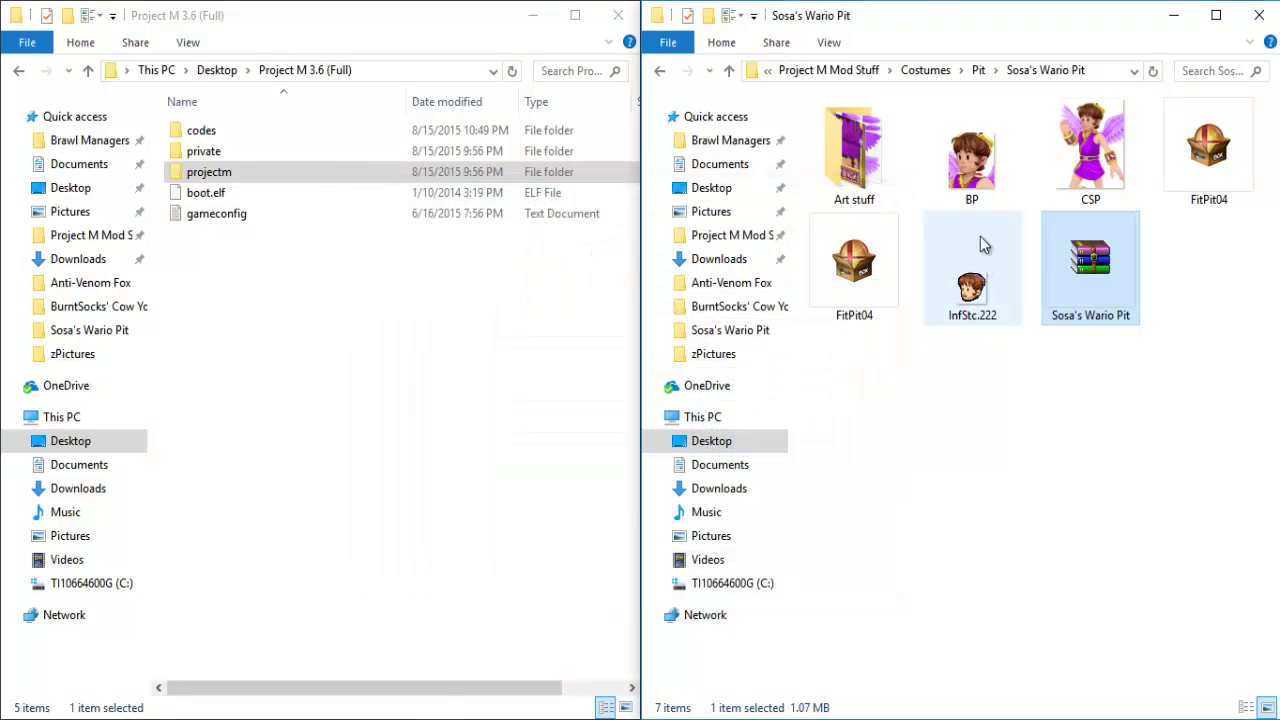
{"action": "key", "text": "b"}
{"action": "left_click", "coordinate": [988, 280], "text": "shift"}
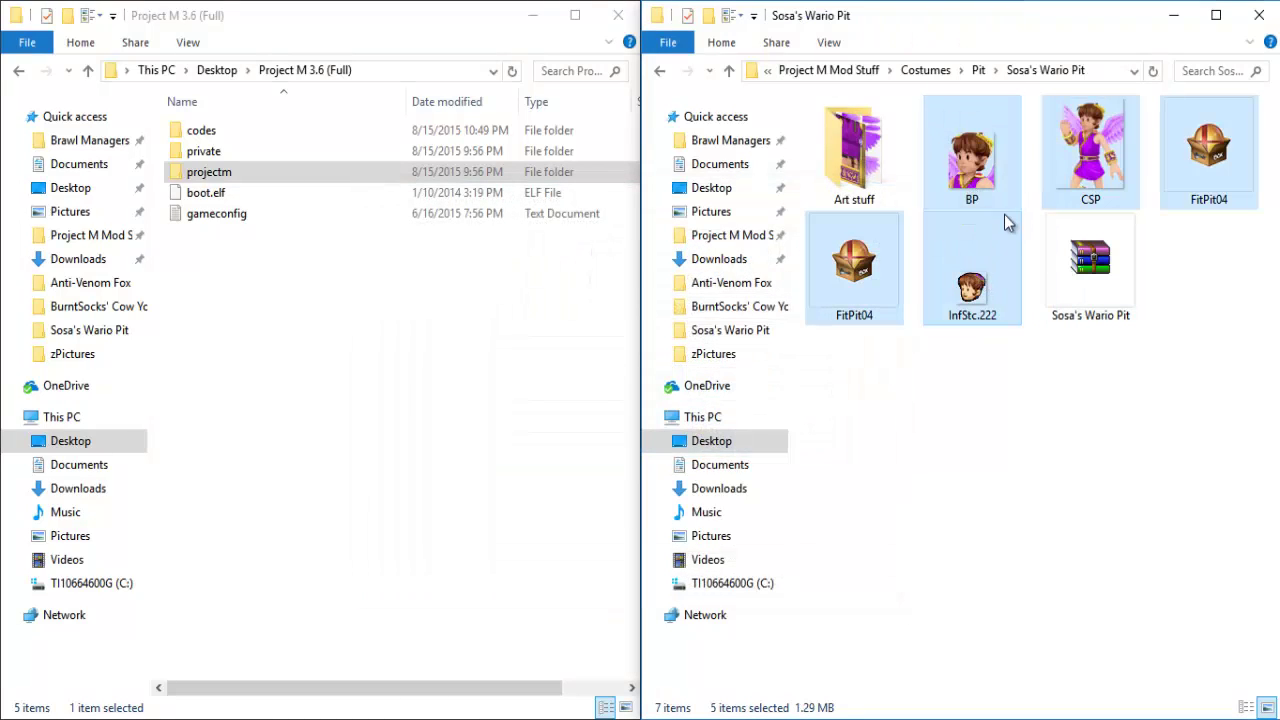
{"action": "left_click", "coordinate": [992, 364]}
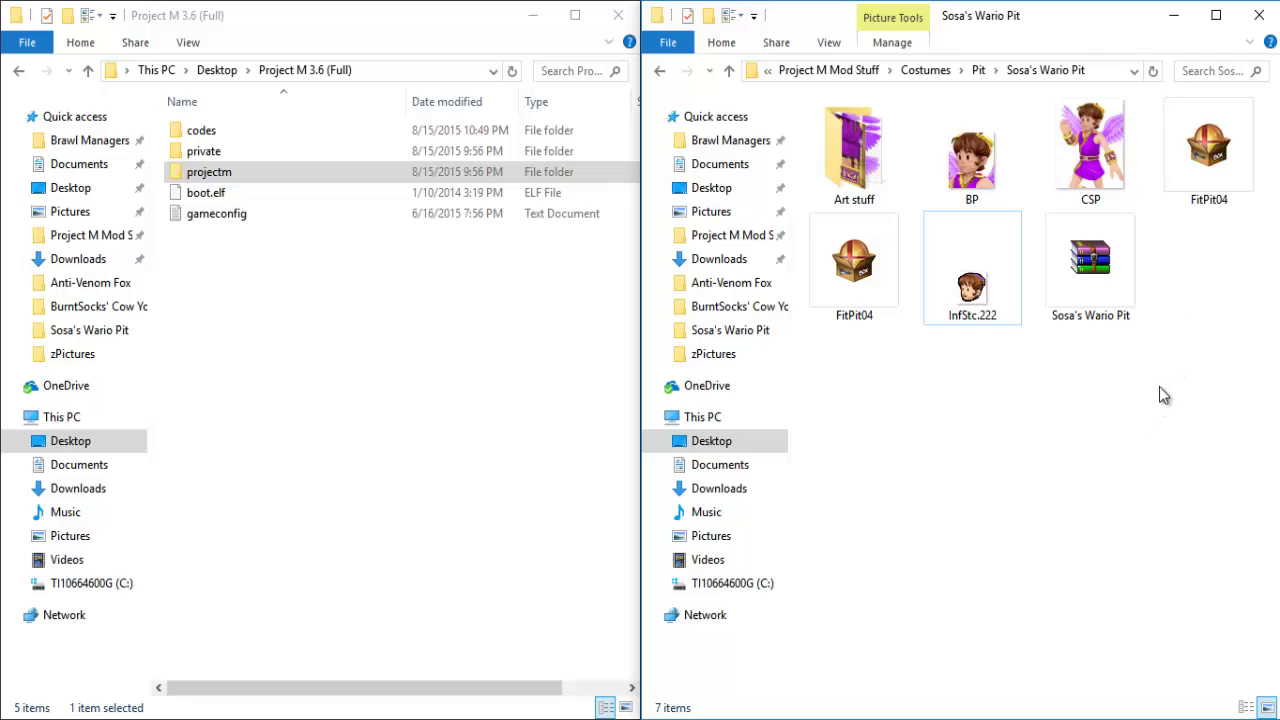
- Select both FitPit04 costume files and open the game's projectm > pf > fighter > pit folder
{"action": "left_click", "coordinate": [1209, 180]}
{"action": "left_click", "coordinate": [866, 286], "text": "ctrl"}
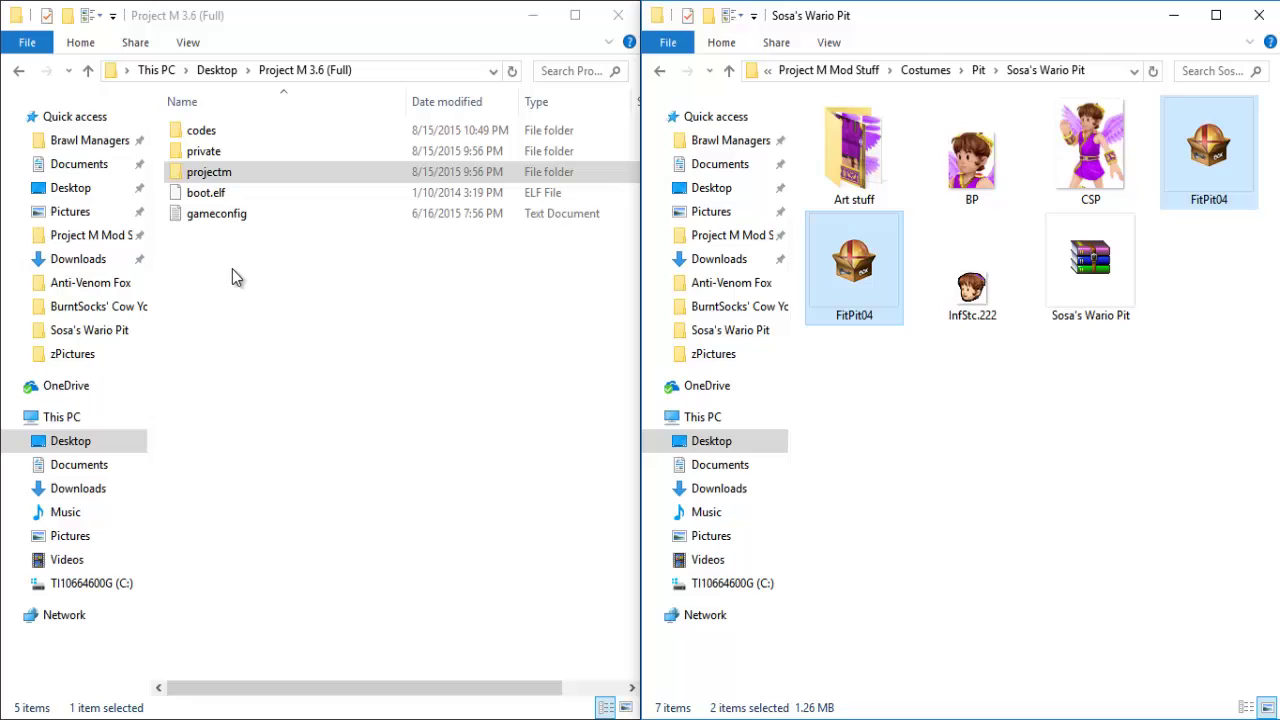
{"action": "double_click", "coordinate": [227, 177]}
{"action": "double_click", "coordinate": [213, 153]}
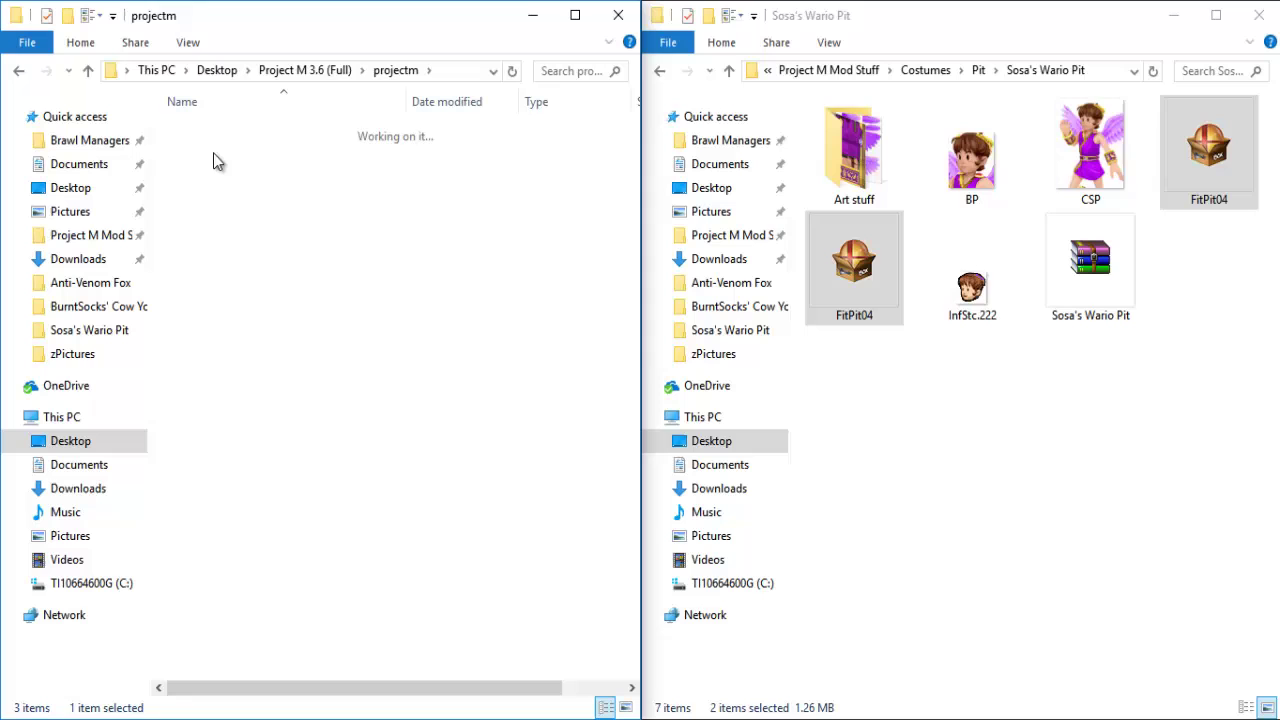
{"action": "double_click", "coordinate": [217, 129]}
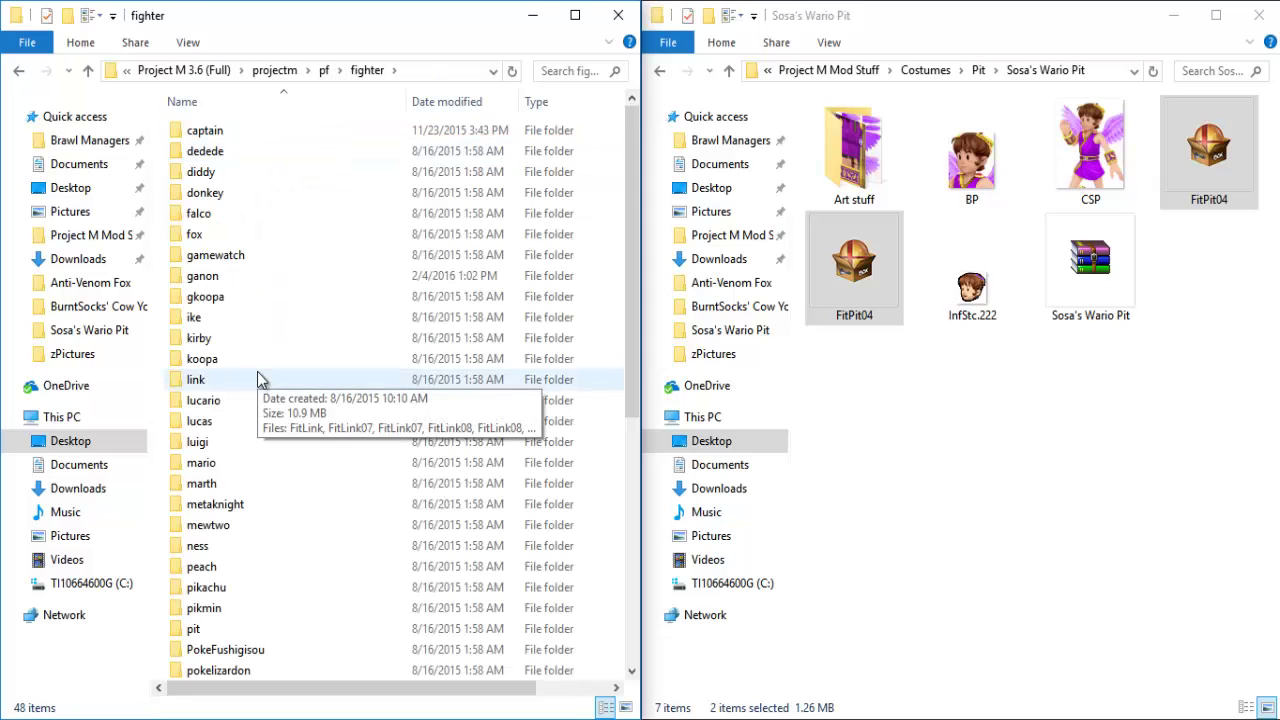
{"action": "scroll", "coordinate": [257, 371], "scroll_direction": "down", "scroll_amount": 3}
{"action": "double_click", "coordinate": [196, 464]}
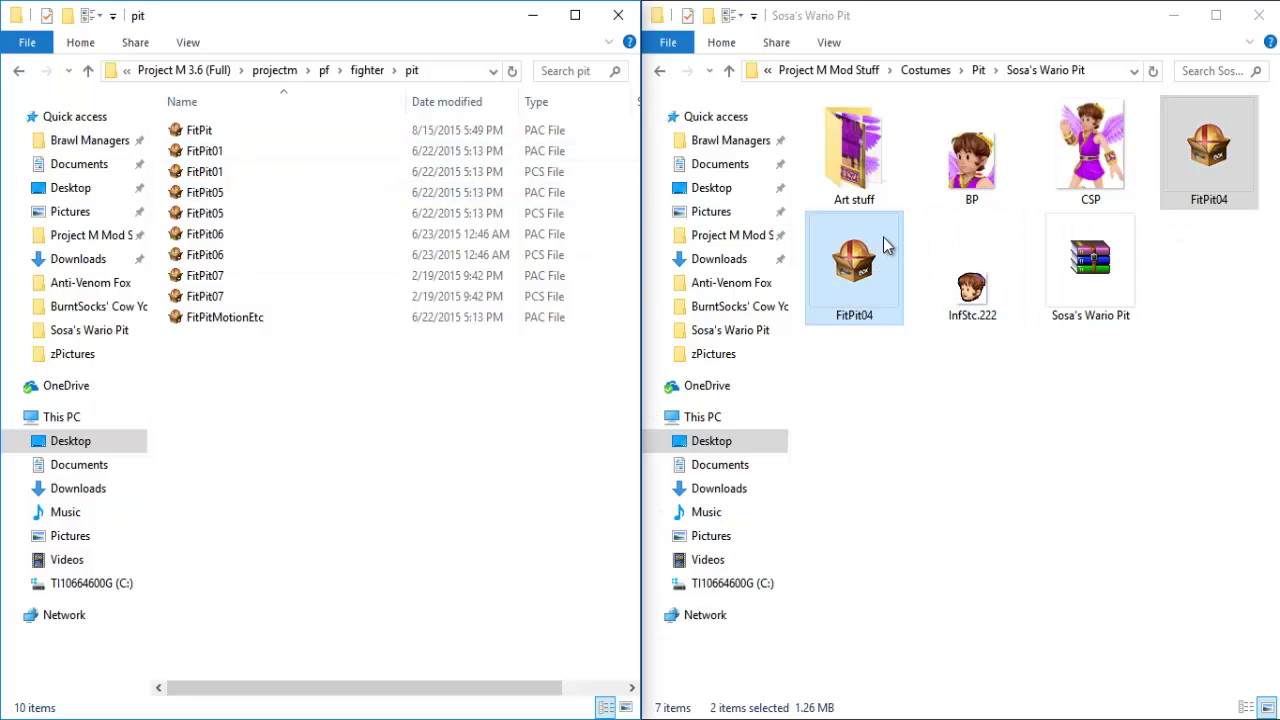
{"action": "mouse_move", "coordinate": [852, 282]}
{"action": "left_mouse_down"}
{"action": "mouse_move", "coordinate": [855, 292]}
{"action": "mouse_move", "coordinate": [725, 340]}
{"action": "mouse_move", "coordinate": [476, 285]}
{"action": "mouse_move", "coordinate": [808, 320]}
{"action": "mouse_move", "coordinate": [855, 285]}
{"action": "left_mouse_up"}
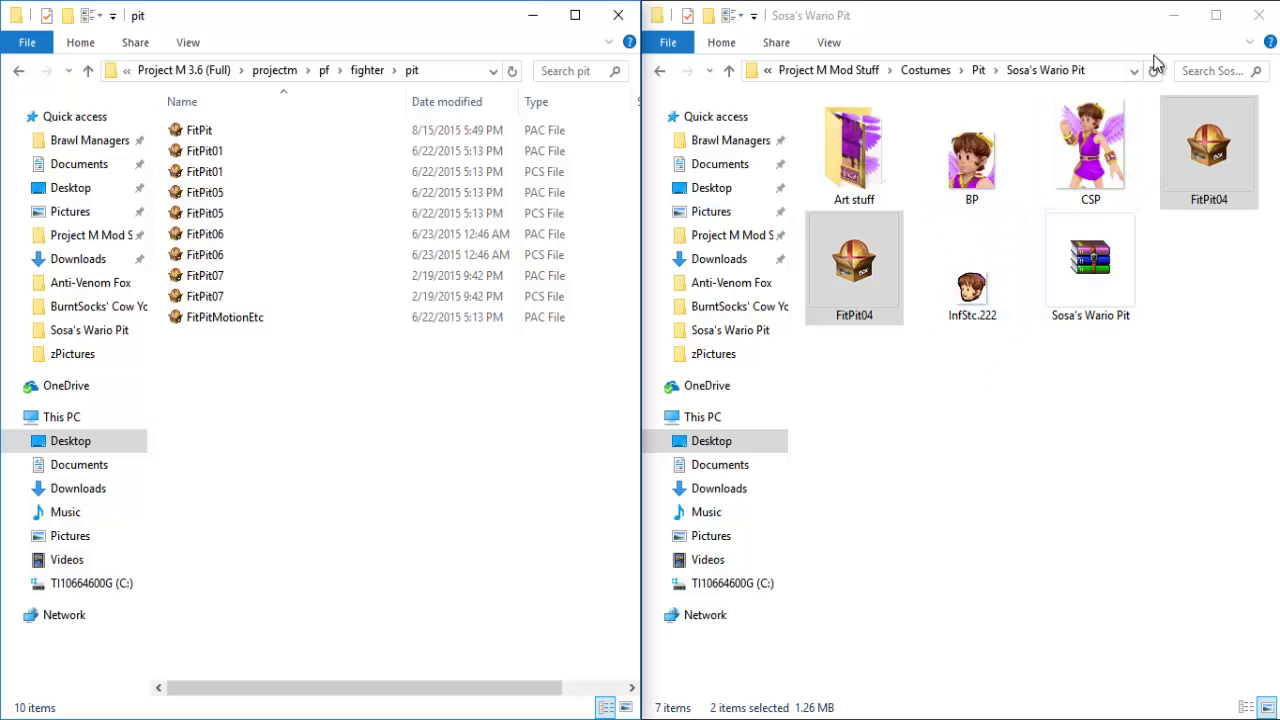
- Return to the browser and search the How to Change 3.5 CSPs guide for "pit" to find his MiscData number
{"action": "left_click", "coordinate": [1173, 15]}
{"action": "left_click", "coordinate": [844, 385]}
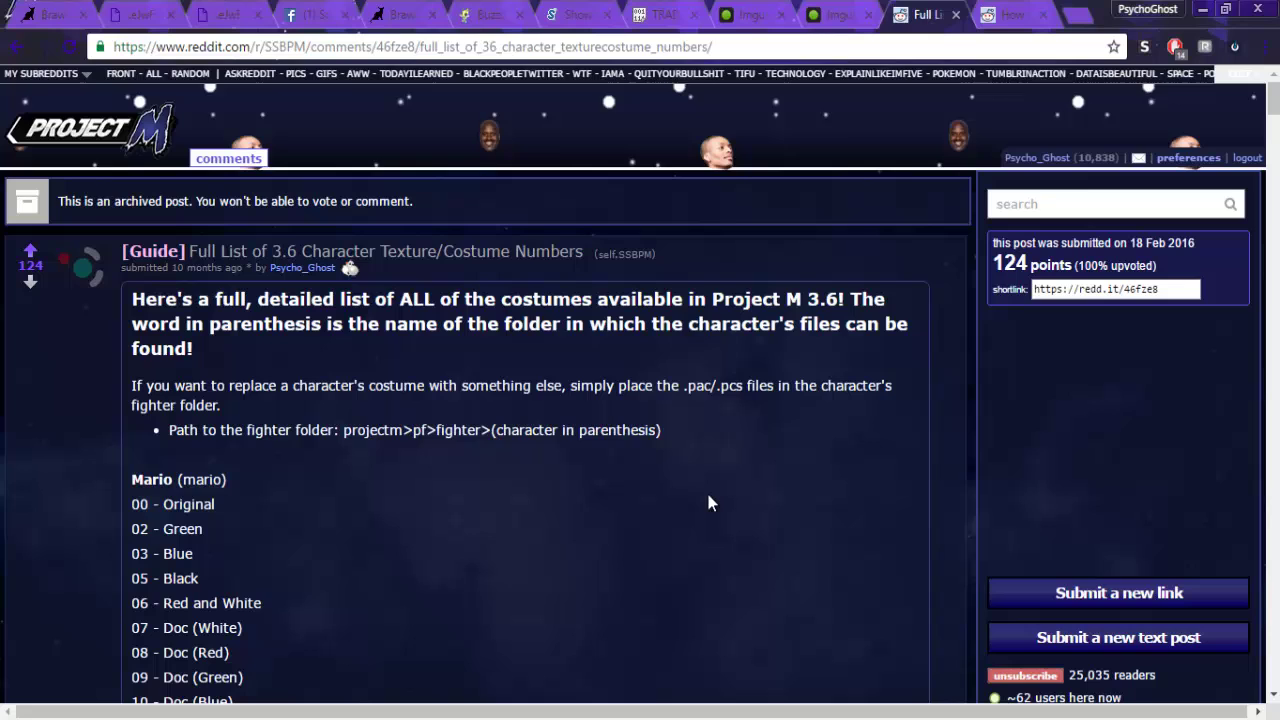
{"action": "left_click", "coordinate": [982, 10]}
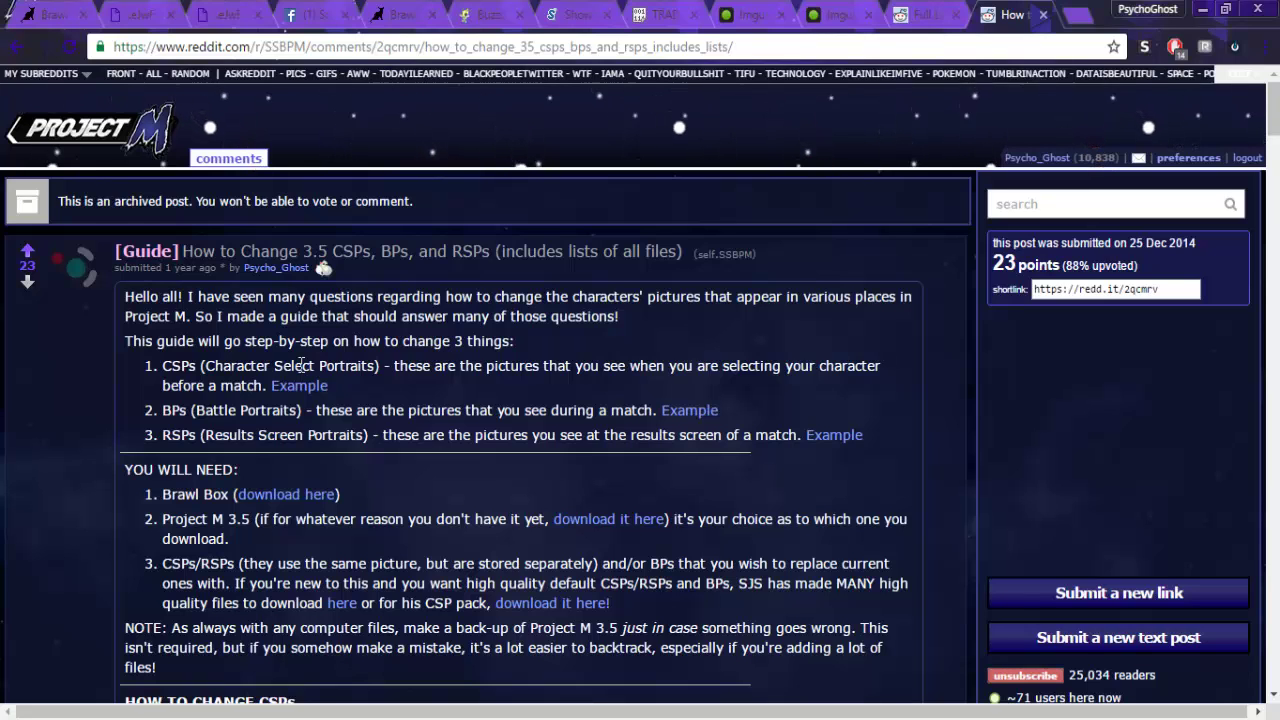
{"action": "scroll", "coordinate": [300, 364], "scroll_direction": "down", "scroll_amount": 4}
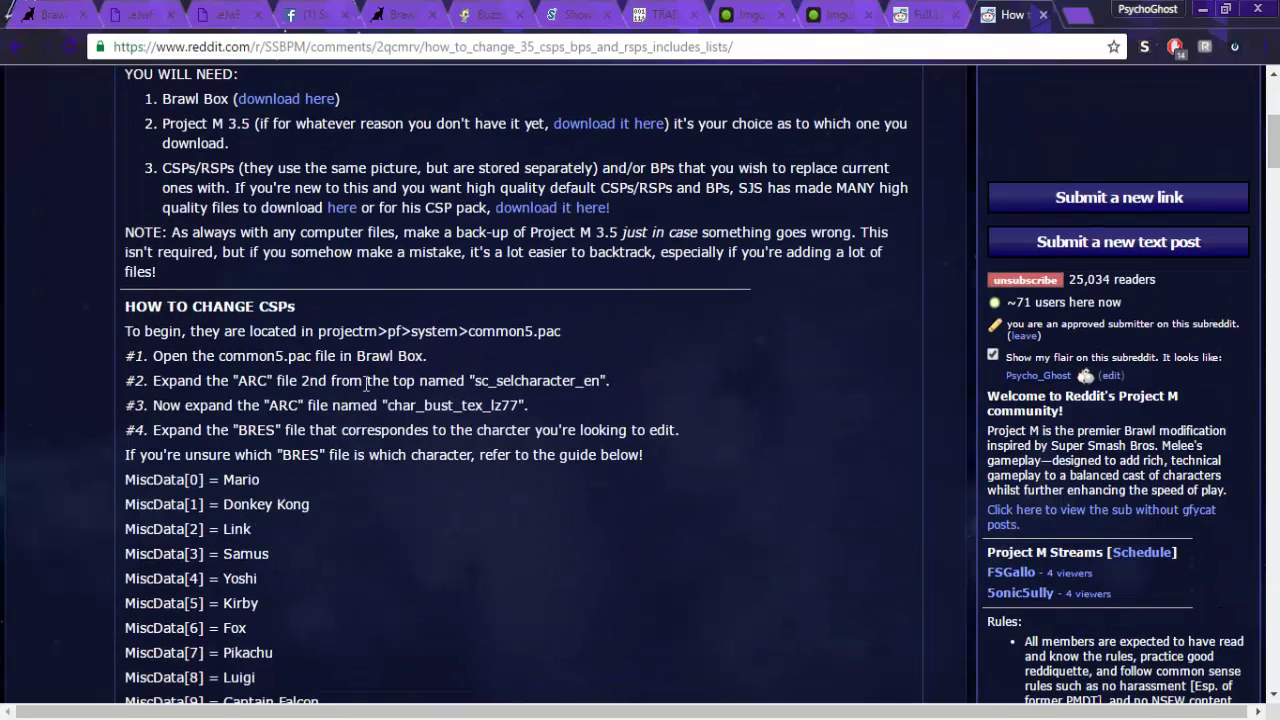
{"action": "key", "text": "ctrl+f"}
{"action": "type", "text": "pit"}
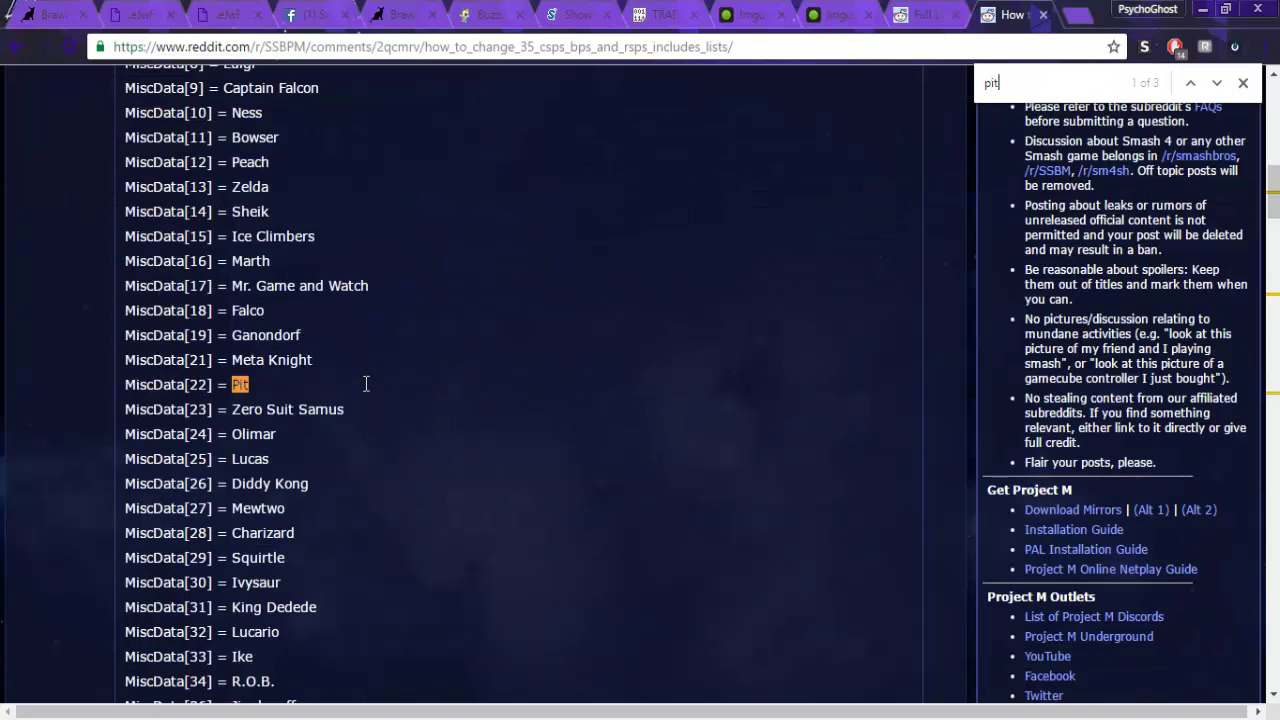
{"action": "double_click", "coordinate": [150, 384]}
{"action": "left_click", "coordinate": [218, 410]}
- Look up Pit's InfFace file range in the guide's HOW TO CHANGE BPs section
{"action": "scroll", "coordinate": [218, 410], "scroll_direction": "down", "scroll_amount": 10}
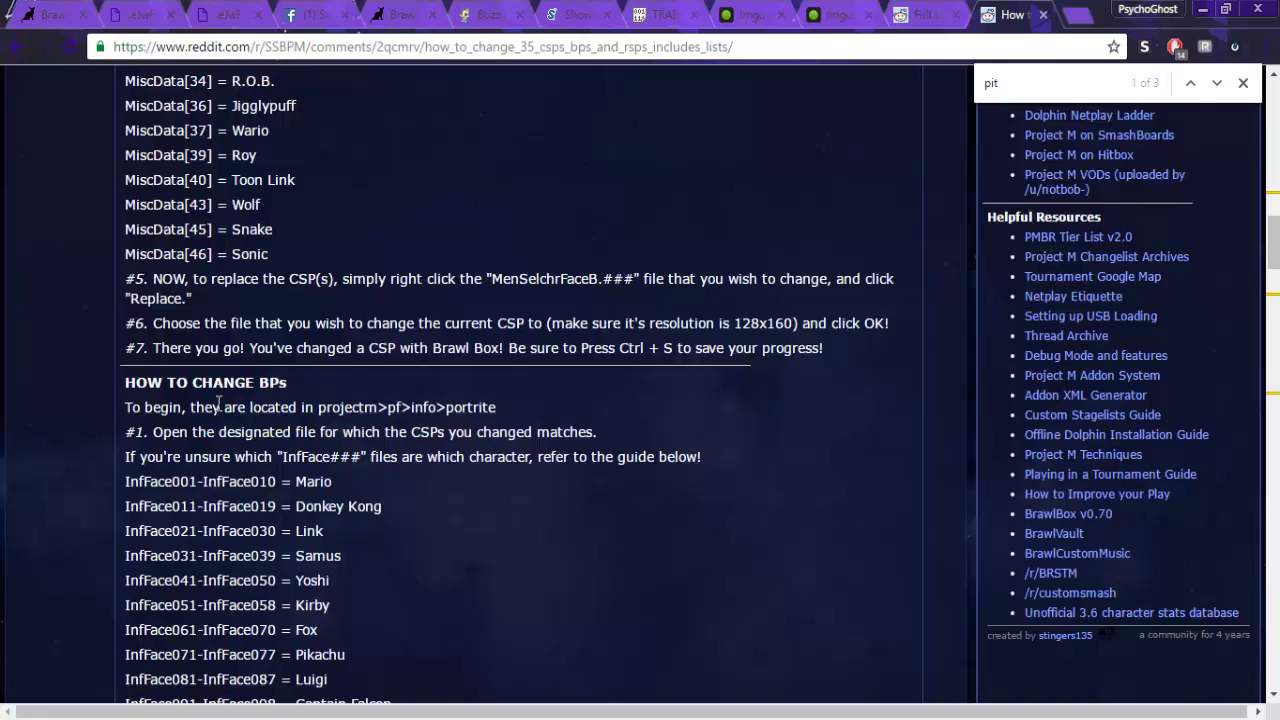
{"action": "scroll", "coordinate": [218, 410], "scroll_direction": "down", "scroll_amount": 5}
{"action": "scroll", "coordinate": [163, 333], "scroll_direction": "up", "scroll_amount": 2}
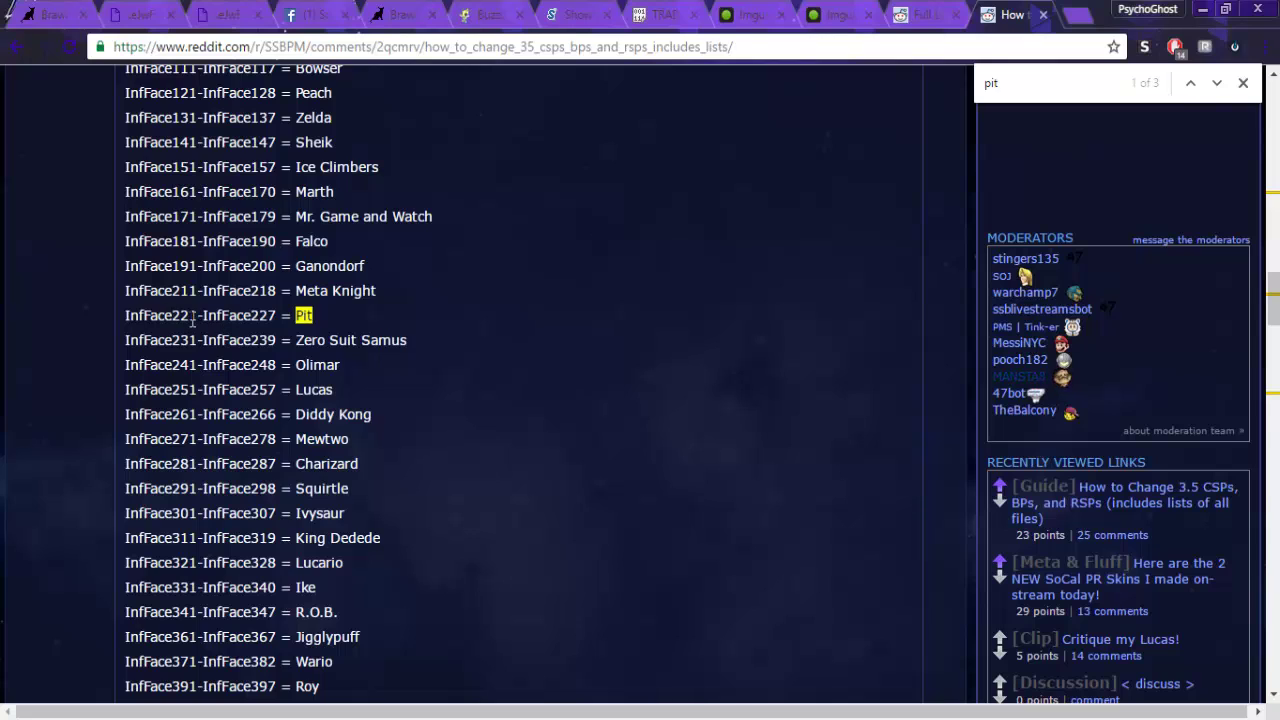
- Bring back both folder windows and open sc_selcharacter from projectm > pf > menu2 in BrawlBox
{"action": "mouse_move", "coordinate": [130, 700]}
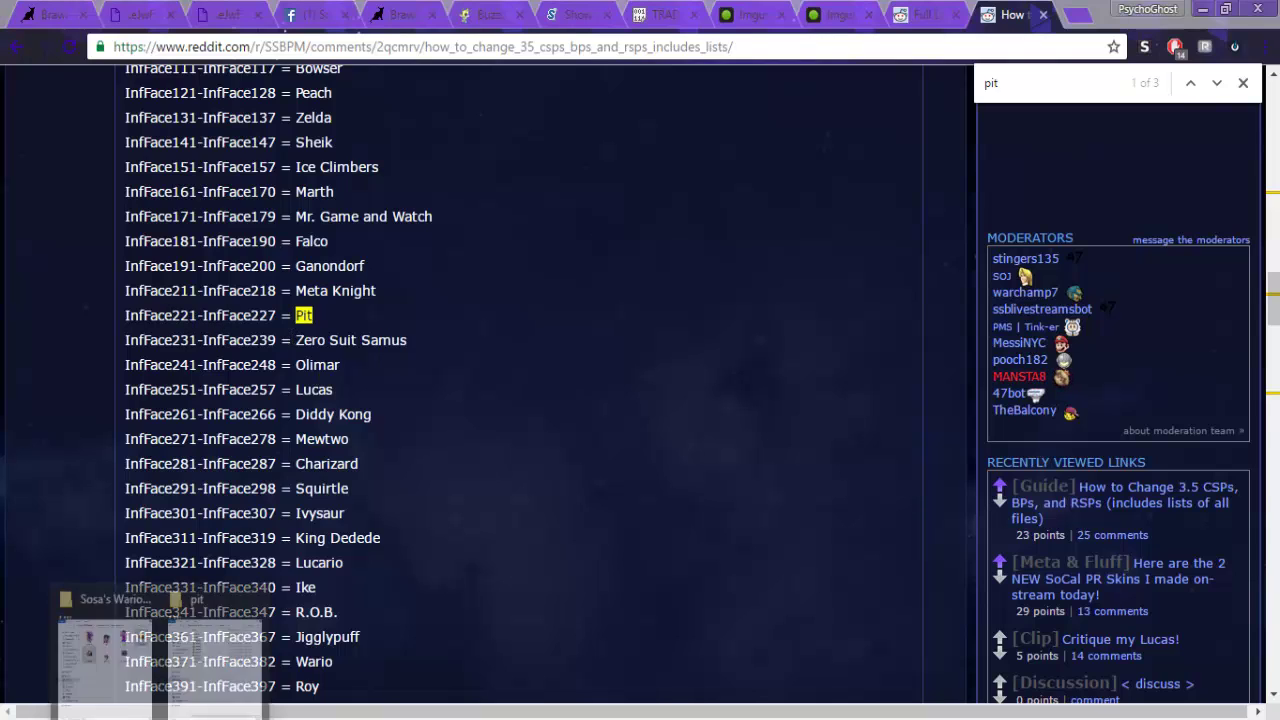
{"action": "left_click", "coordinate": [200, 645]}
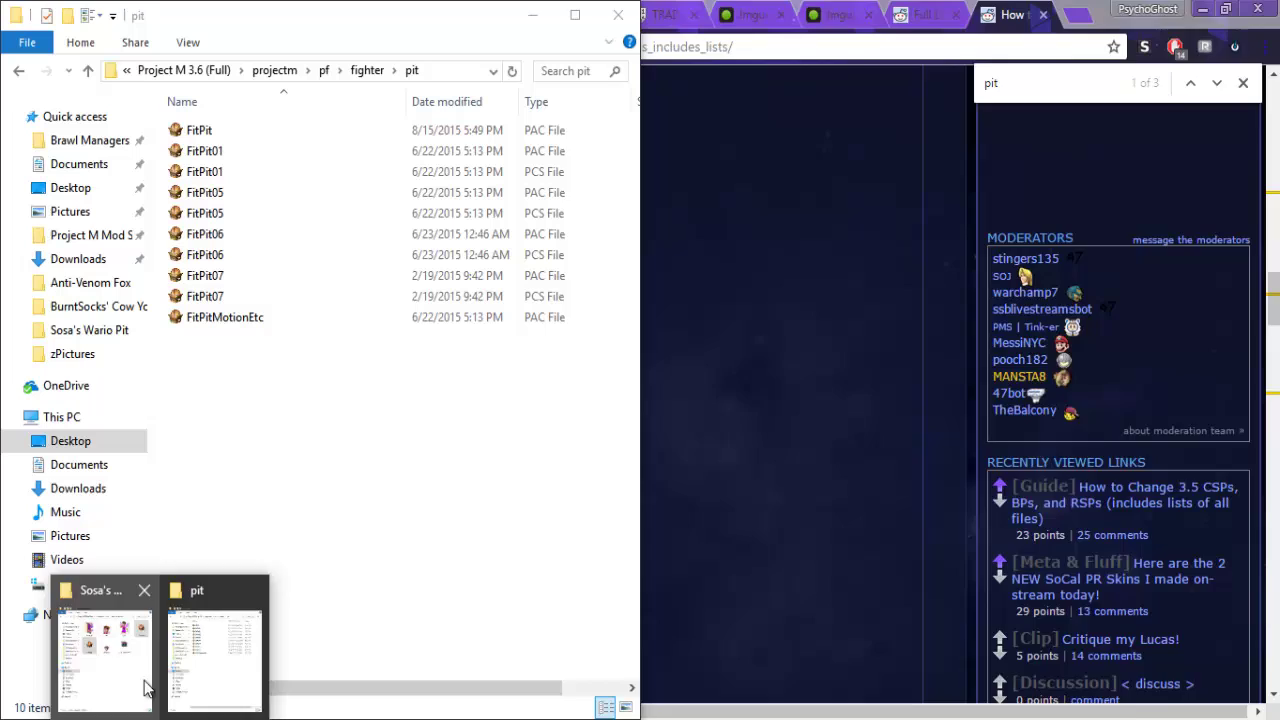
{"action": "left_click", "coordinate": [105, 650]}
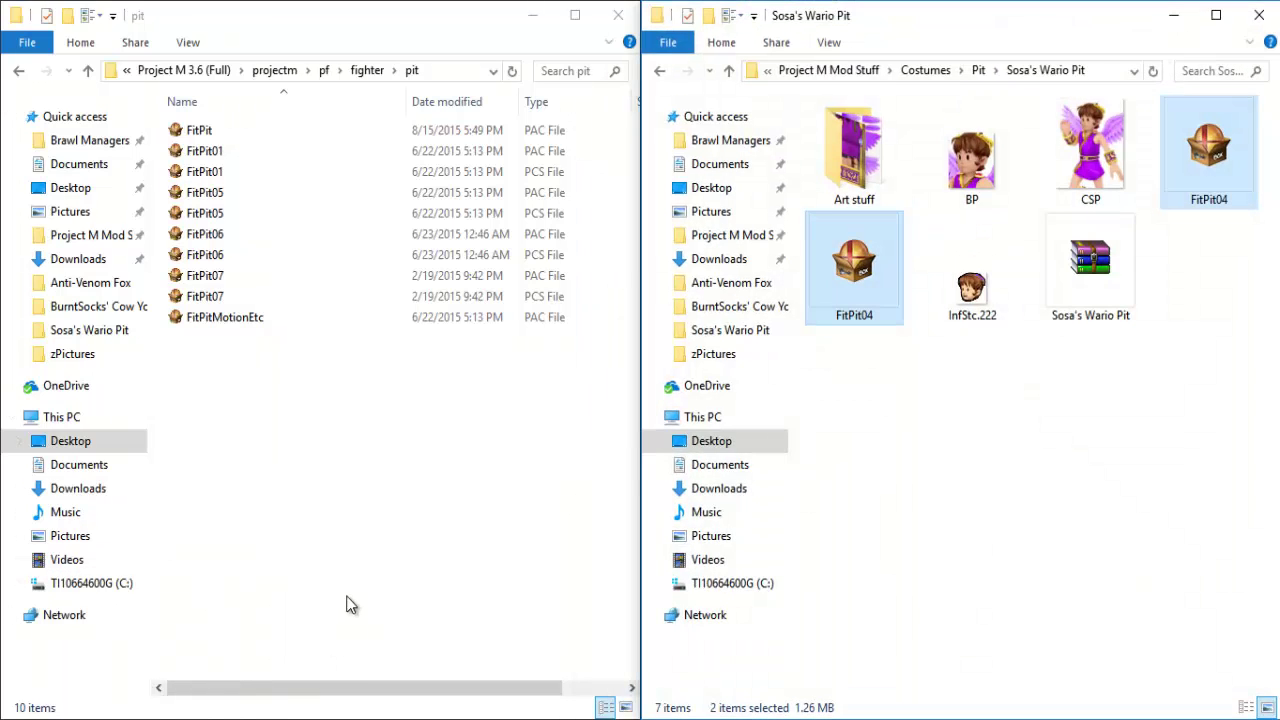
{"action": "left_click", "coordinate": [190, 71]}
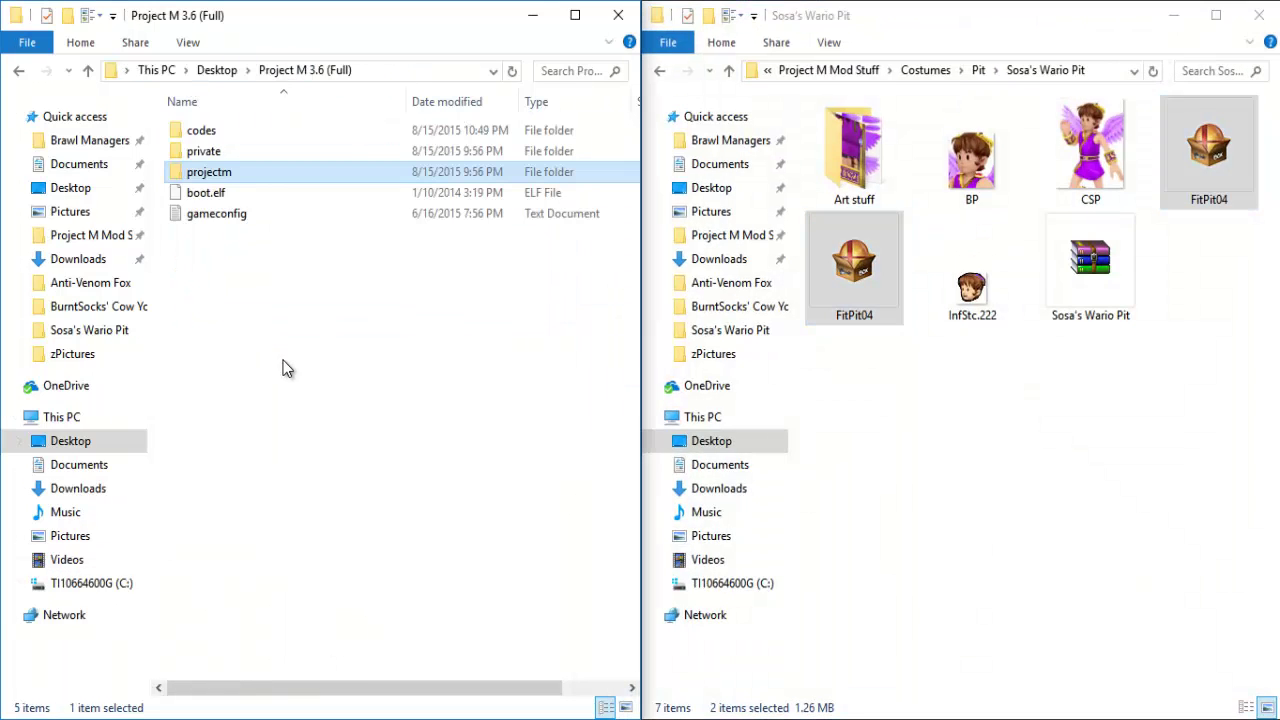
{"action": "double_click", "coordinate": [236, 177]}
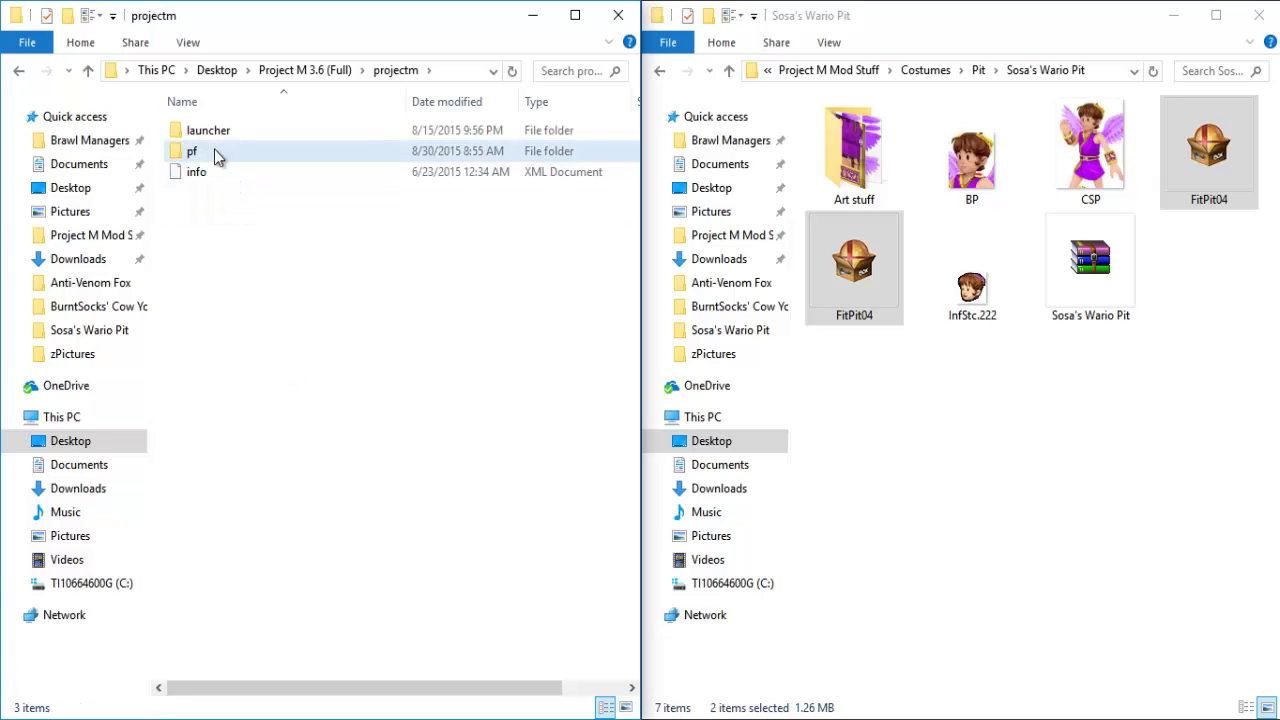
{"action": "double_click", "coordinate": [214, 151]}
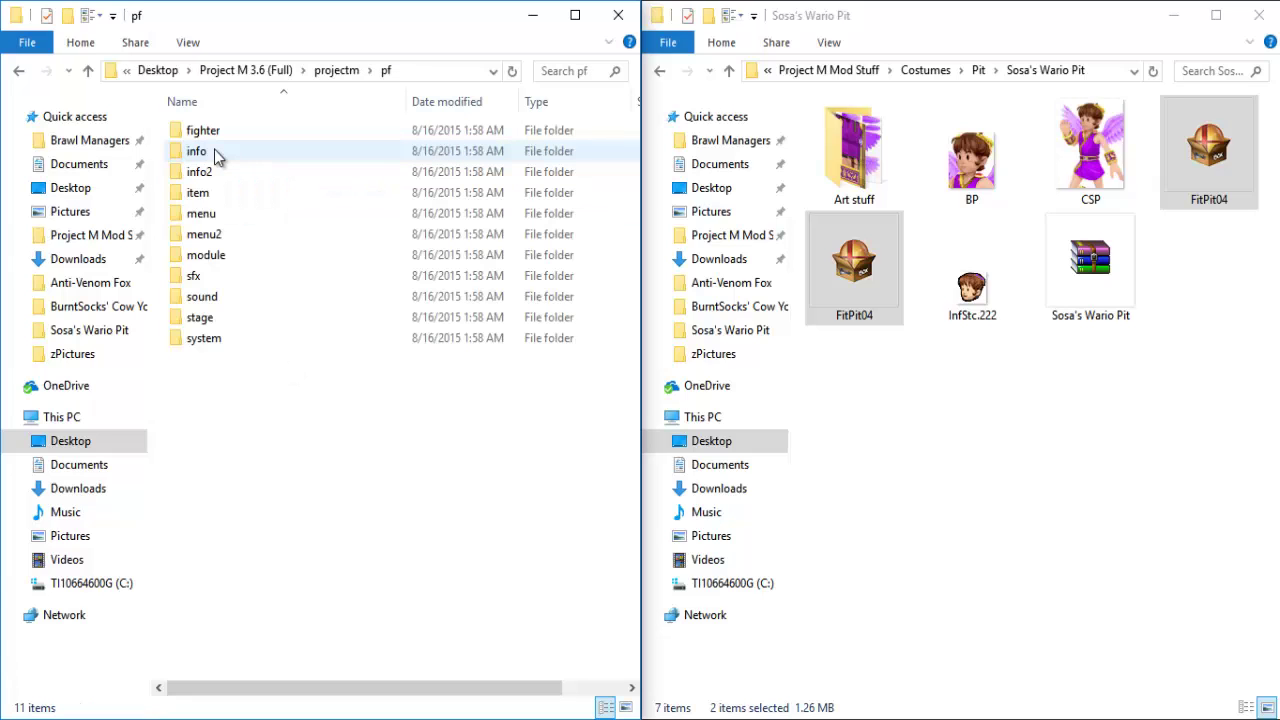
{"action": "double_click", "coordinate": [233, 240]}
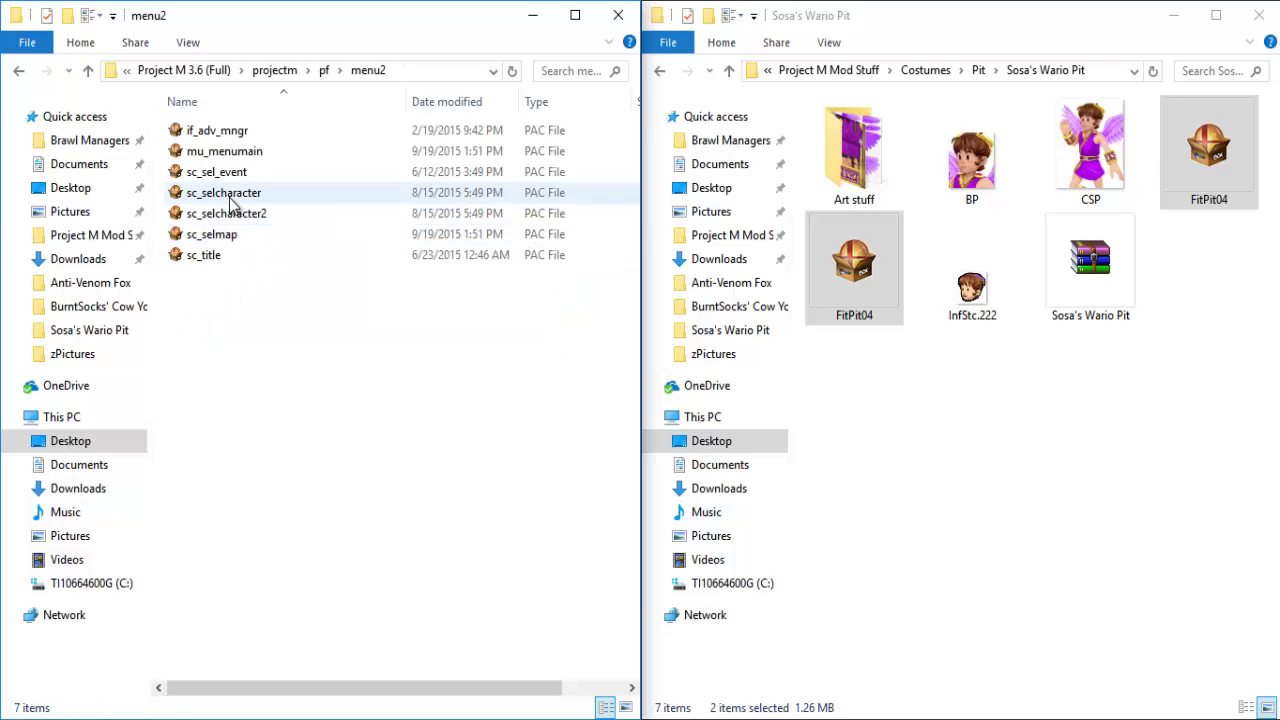
{"action": "double_click", "coordinate": [231, 203]}
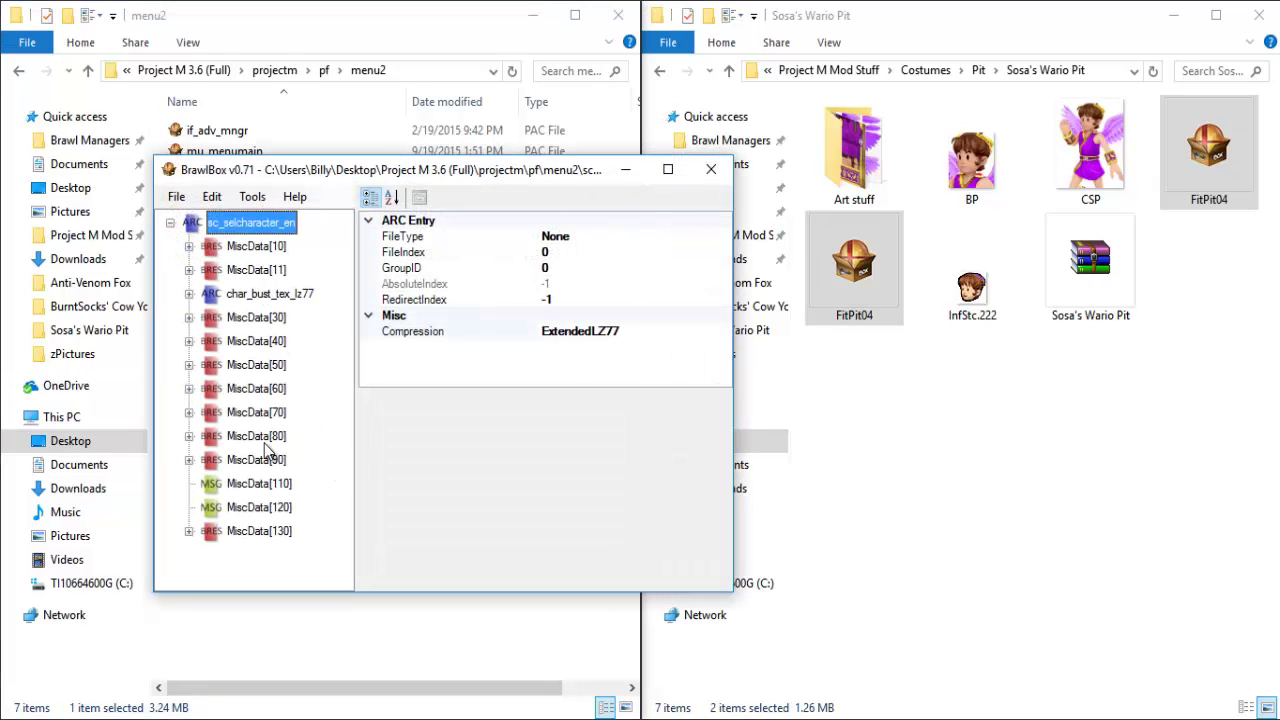
- Expand char_bust_tex_lz77 > MiscData[22] > Textures(NW4R), widen the tree to show full names, and select MenSelchrFaceB.221
{"action": "double_click", "coordinate": [257, 296]}
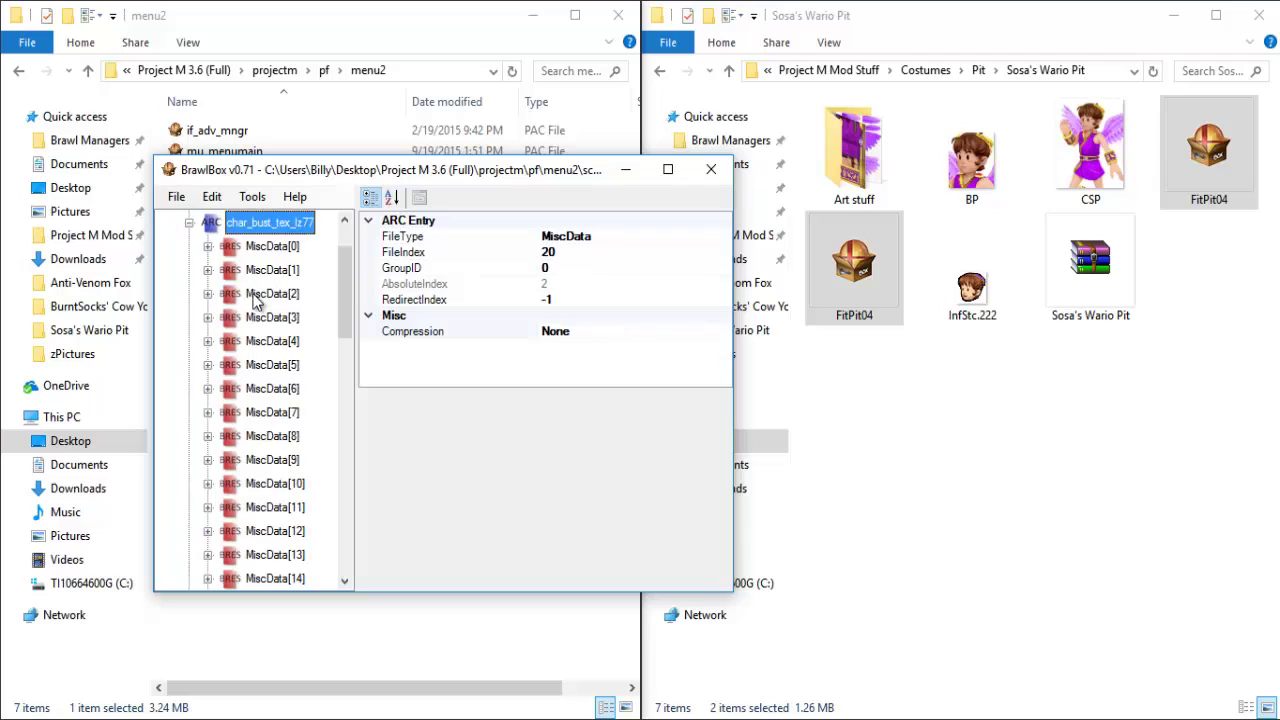
{"action": "scroll", "coordinate": [258, 300], "scroll_direction": "down", "scroll_amount": 5}
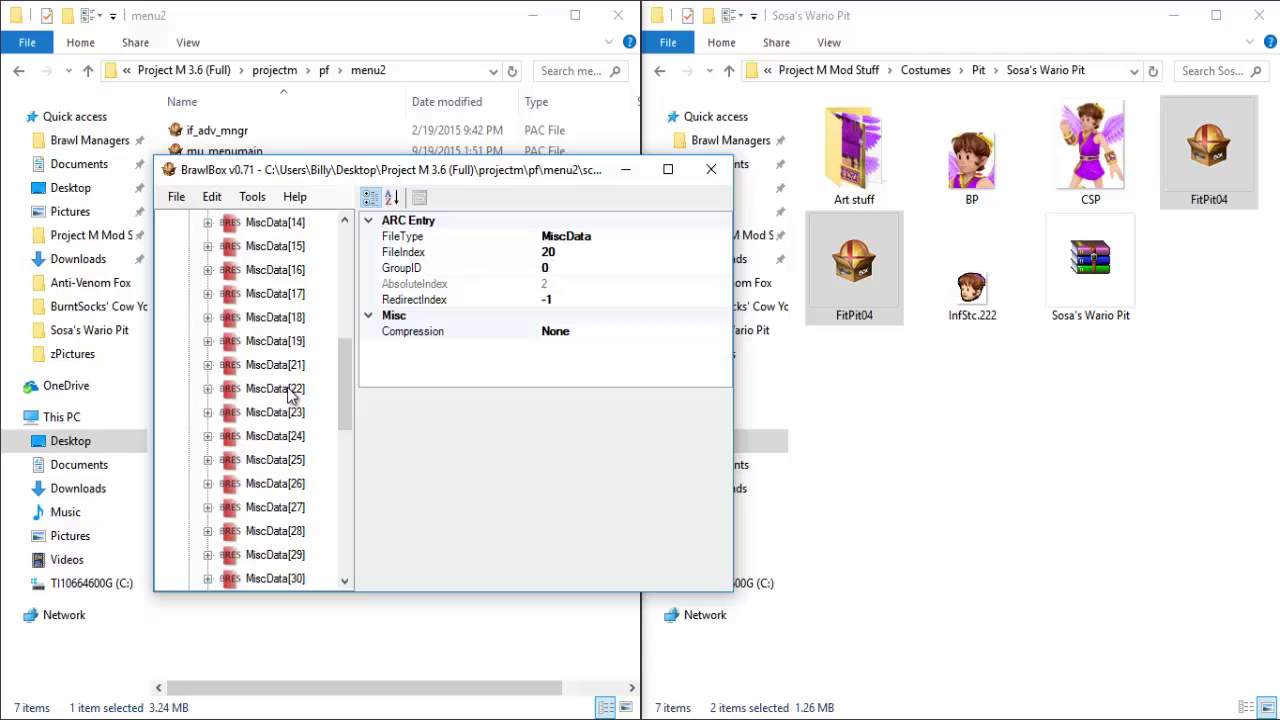
{"action": "double_click", "coordinate": [288, 392]}
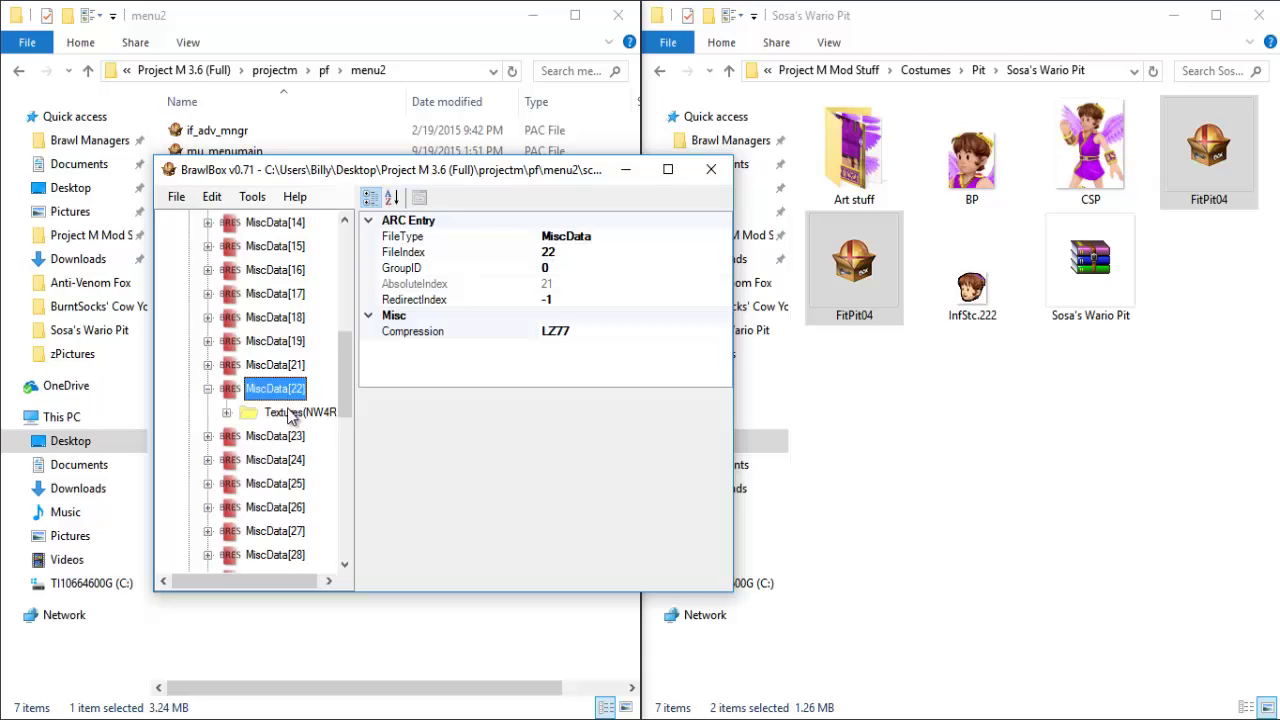
{"action": "double_click", "coordinate": [288, 413]}
{"action": "left_click", "coordinate": [363, 423]}
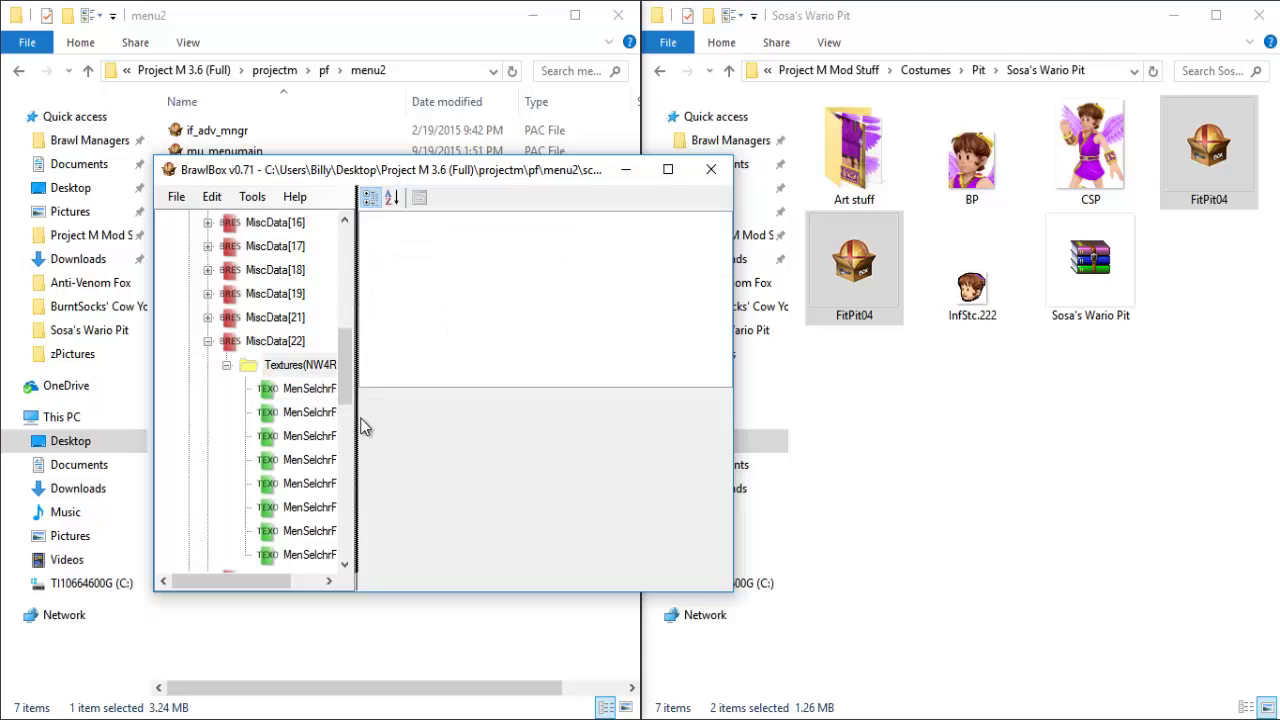
{"action": "left_click_drag", "start_coordinate": [430, 421], "coordinate": [452, 410]}
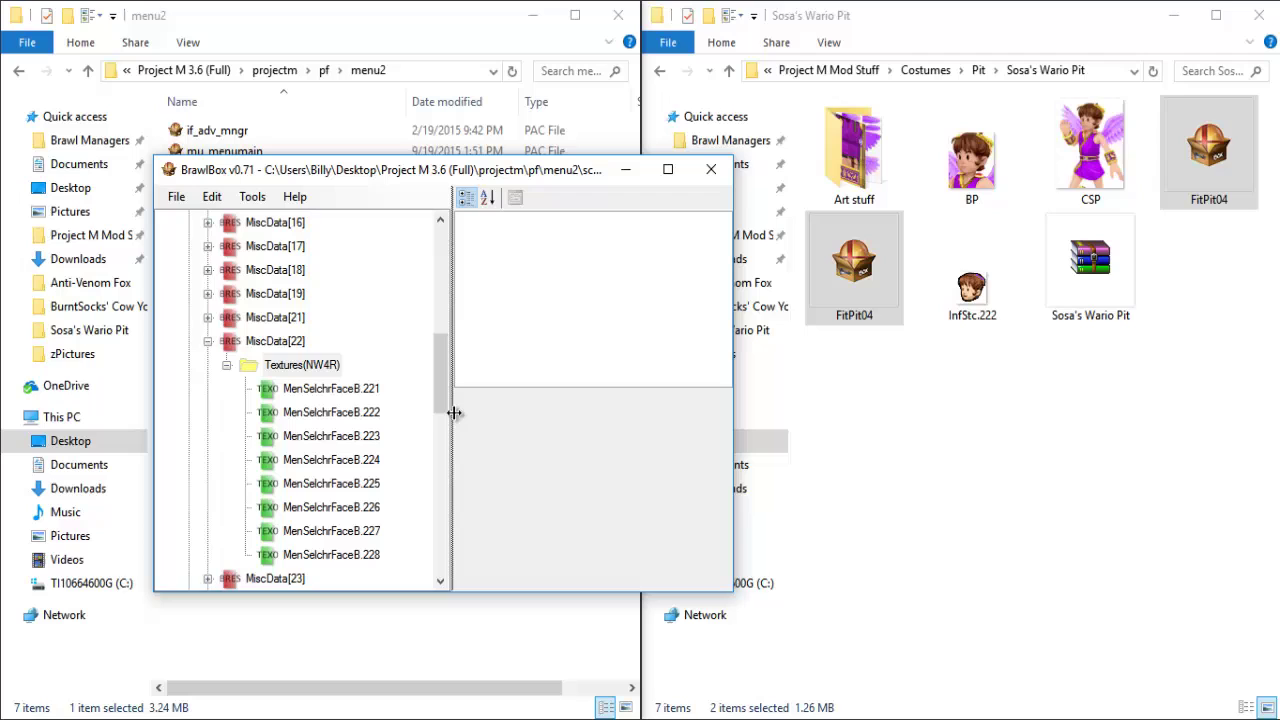
{"action": "left_click", "coordinate": [372, 390]}
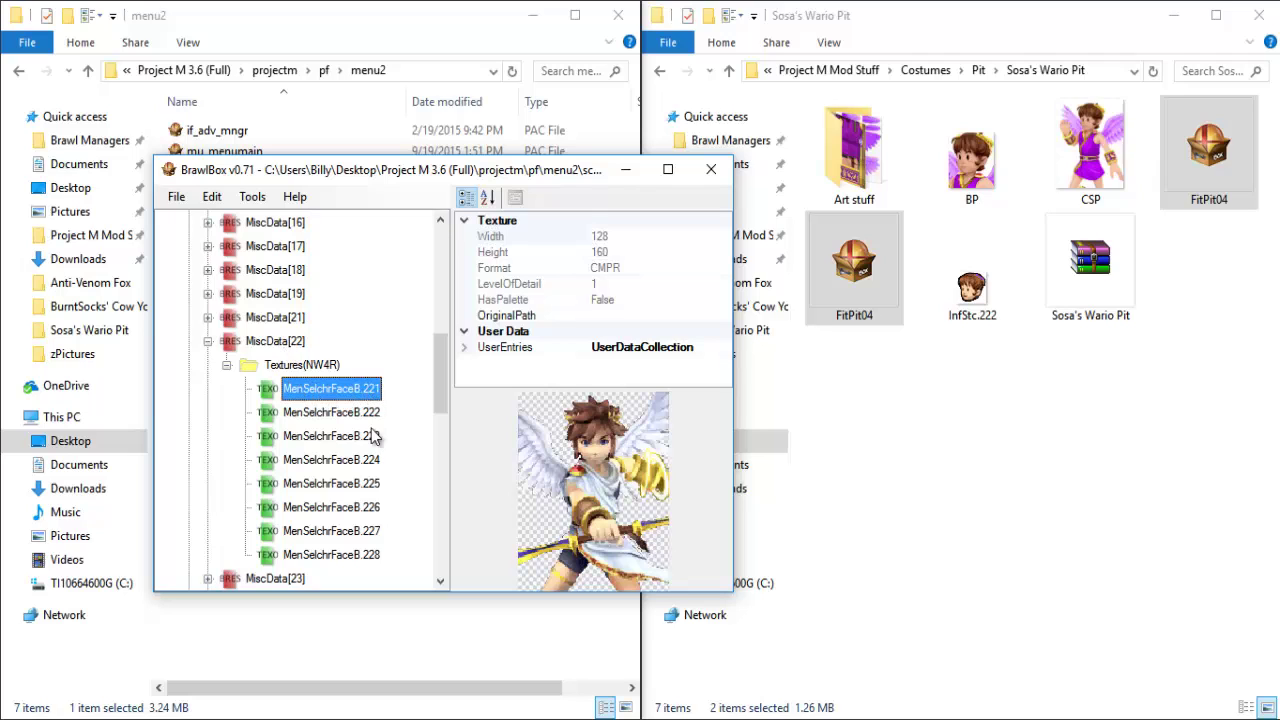
- Preview Pit's portrait textures from MenSelchrFaceB.221 through MenSelchrFaceB.228, compare them again from the first, and close the file
{"action": "key", "text": "Down"}
{"action": "key", "text": "Down"}
{"action": "key", "text": "Down"}
{"action": "key", "text": "Down"}
{"action": "key", "text": "Down"}
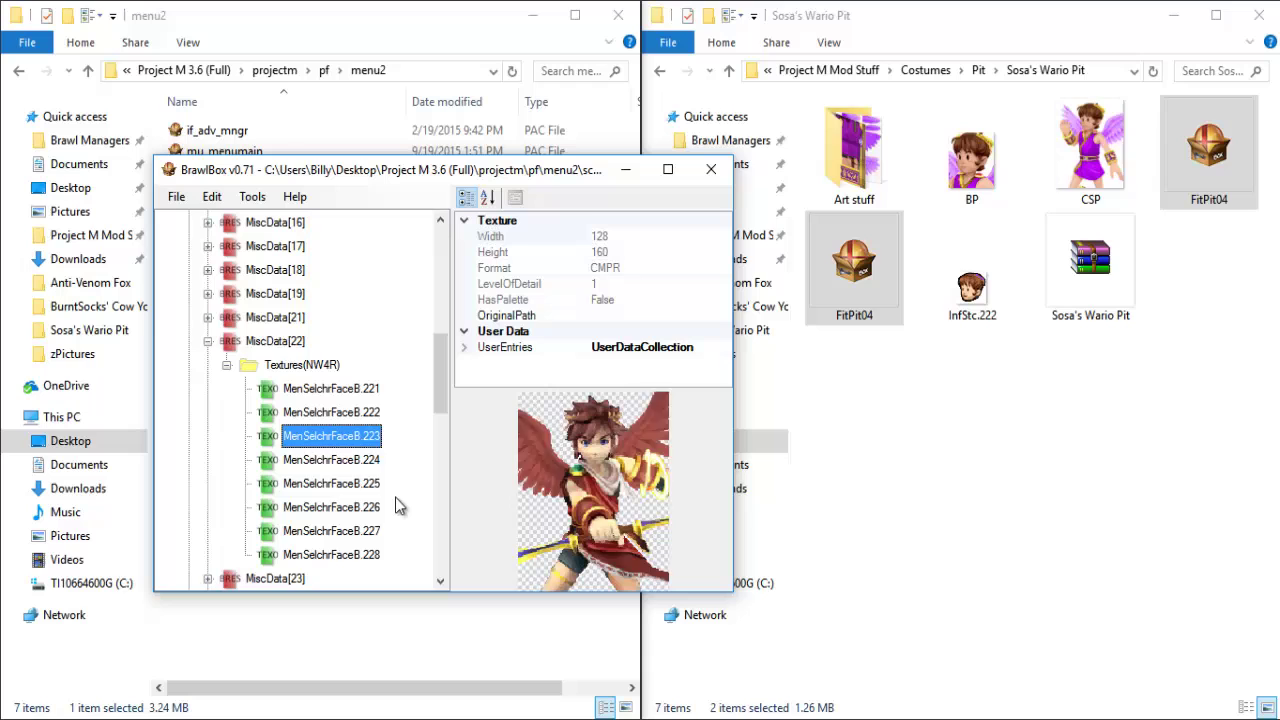
{"action": "key", "text": "Down"}
{"action": "key", "text": "Down"}
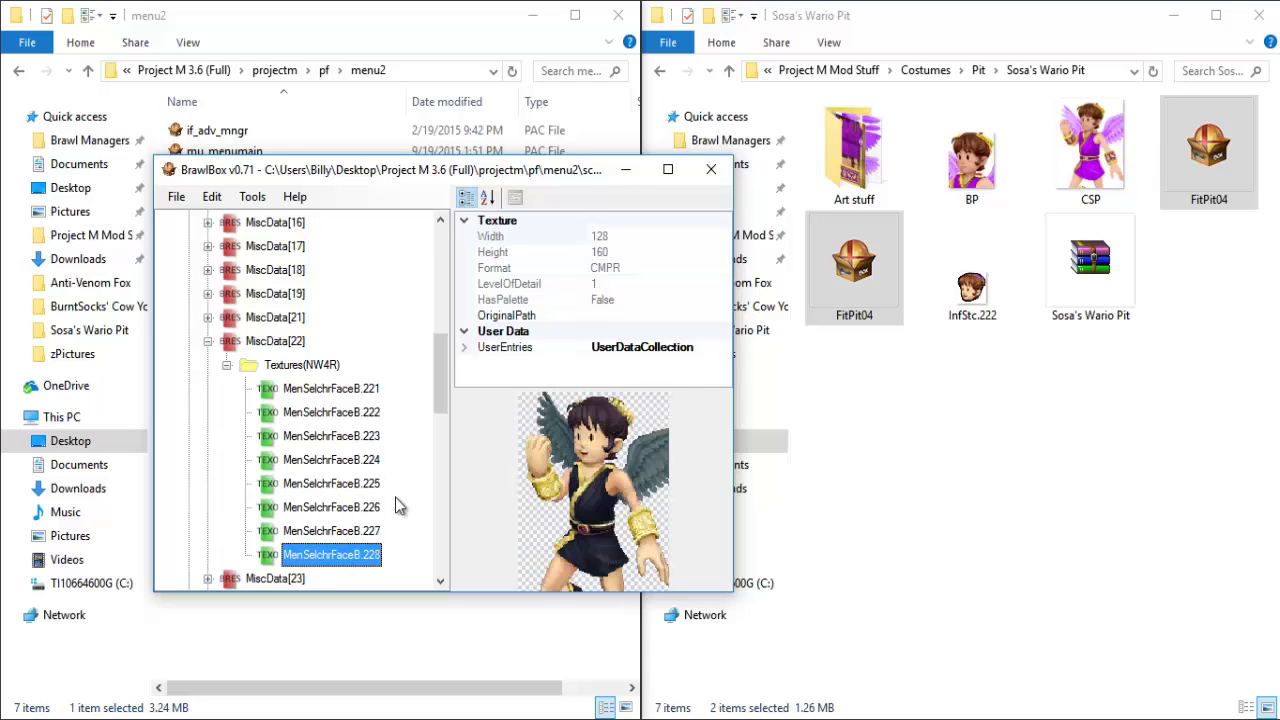
{"action": "key", "text": "Up"}
{"action": "key", "text": "Up"}
{"action": "key", "text": "Up"}
{"action": "key", "text": "Up"}
{"action": "key", "text": "Up"}
{"action": "key", "text": "Up"}
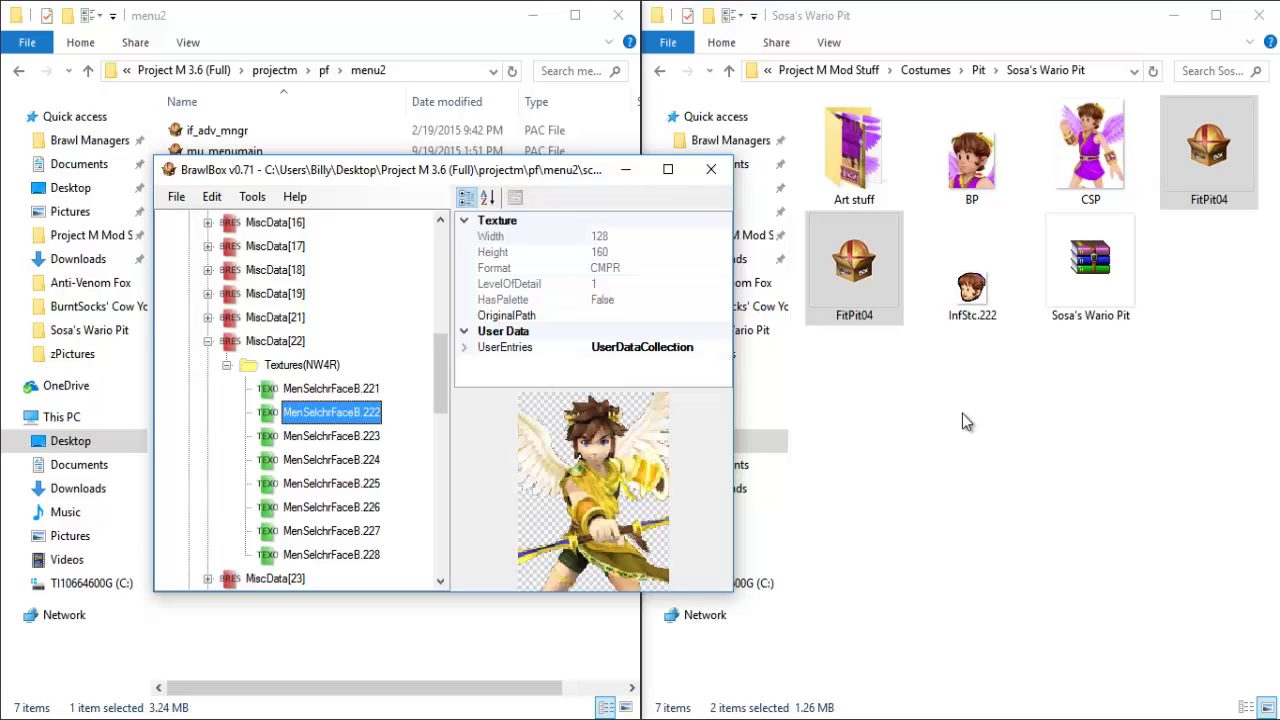
{"action": "key", "text": "Up"}
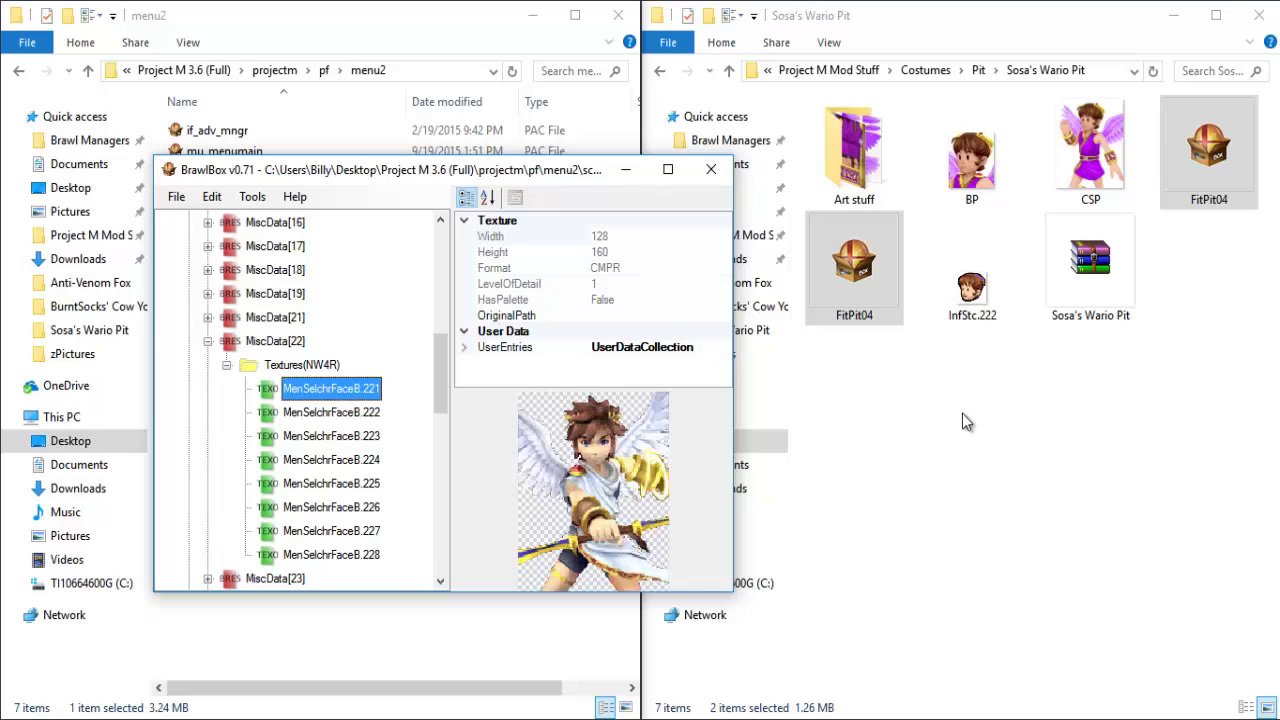
{"action": "key", "text": "Down"}
{"action": "key", "text": "Down"}
{"action": "key", "text": "Down"}
{"action": "key", "text": "Down"}
{"action": "key", "text": "Down"}
{"action": "key", "text": "Down"}
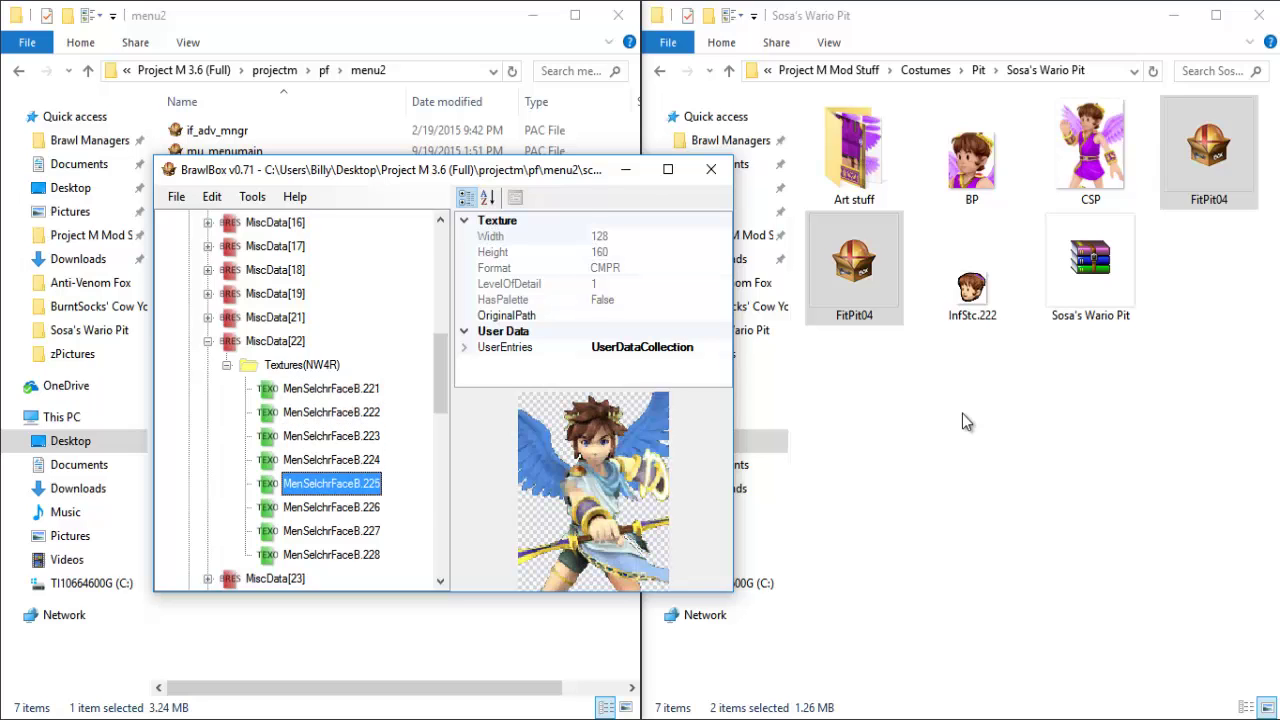
{"action": "key", "text": "Up"}
{"action": "key", "text": "Up"}
{"action": "key", "text": "Up"}
{"action": "key", "text": "Up"}
{"action": "key", "text": "Up"}
{"action": "key", "text": "Up"}
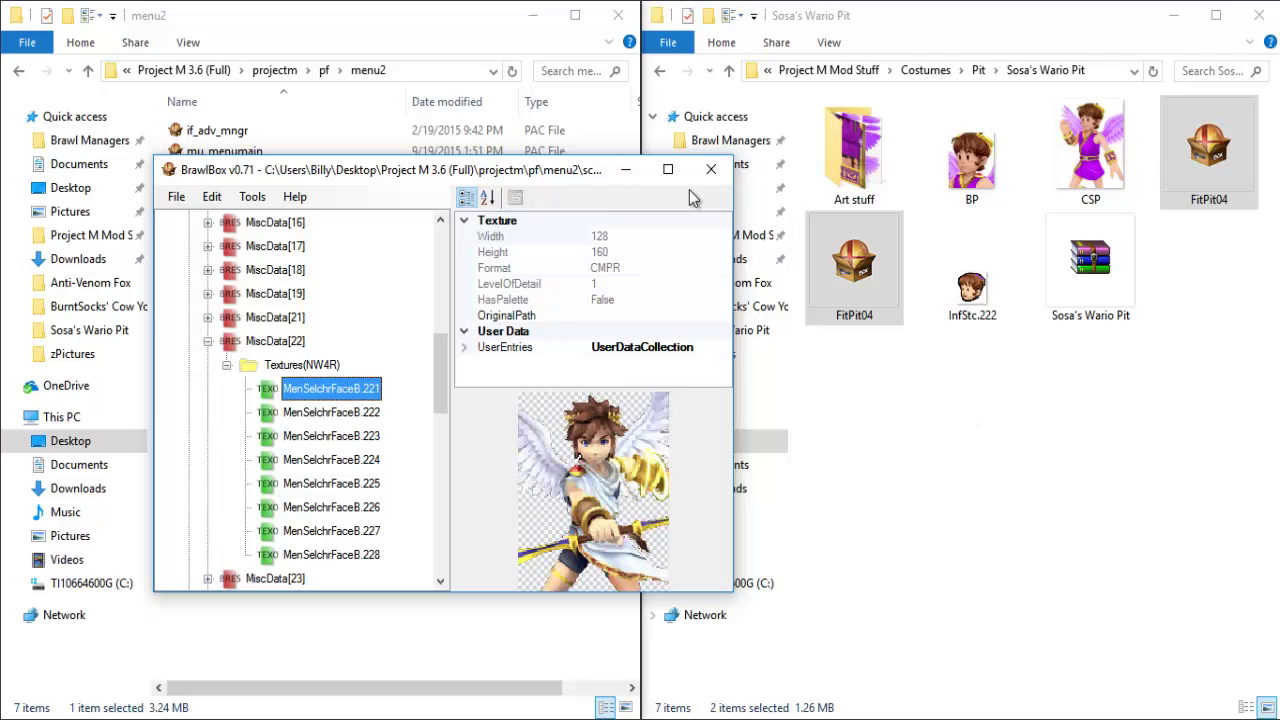
{"action": "left_click", "coordinate": [711, 170]}
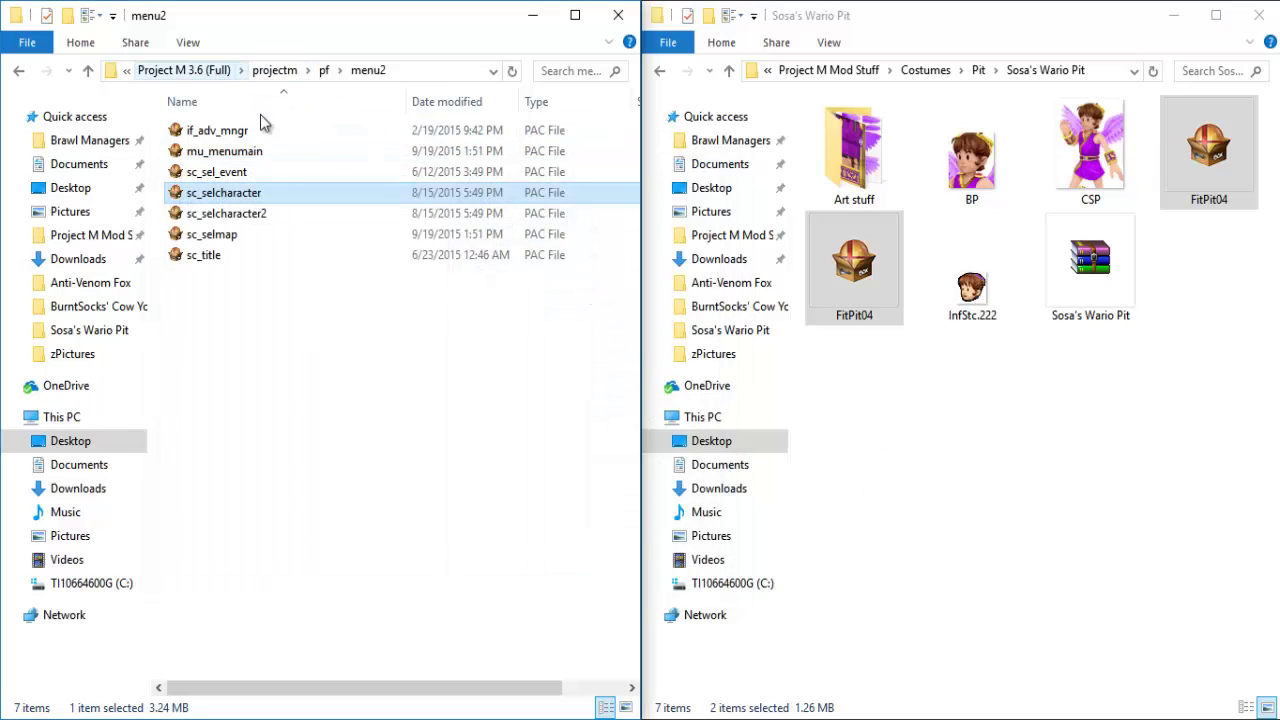
- Go to the game's projectm > pf > info > portrite folder and look through its InfFace files
{"action": "left_click", "coordinate": [182, 70]}
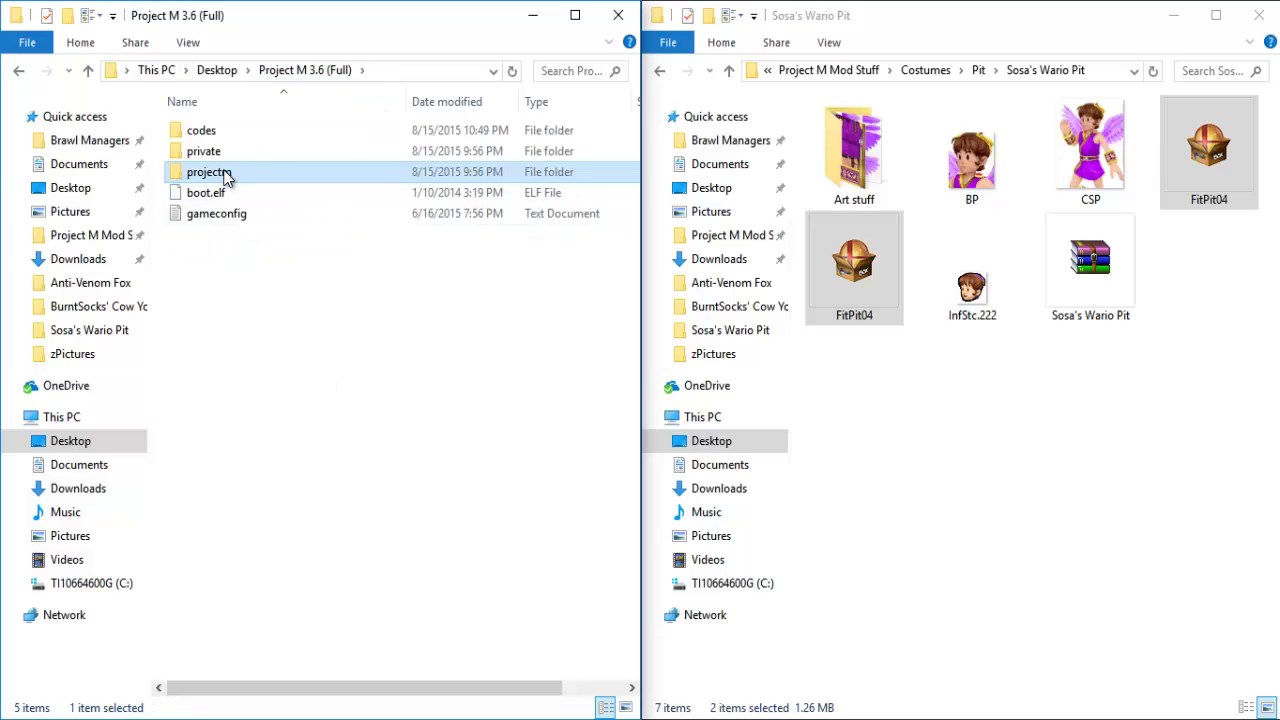
{"action": "double_click", "coordinate": [224, 173]}
{"action": "double_click", "coordinate": [219, 154]}
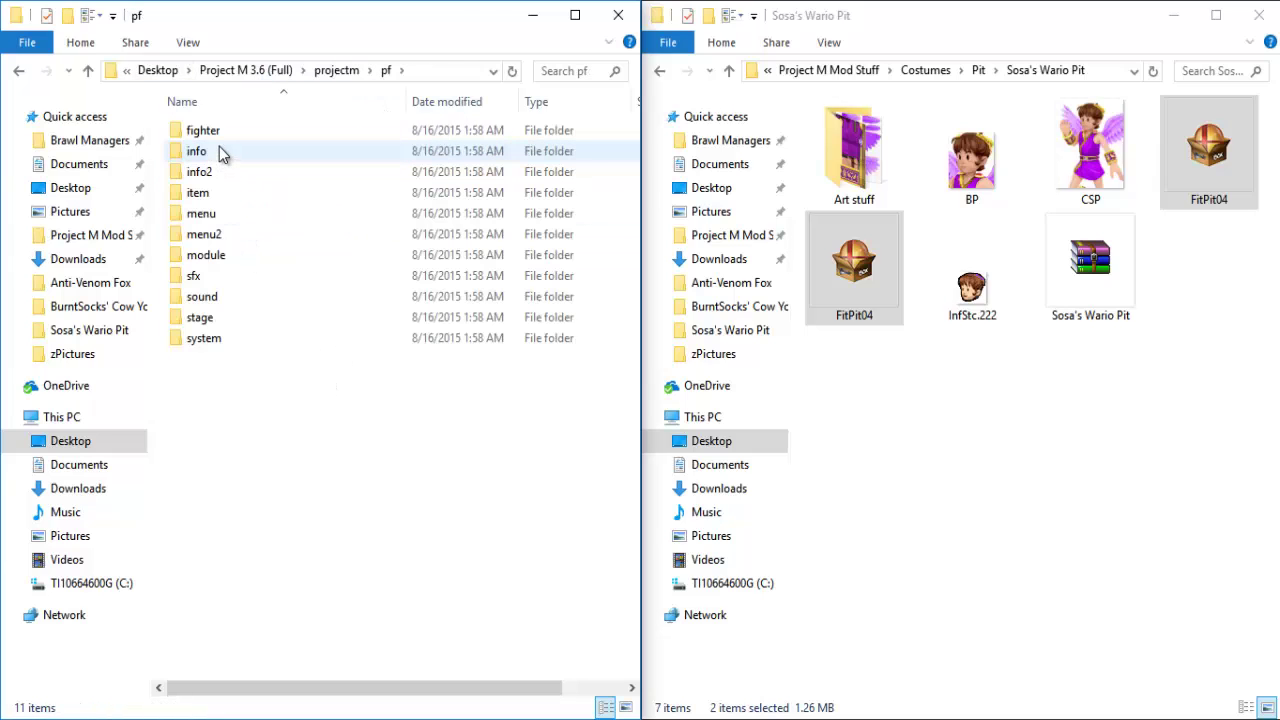
{"action": "left_click", "coordinate": [218, 153]}
{"action": "double_click", "coordinate": [218, 153]}
{"action": "double_click", "coordinate": [213, 129]}
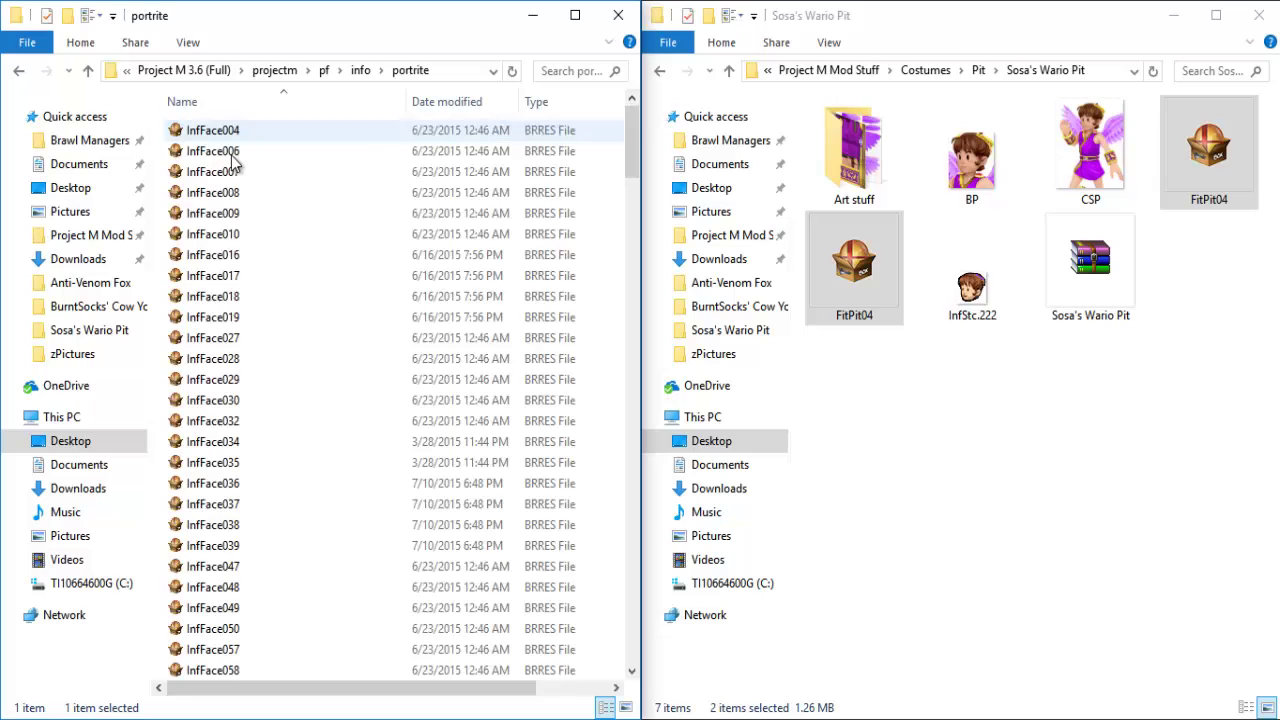
{"action": "scroll", "coordinate": [400, 318], "scroll_direction": "down", "scroll_amount": 9}
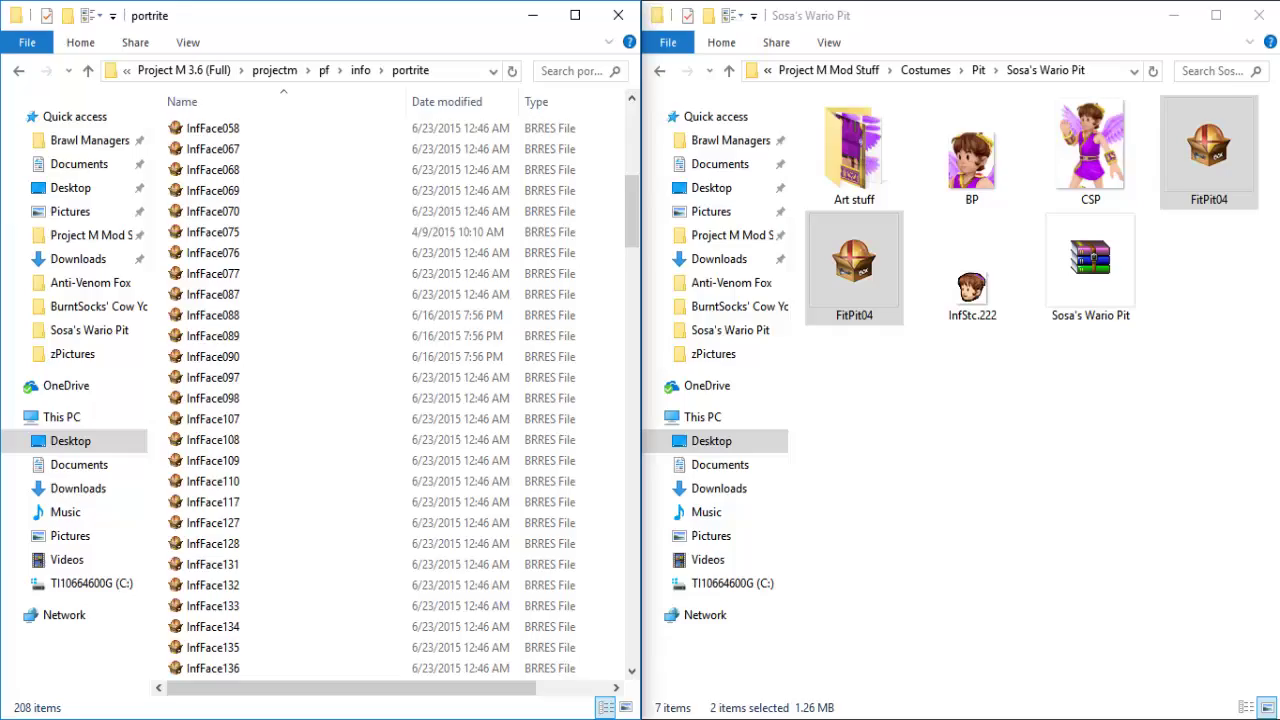
- Switch to the browser guide to recheck Pit's MiscData entry and the HOW TO CHANGE BPs section, and return to the portrite folder
{"action": "key", "text": "alt+Tab"}
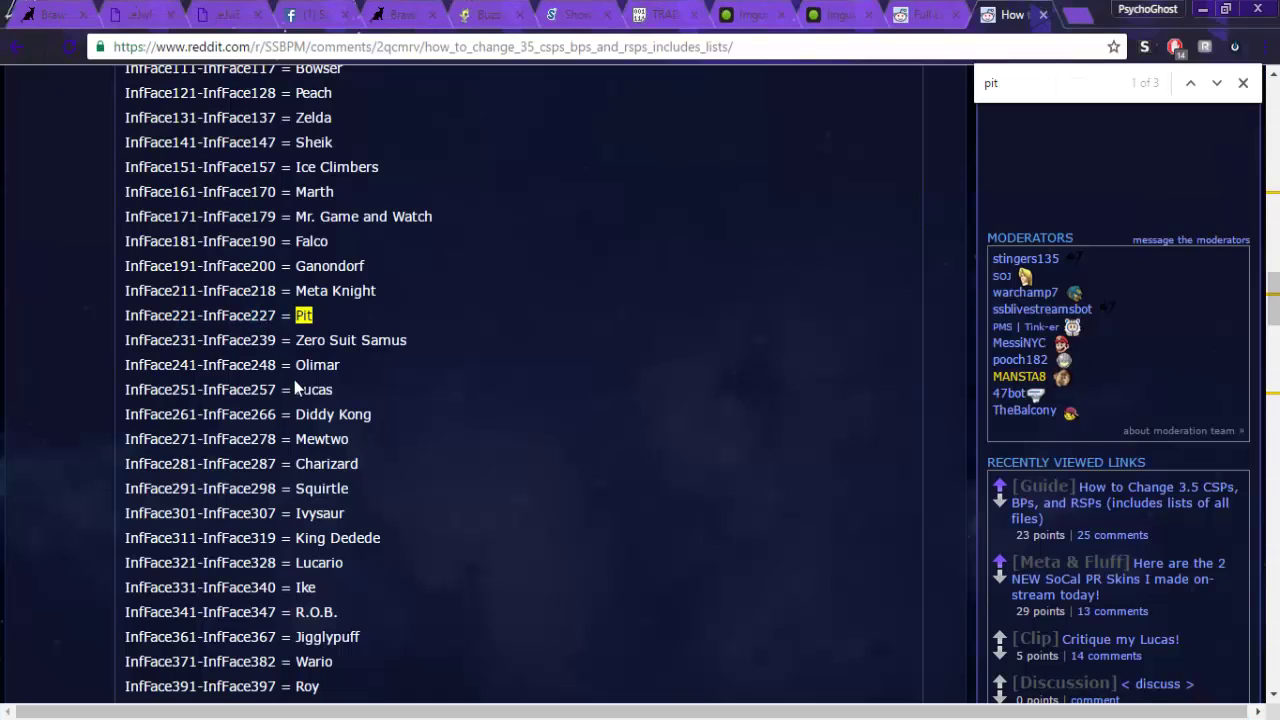
{"action": "scroll", "coordinate": [295, 380], "scroll_direction": "up", "scroll_amount": 13}
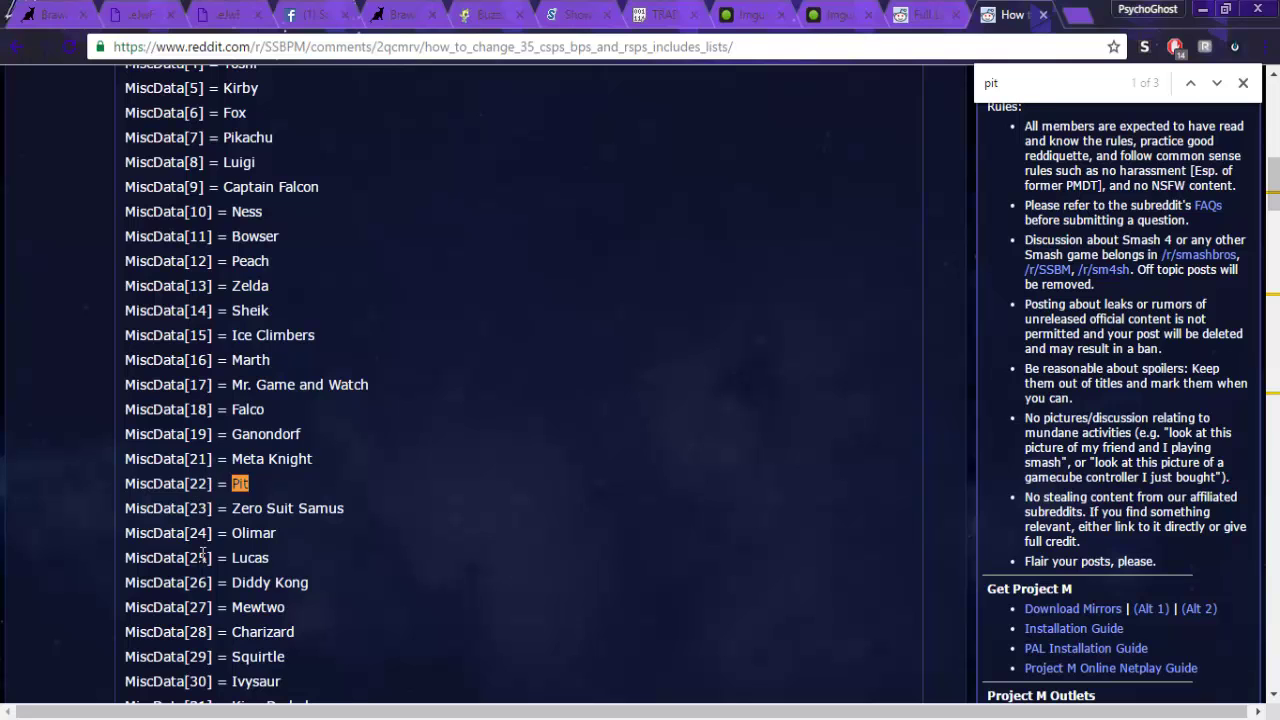
{"action": "scroll", "coordinate": [240, 555], "scroll_direction": "down", "scroll_amount": 10}
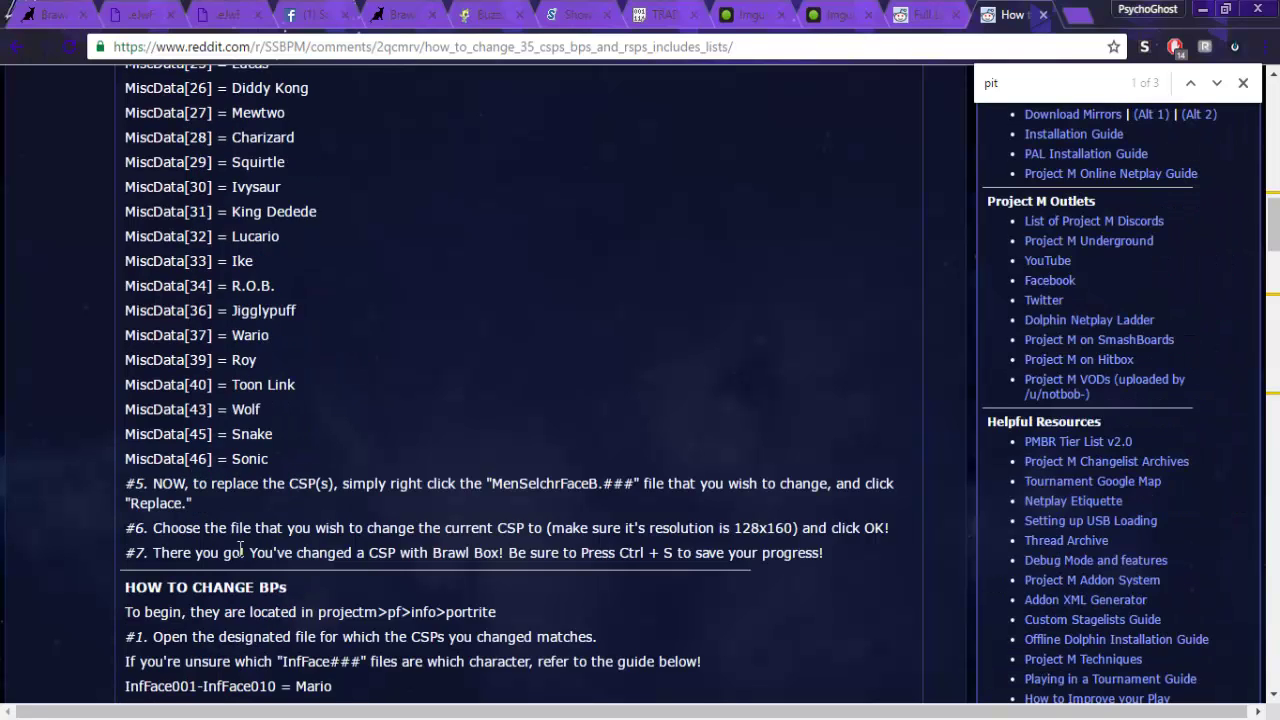
{"action": "left_click", "coordinate": [95, 655]}
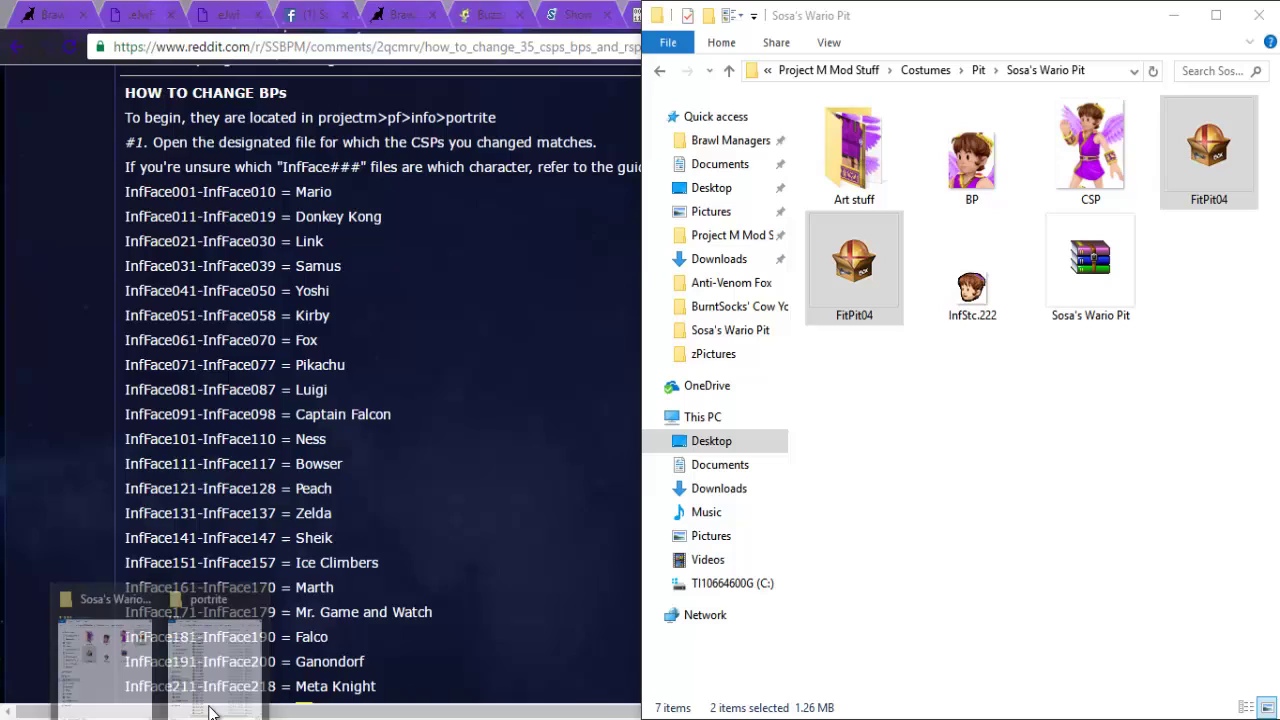
{"action": "left_click", "coordinate": [180, 655]}
- Open Pit's InfFace223 file from the portrite folder in BrawlBox, view its InfFace.223 texture, and close it
{"action": "scroll", "coordinate": [312, 455], "scroll_direction": "down", "scroll_amount": 11}
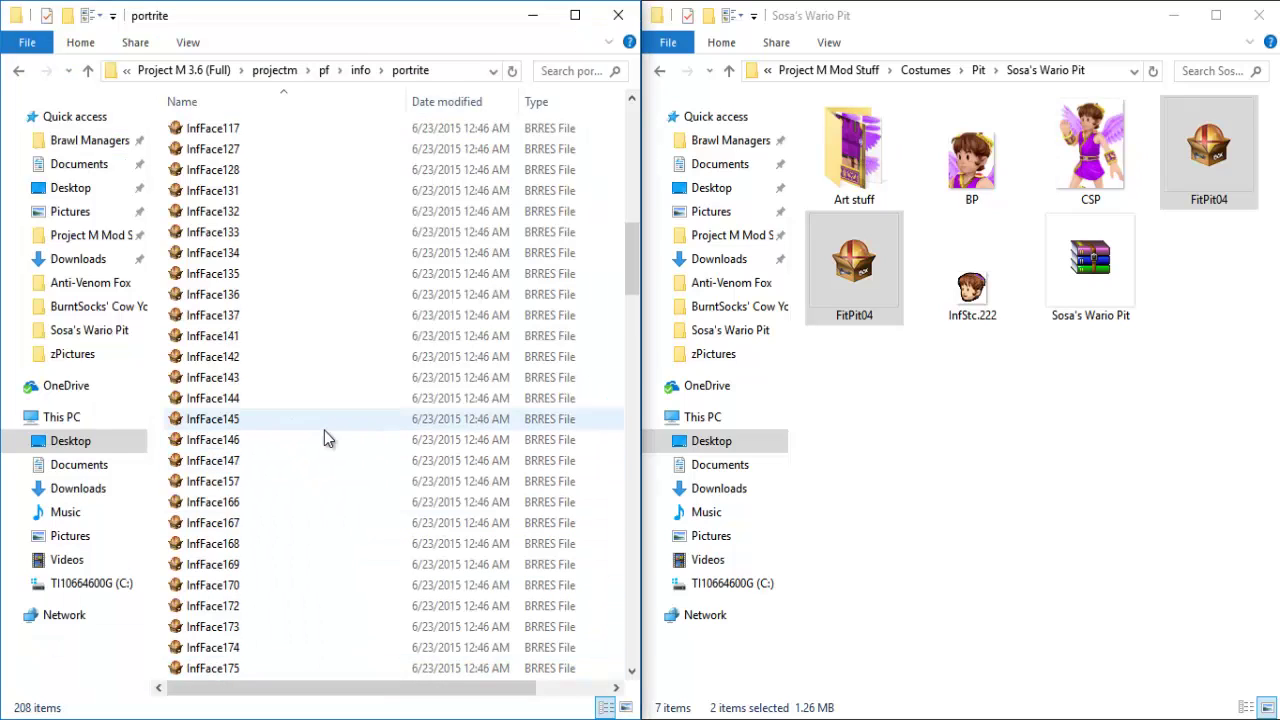
{"action": "scroll", "coordinate": [324, 438], "scroll_direction": "down", "scroll_amount": 7}
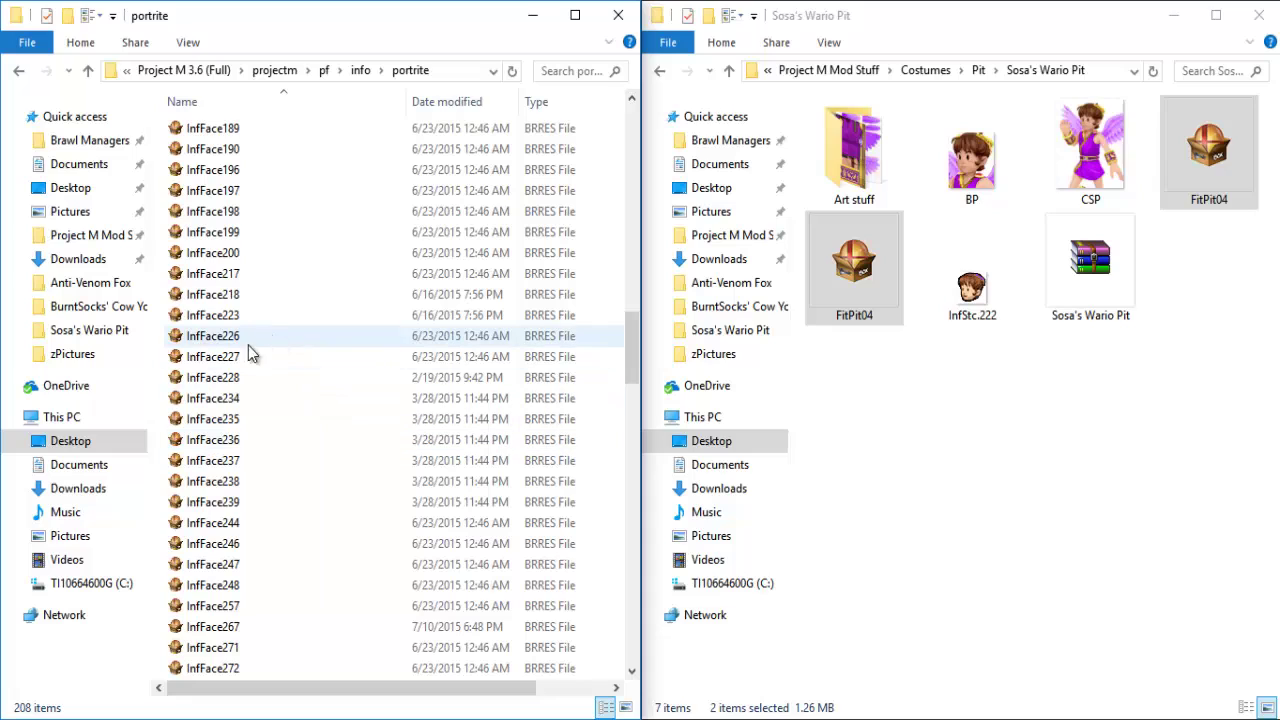
{"action": "left_click", "coordinate": [231, 320]}
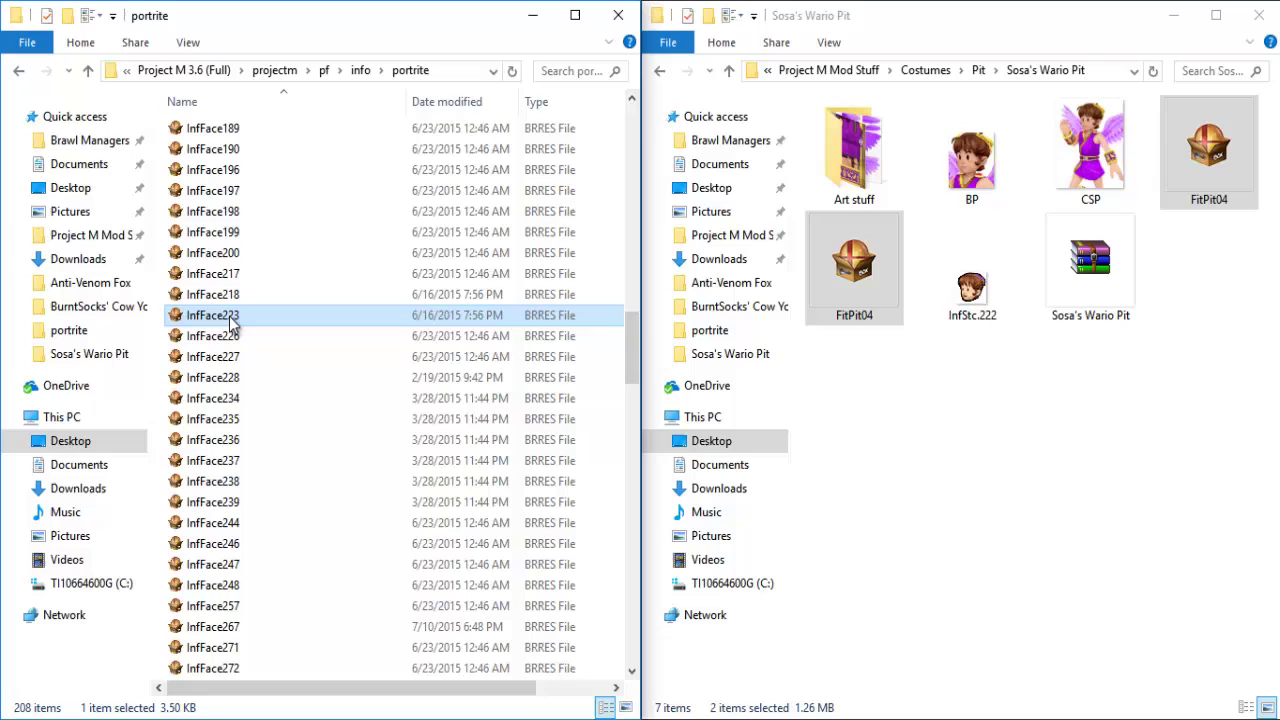
{"action": "double_click", "coordinate": [231, 320]}
{"action": "key", "text": "Down"}
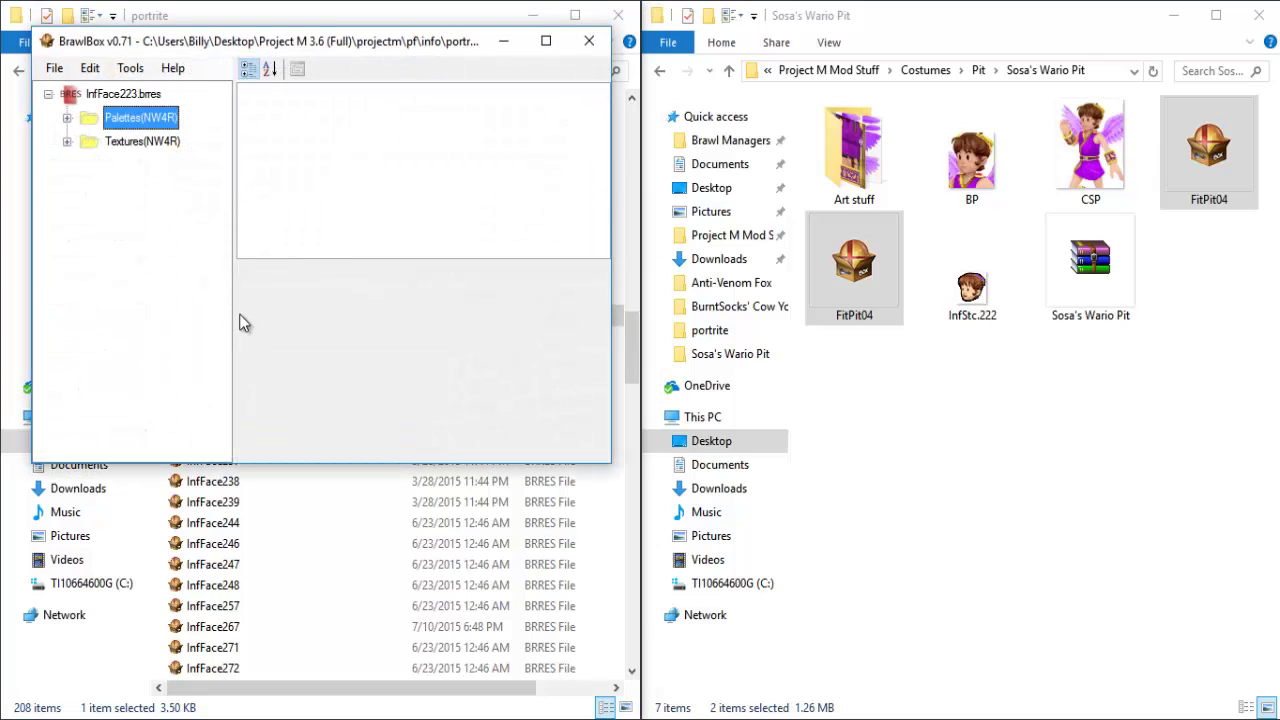
{"action": "key", "text": "Down"}
{"action": "key", "text": "Right"}
{"action": "key", "text": "Down"}
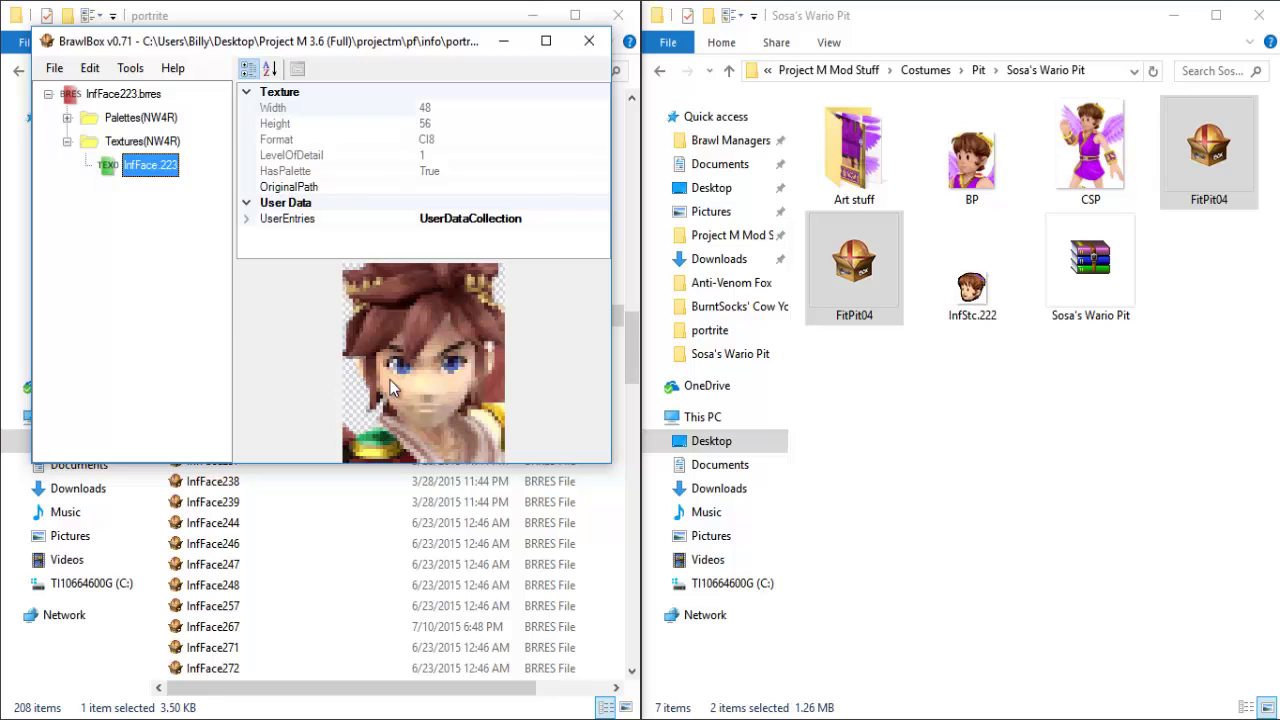
{"action": "left_click", "coordinate": [589, 41]}
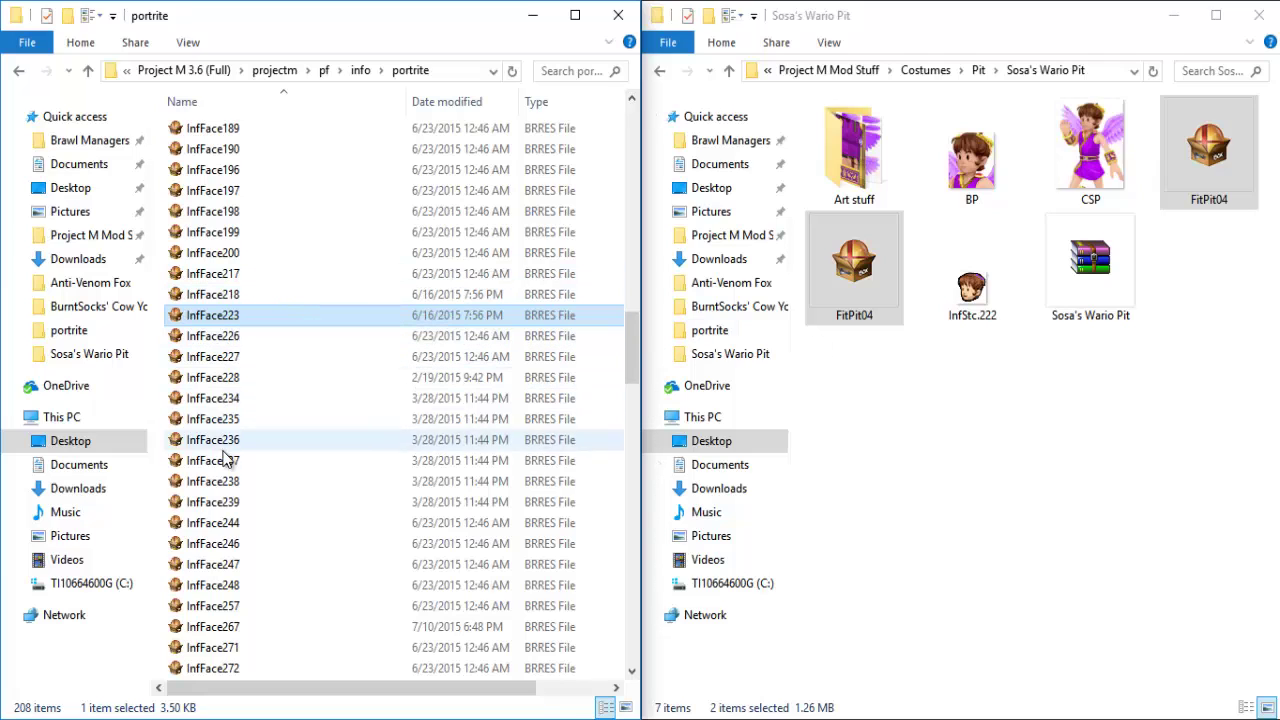
- Copy InfFace223 from the portrite folder into the Sosa's Wario Pit folder
{"action": "right_click", "coordinate": [220, 320]}
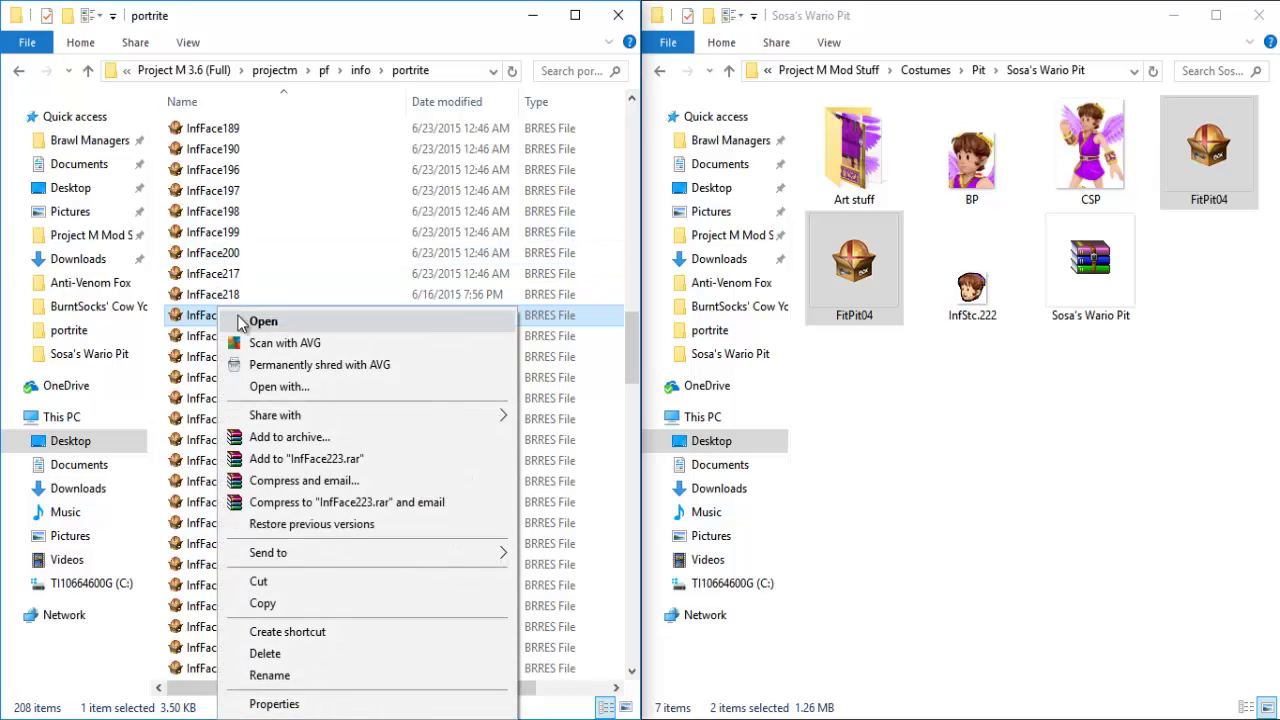
{"action": "left_click", "coordinate": [263, 604]}
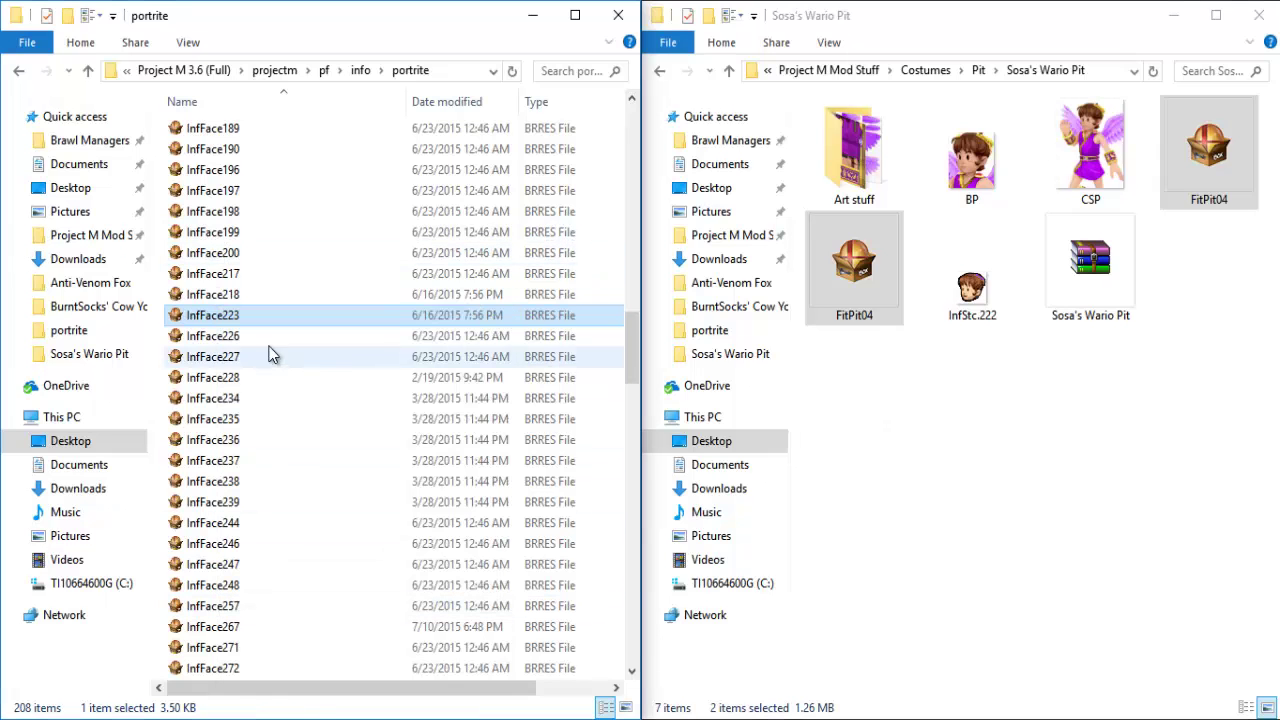
{"action": "left_click", "coordinate": [922, 466]}
{"action": "right_click", "coordinate": [922, 461]}
{"action": "left_click", "coordinate": [960, 300]}
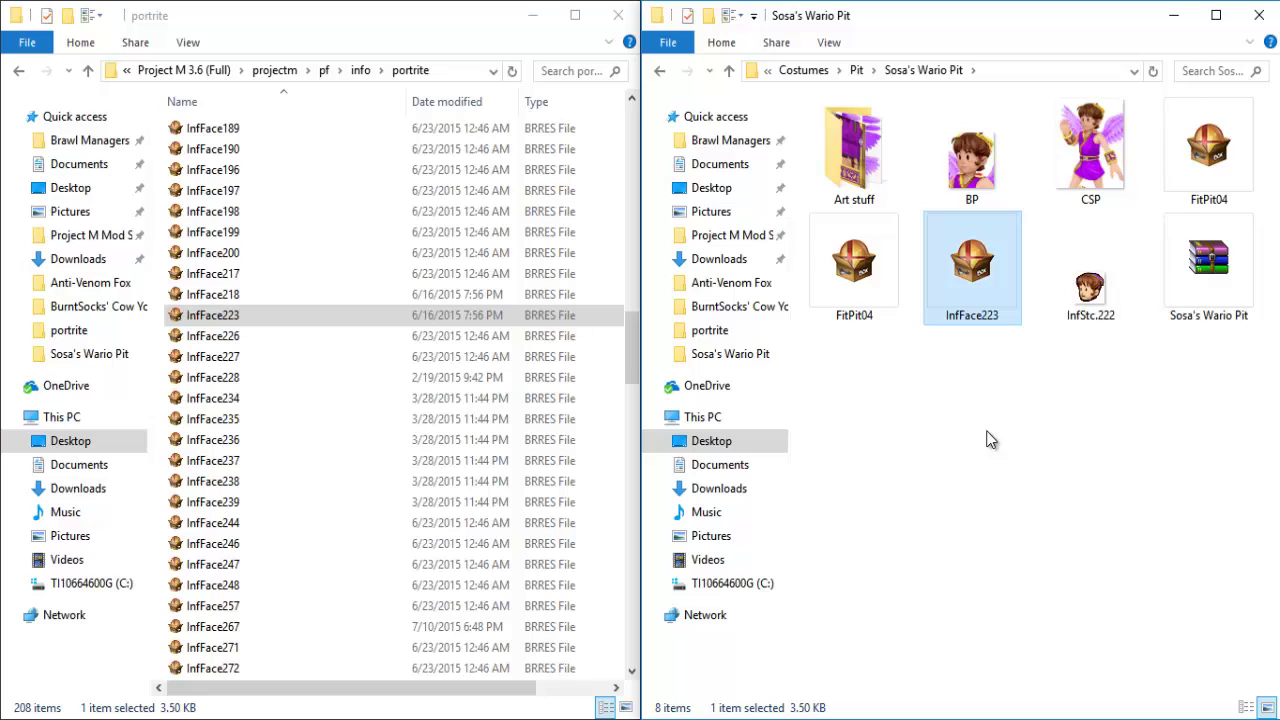
- Open the copied InfFace223 in BrawlBox, view its InfFace.223 texture, and close it
{"action": "key", "text": "Return"}
{"action": "key", "text": "Down"}
{"action": "key", "text": "Down"}
{"action": "key", "text": "Right"}
{"action": "key", "text": "Right"}
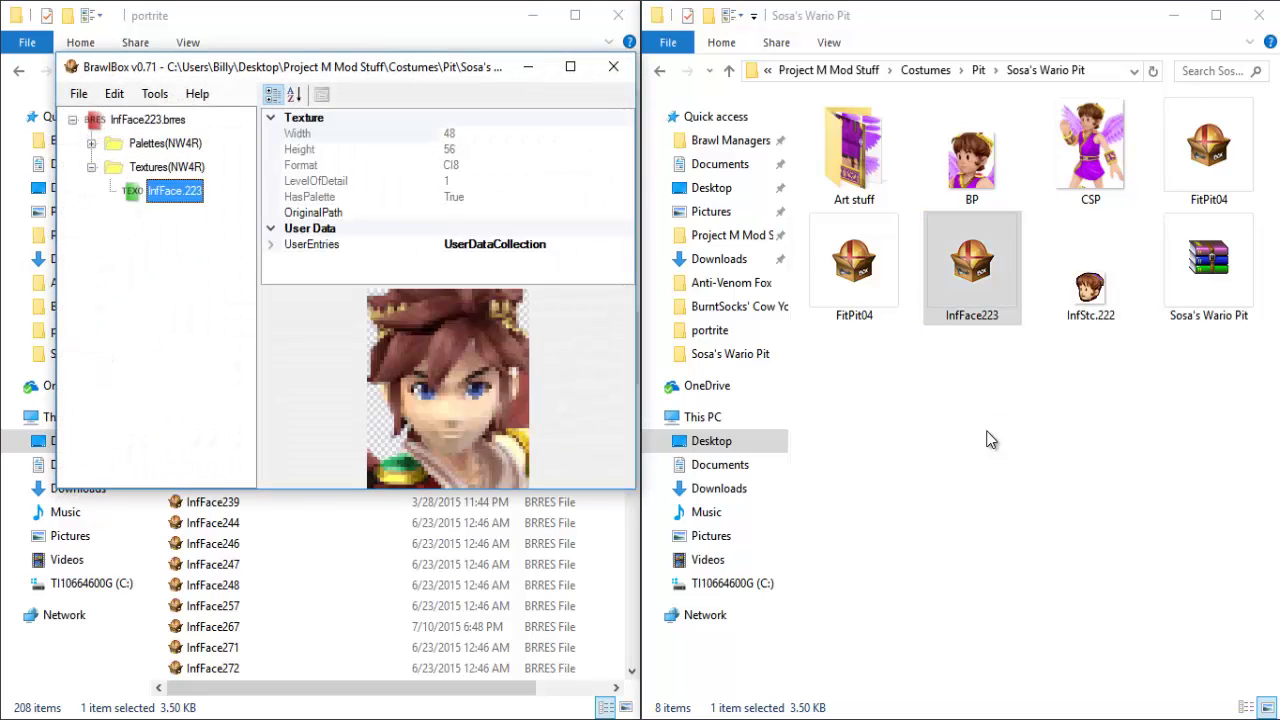
{"action": "left_click", "coordinate": [613, 66]}
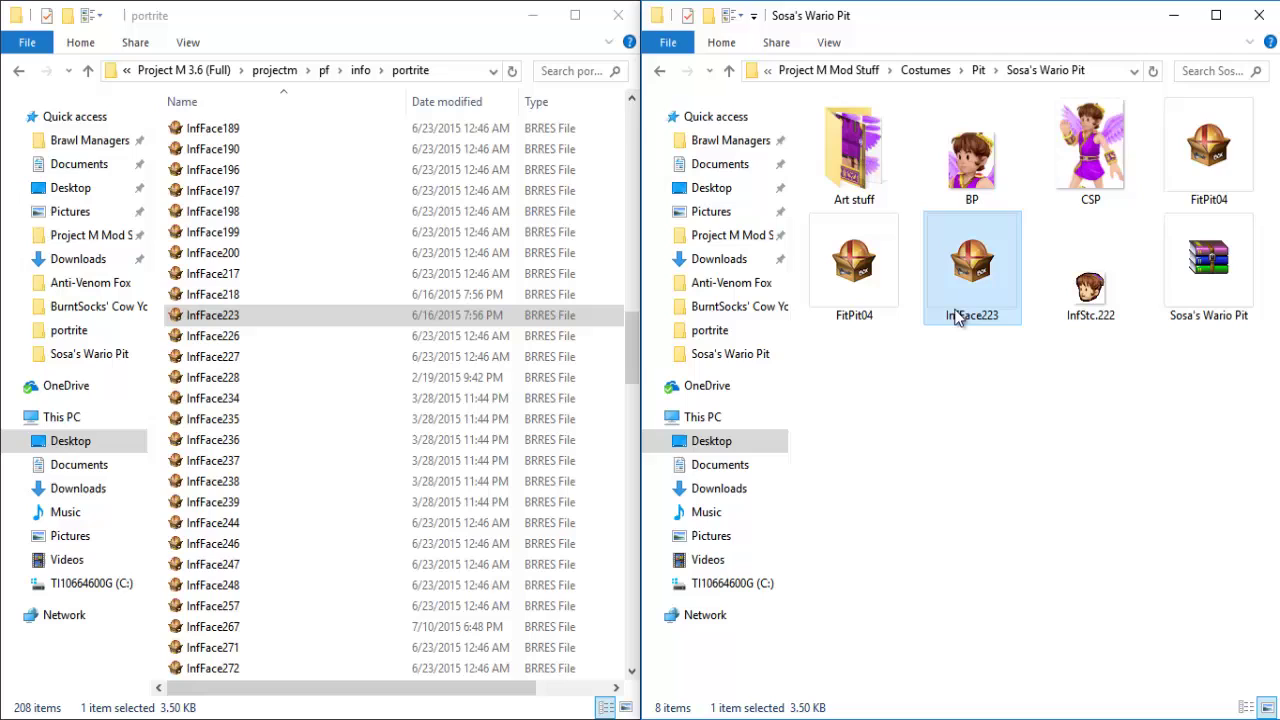
- Rename the copied InfFace223 file in the Sosa's Wario Pit folder to InfFace222
{"action": "right_click", "coordinate": [964, 318]}
{"action": "left_click", "coordinate": [1030, 676]}
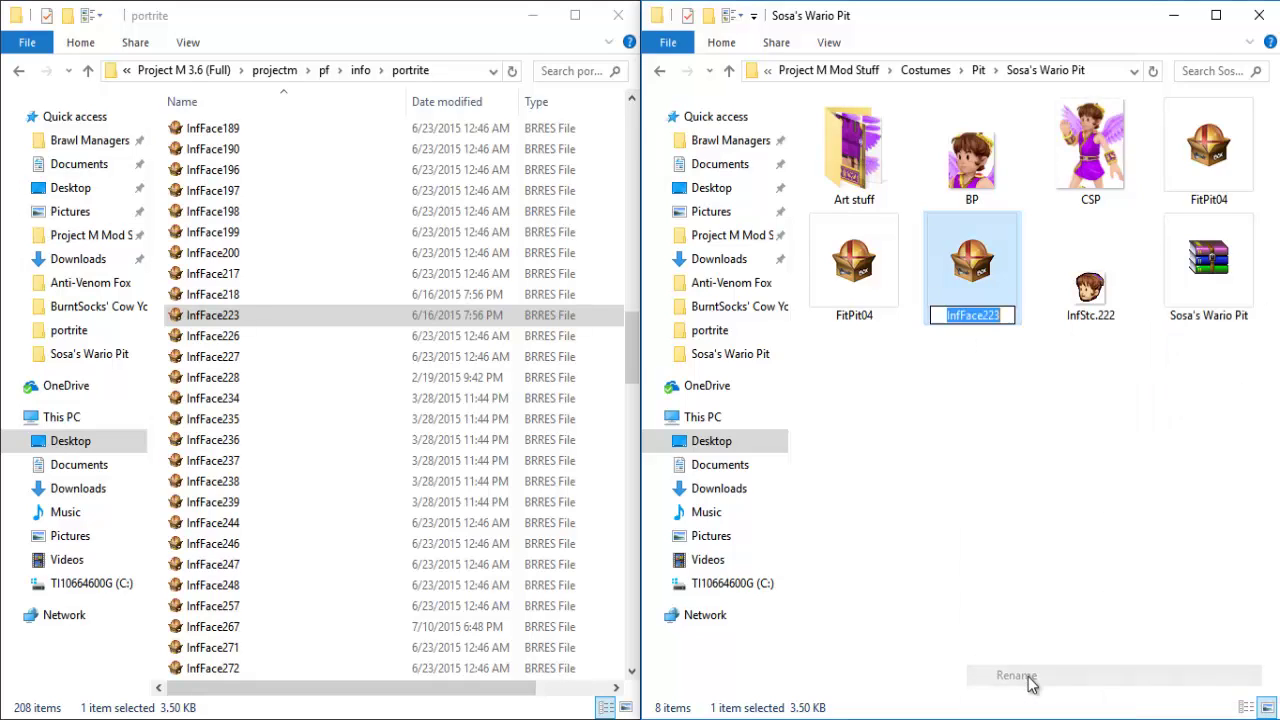
{"action": "type", "text": "InfFace22"}
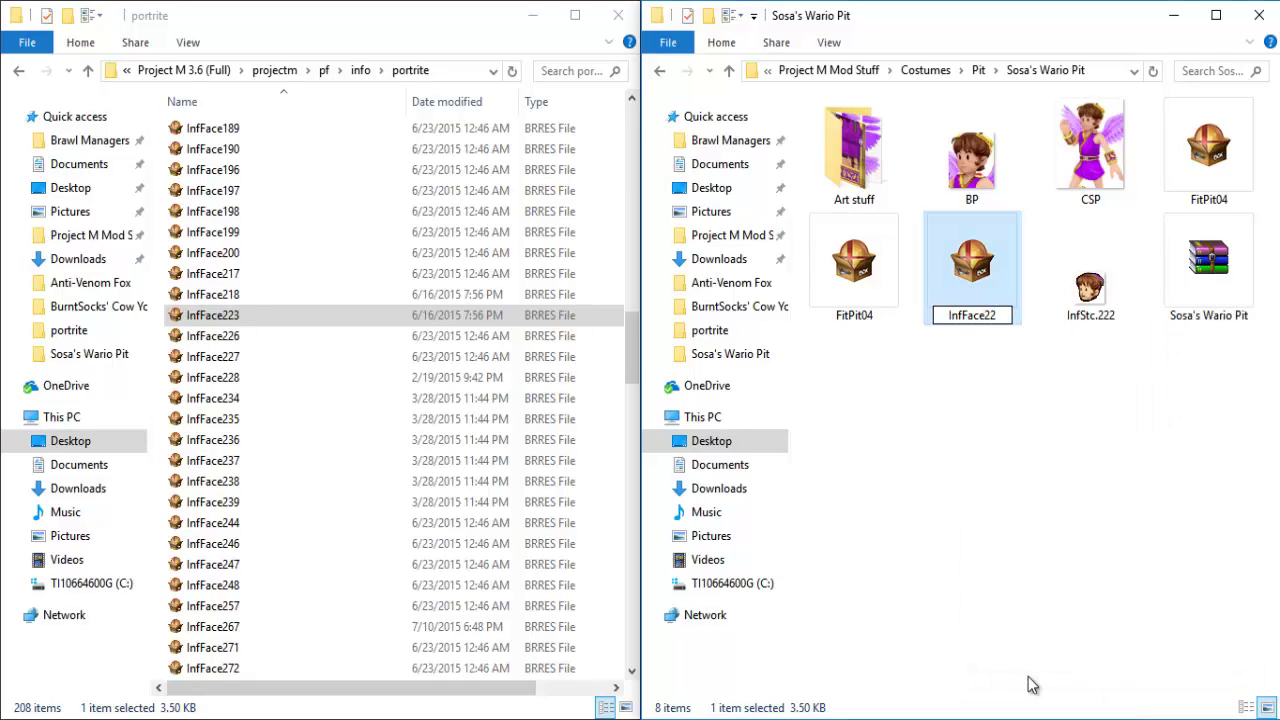
{"action": "type", "text": "2"}
{"action": "key", "text": "Return"}
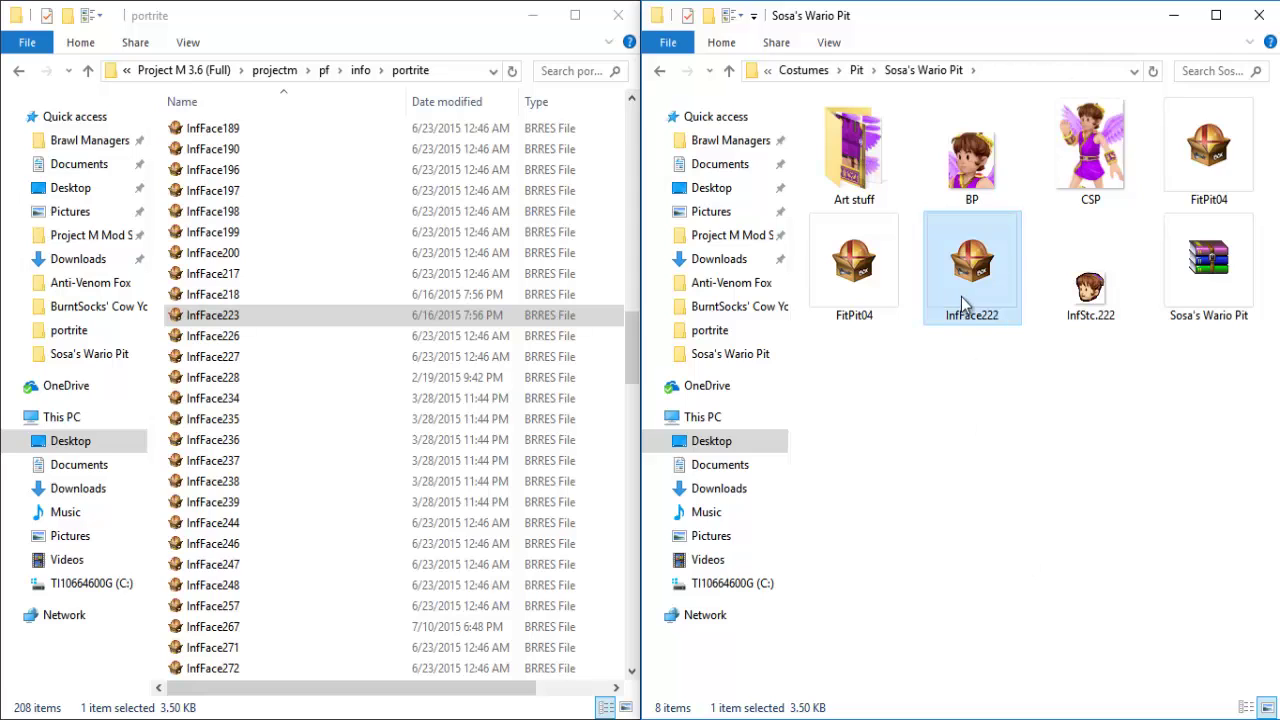
- Open InfFace222 from the Sosa's Wario Pit folder in BrawlBox and select its InfFace.223 texture
{"action": "left_click", "coordinate": [905, 433]}
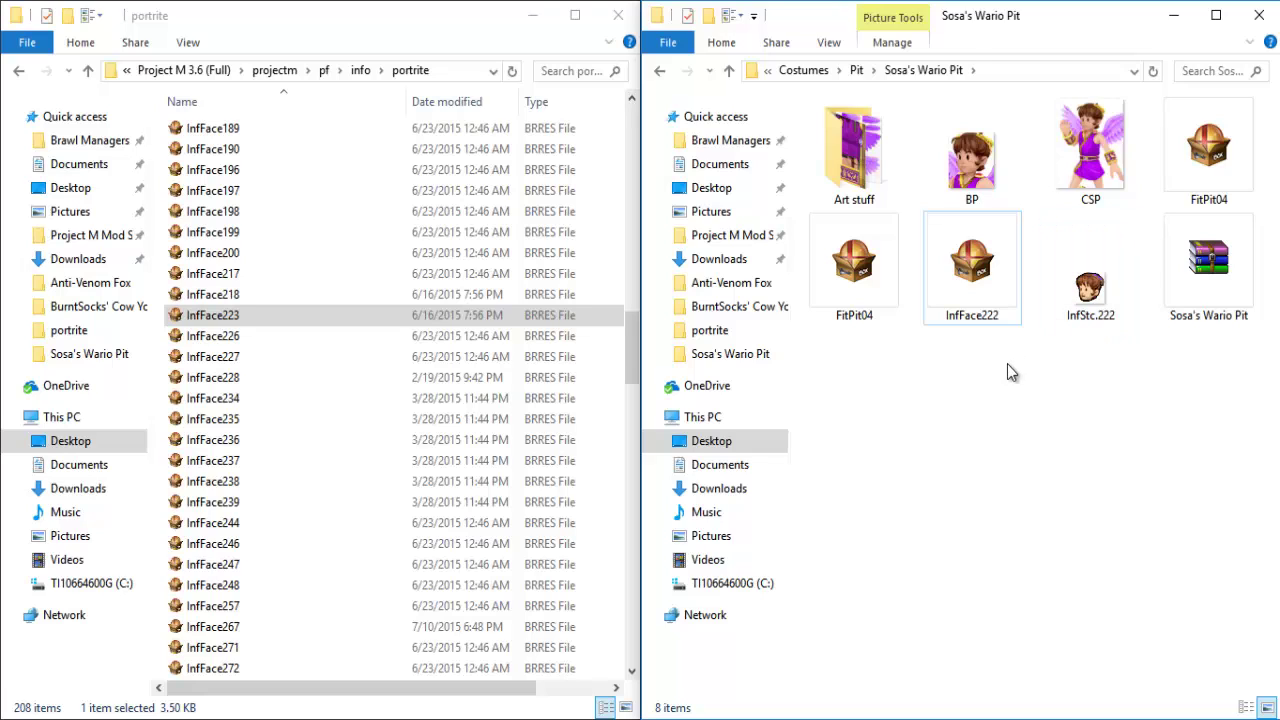
{"action": "double_click", "coordinate": [986, 320]}
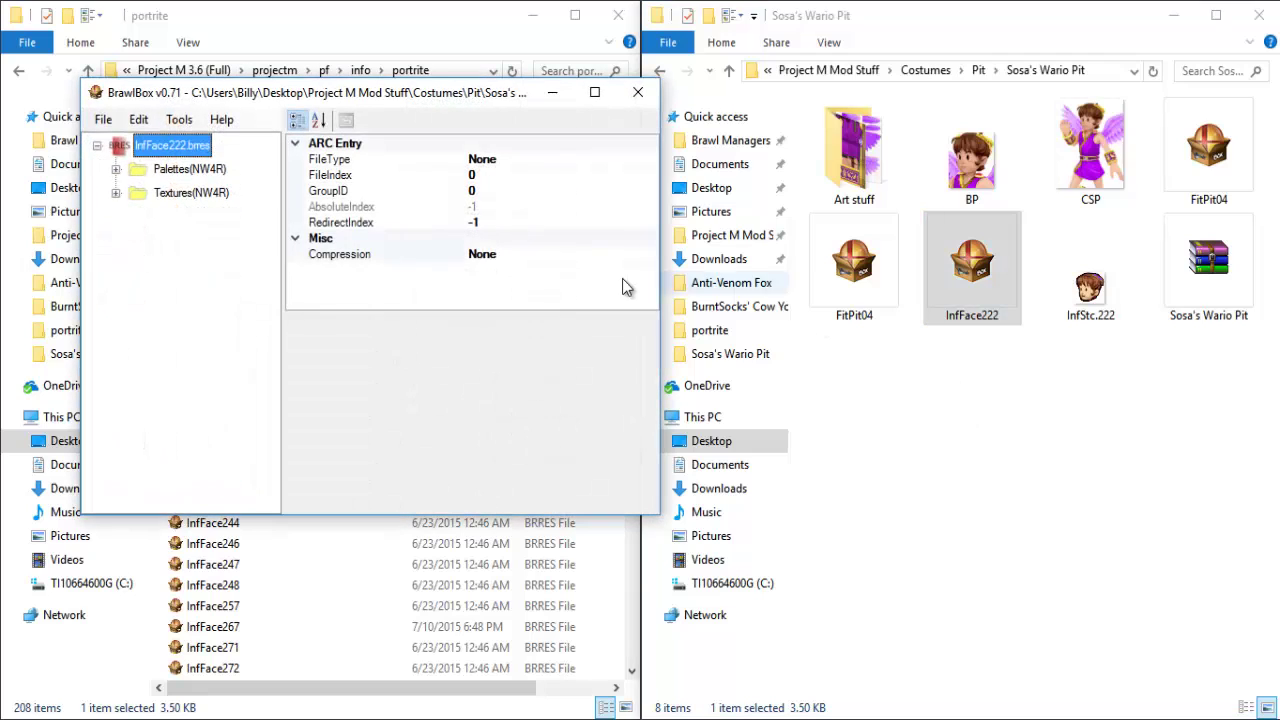
{"action": "double_click", "coordinate": [226, 194]}
{"action": "left_click", "coordinate": [220, 217]}
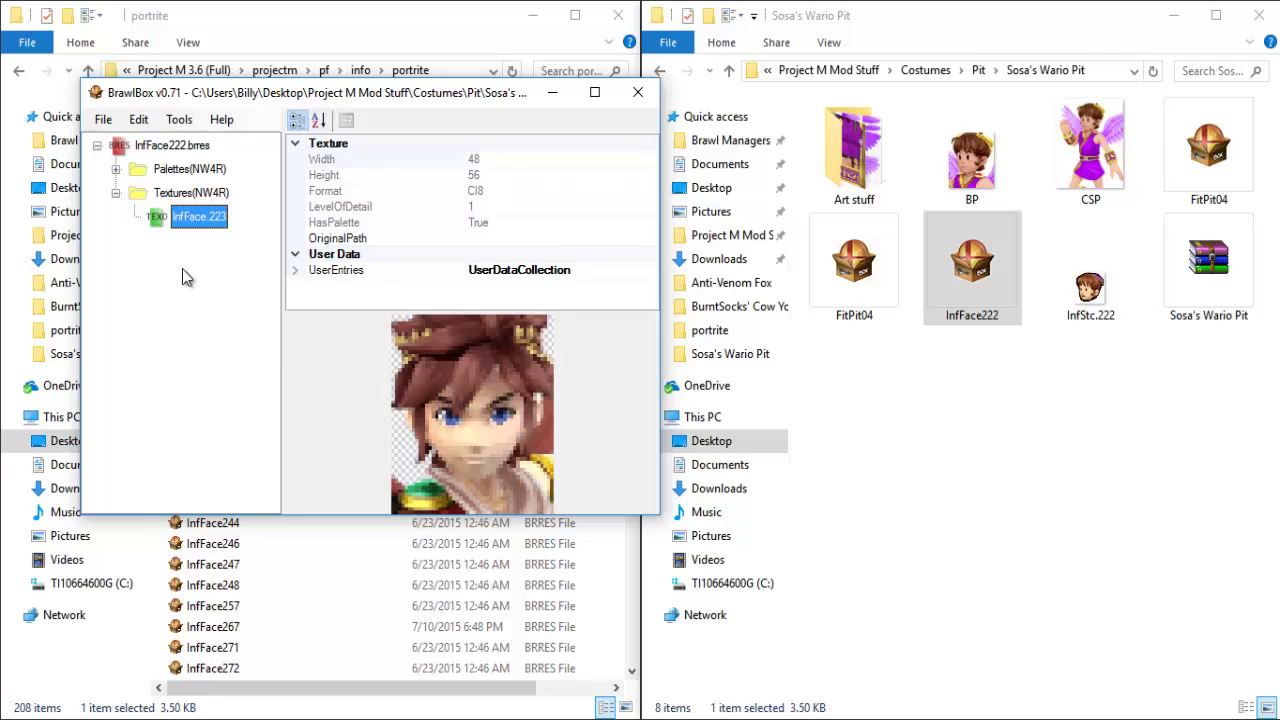
- Replace the InfFace.223 texture with the BP image from the Sosa's Wario Pit folder, accepting the CI8 conversion at 48 x 56
{"action": "right_click", "coordinate": [188, 222]}
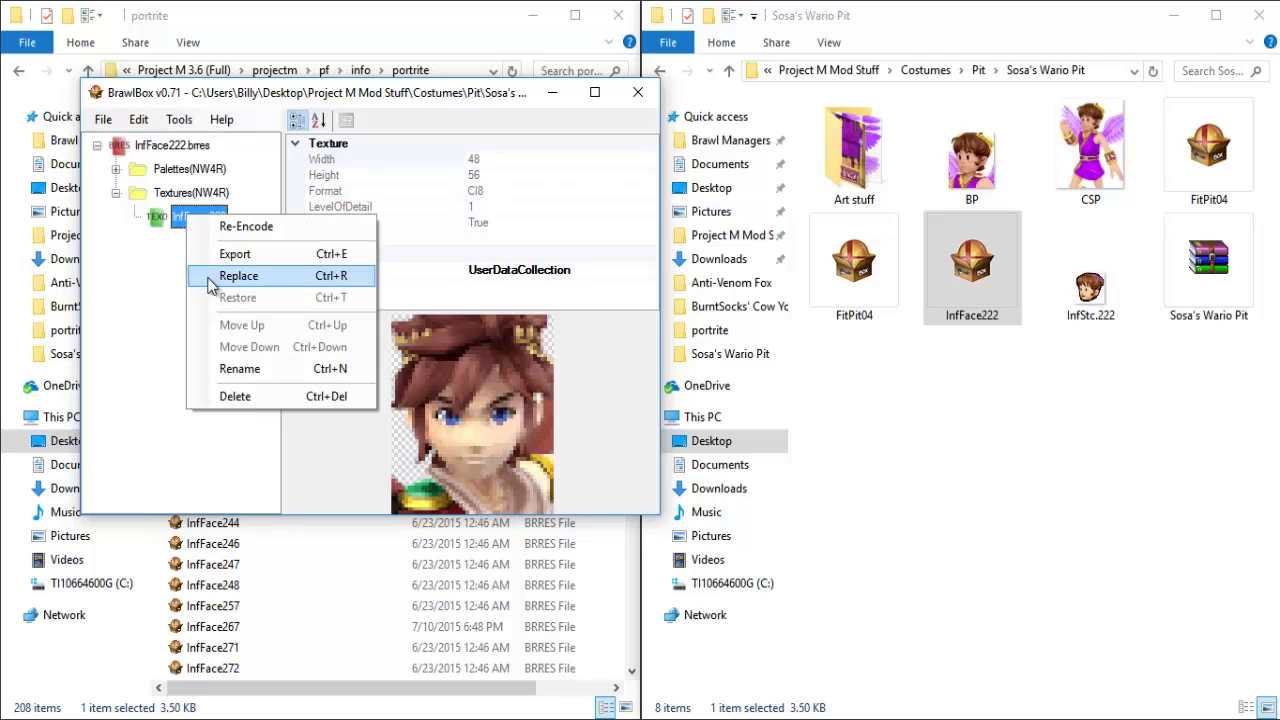
{"action": "left_click", "coordinate": [128, 297]}
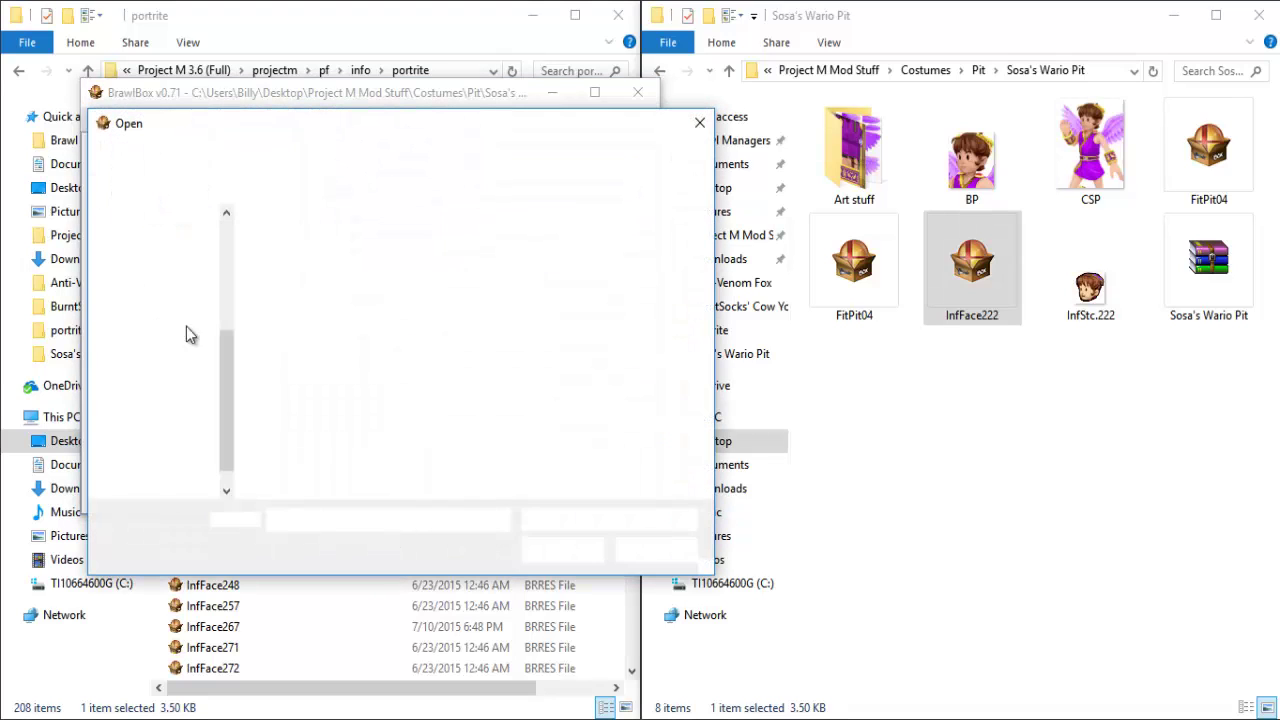
{"action": "scroll", "coordinate": [229, 301], "scroll_direction": "up", "scroll_amount": 3}
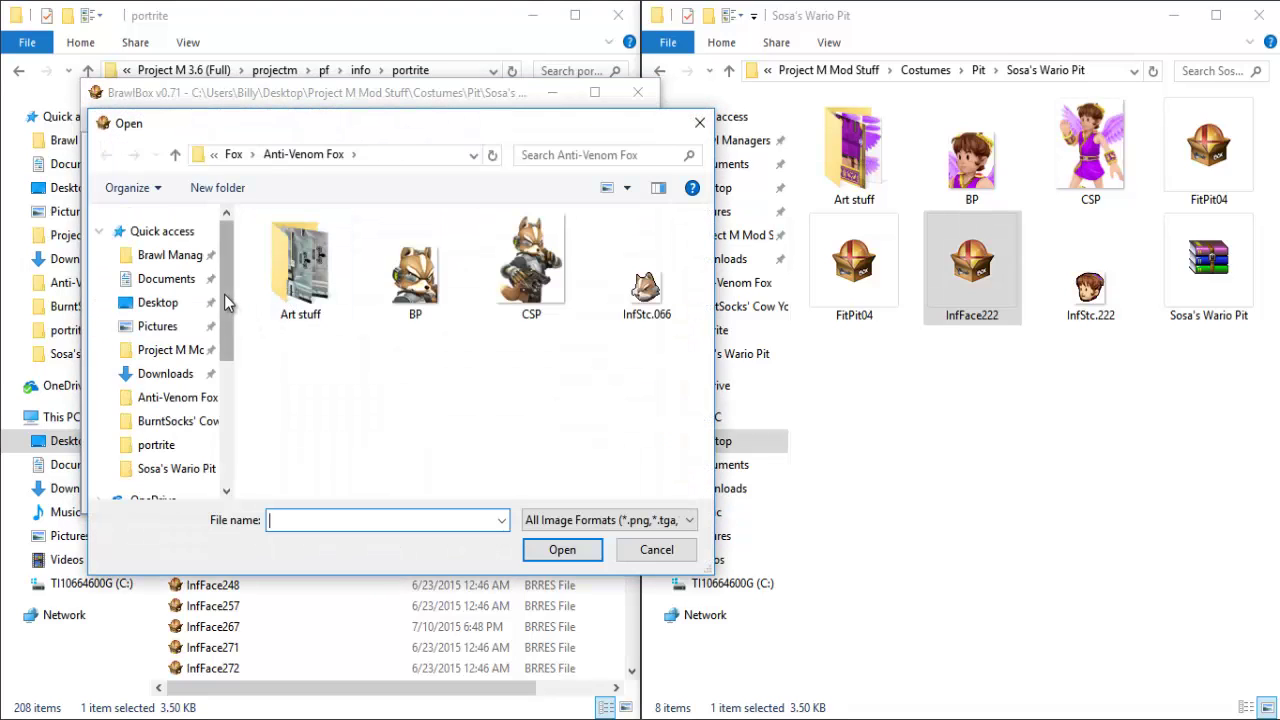
{"action": "left_click", "coordinate": [168, 470]}
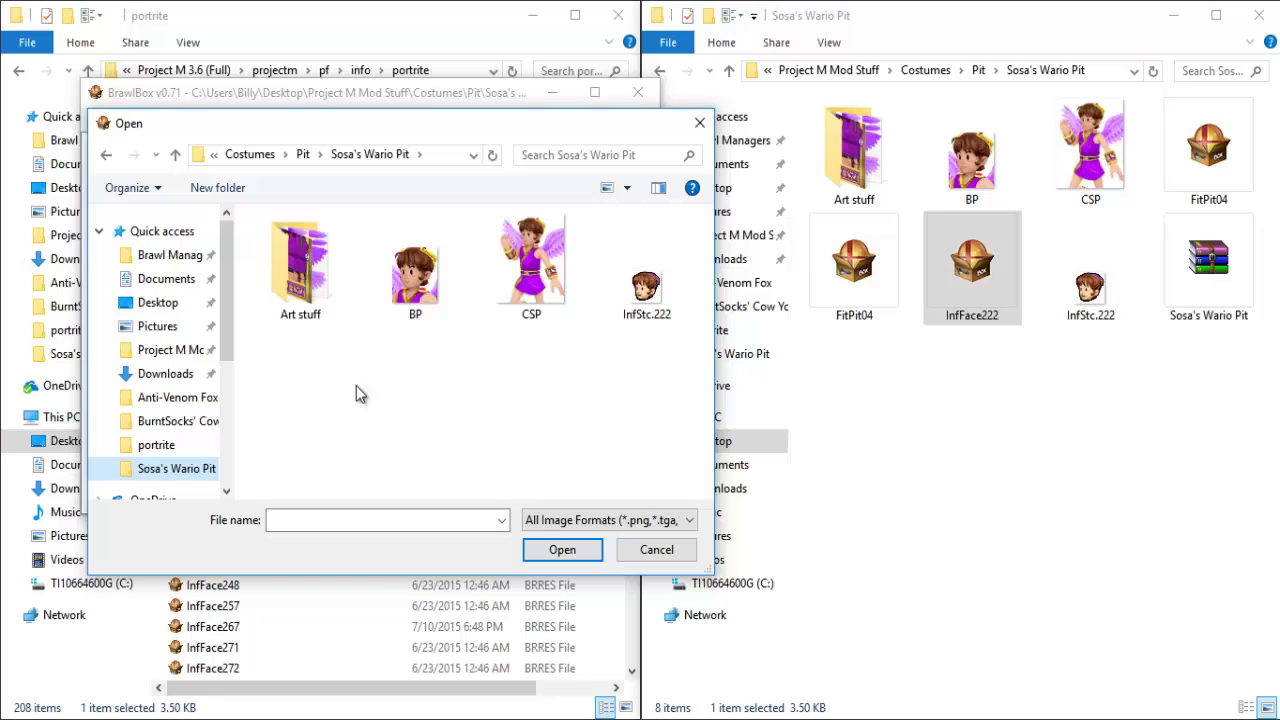
{"action": "double_click", "coordinate": [414, 287]}
{"action": "left_click_drag", "start_coordinate": [400, 92], "coordinate": [928, 93]}
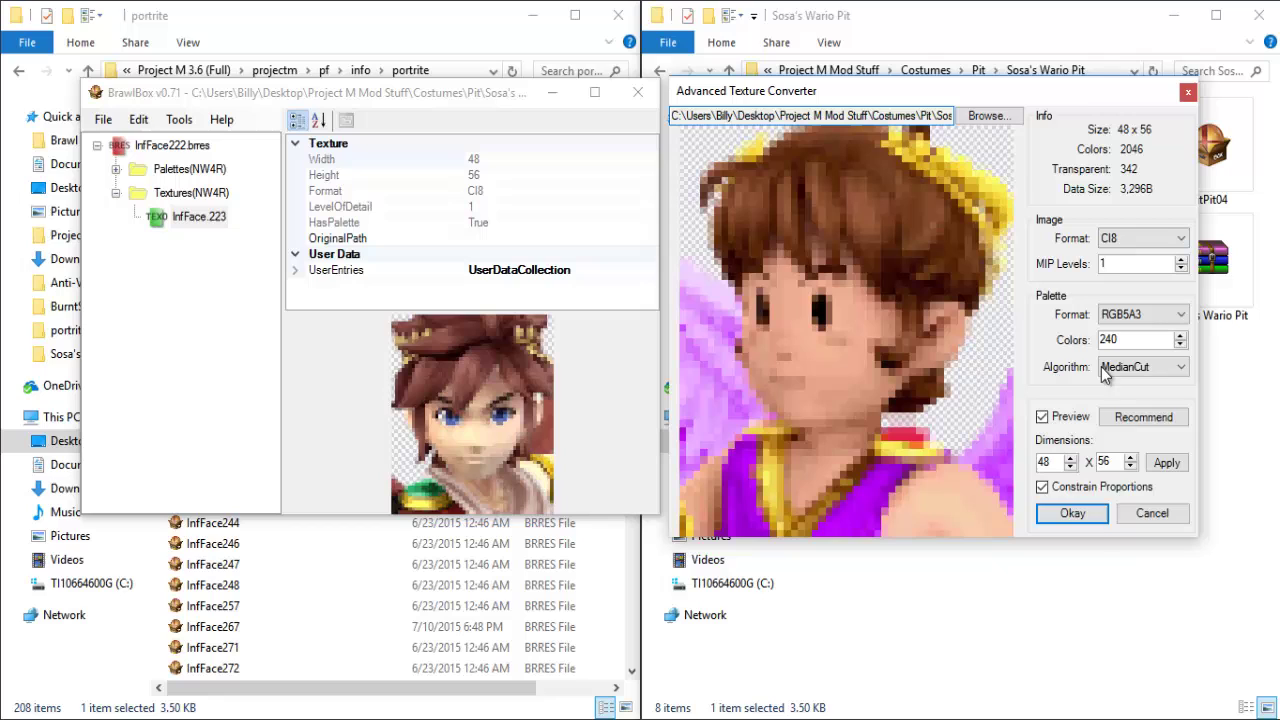
{"action": "left_click", "coordinate": [1073, 514]}
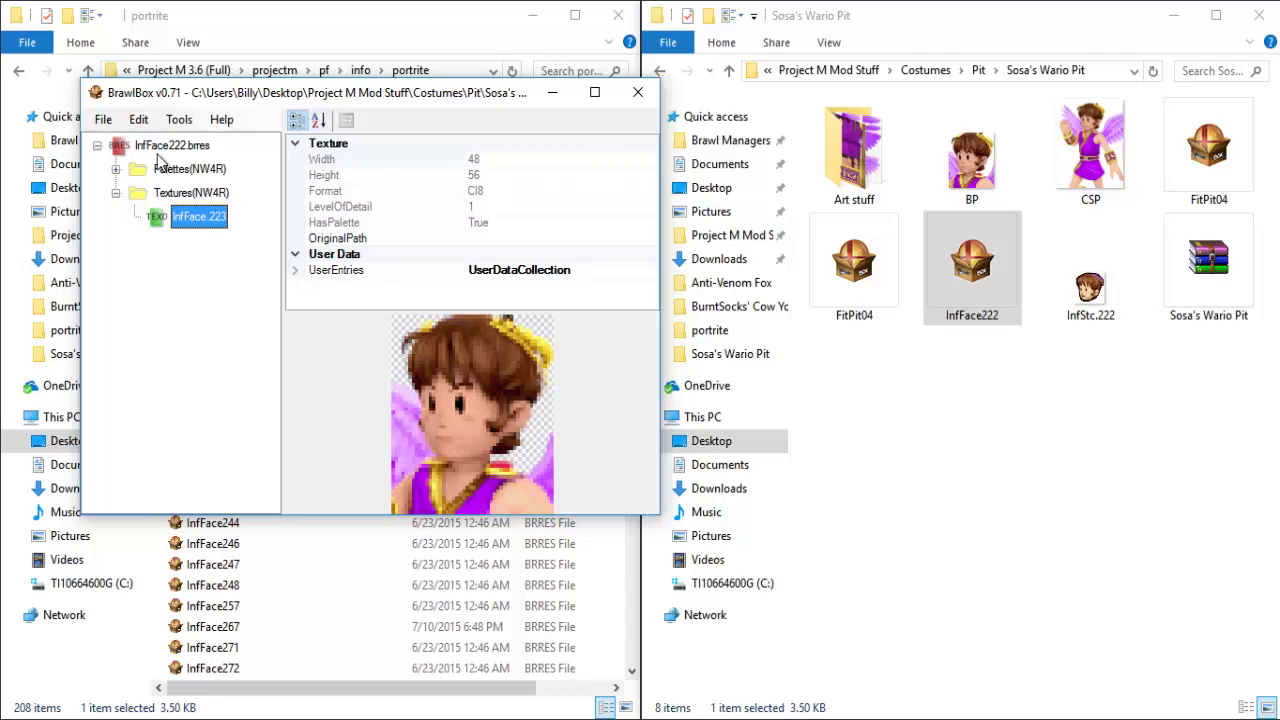
- Save the edited InfFace222 file and close it in BrawlBox
{"action": "left_click", "coordinate": [103, 120]}
{"action": "left_click", "coordinate": [236, 410]}
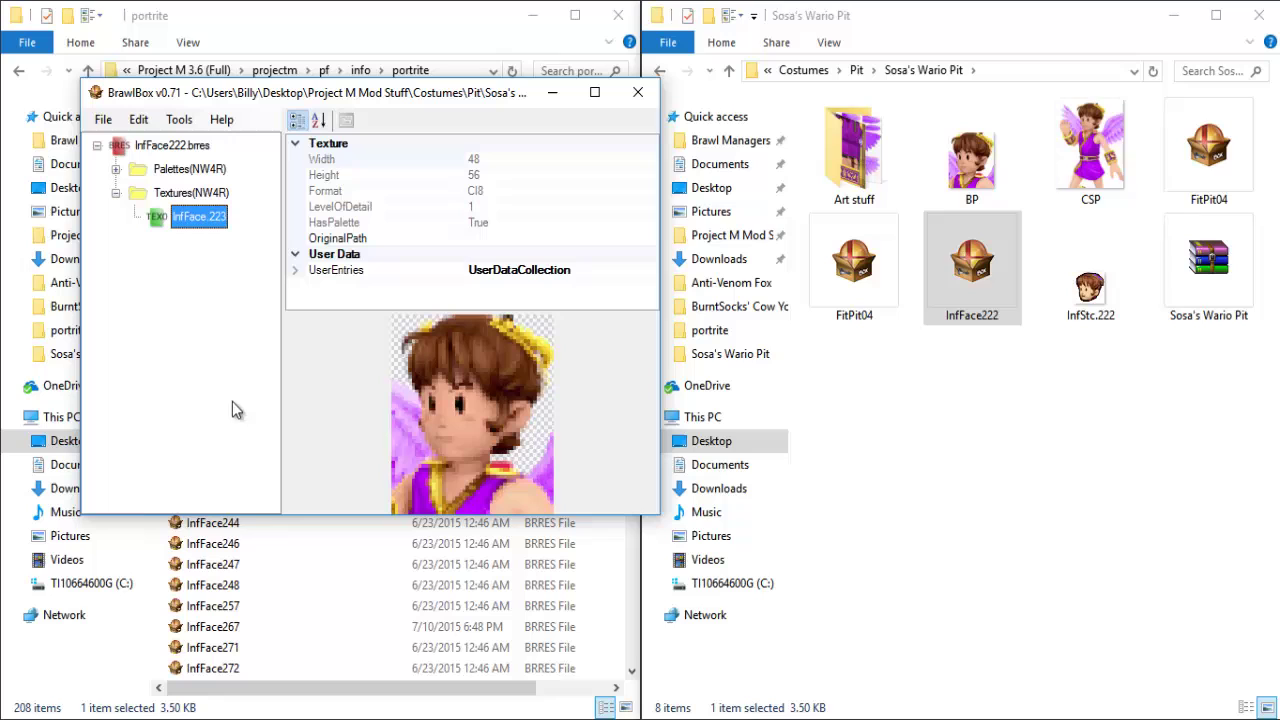
{"action": "left_click", "coordinate": [634, 93]}
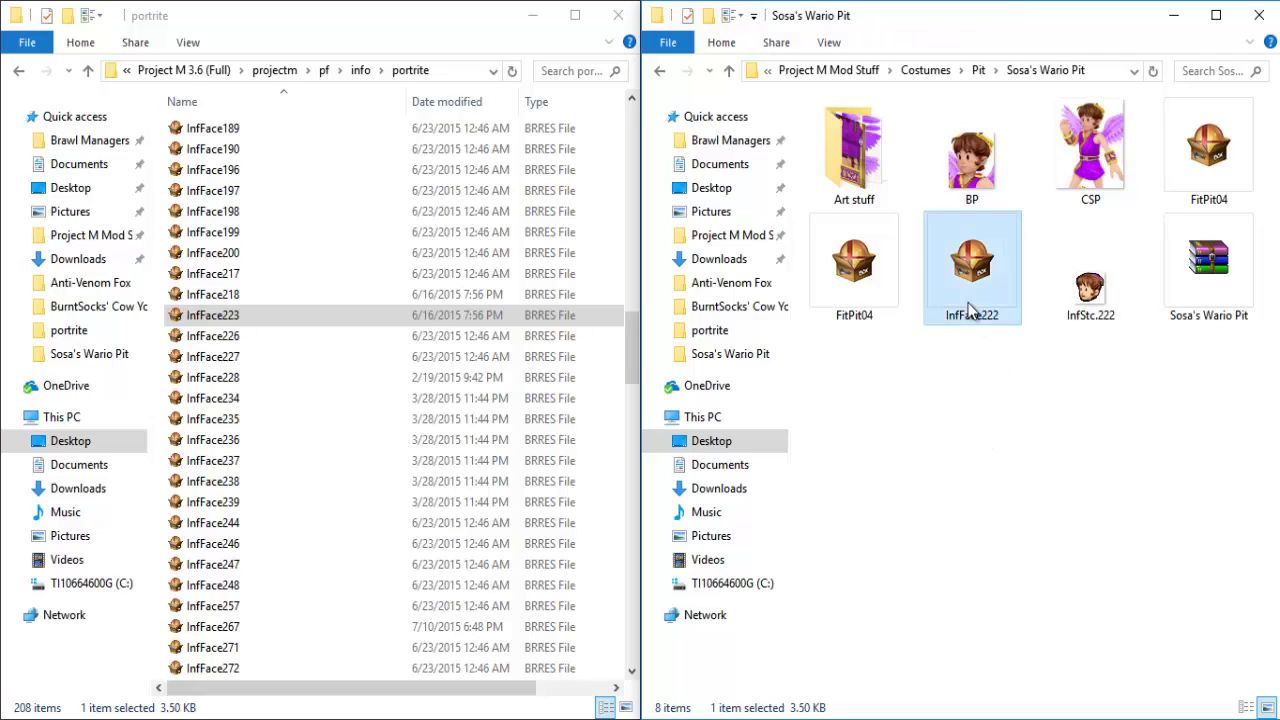
{"action": "left_click_drag", "start_coordinate": [973, 275], "coordinate": [940, 362]}
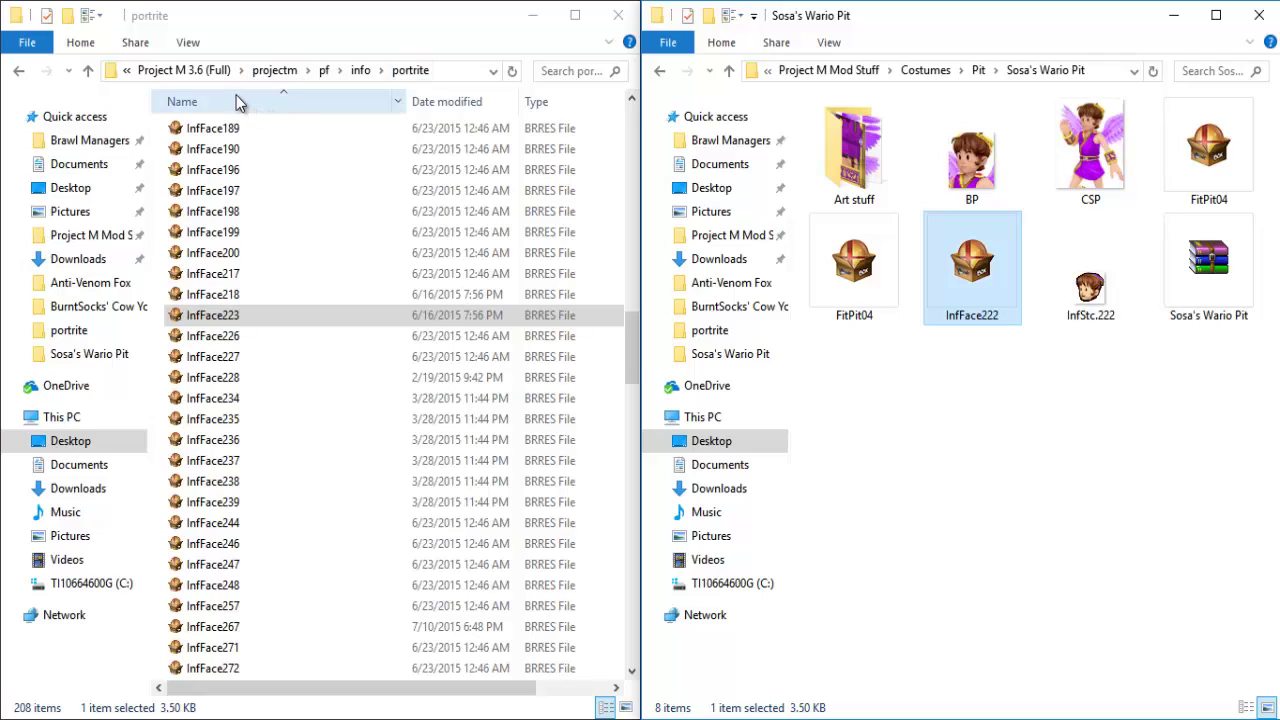
- Open the info PAC file from Project M 3.6's projectm/pf/info2 folder in BrawlBox
{"action": "left_click", "coordinate": [205, 70]}
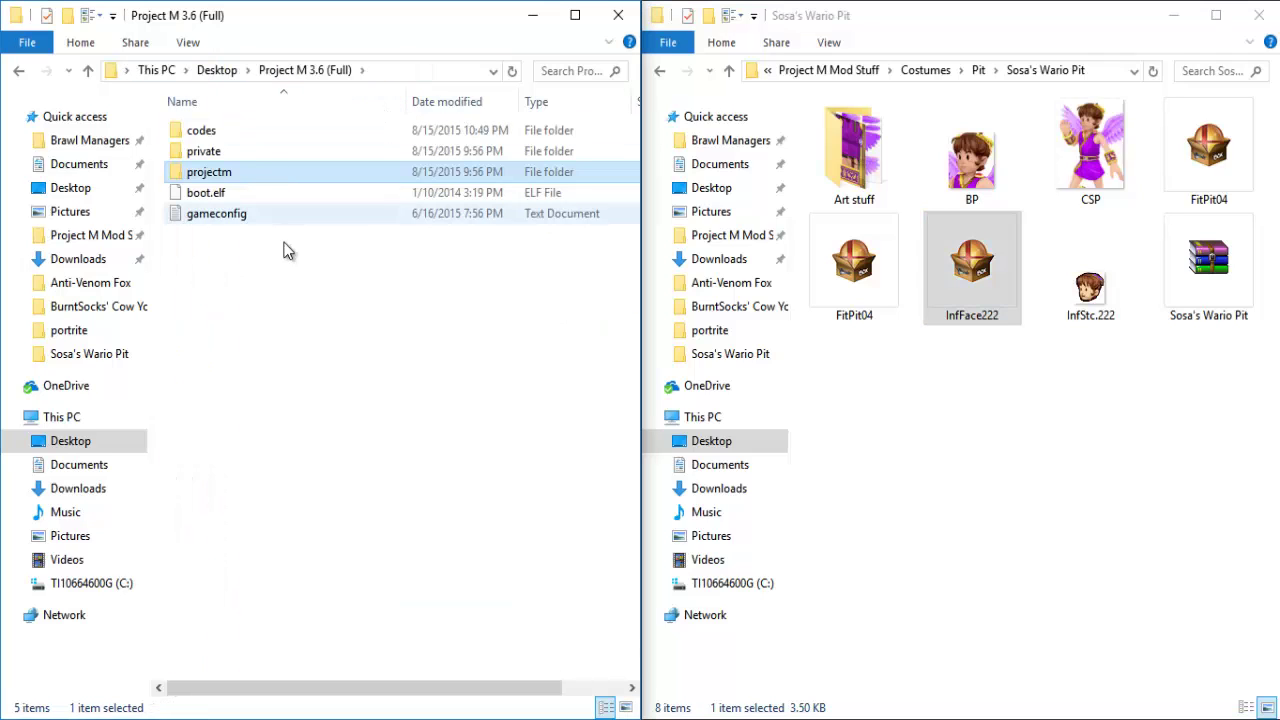
{"action": "double_click", "coordinate": [231, 173]}
{"action": "double_click", "coordinate": [215, 158]}
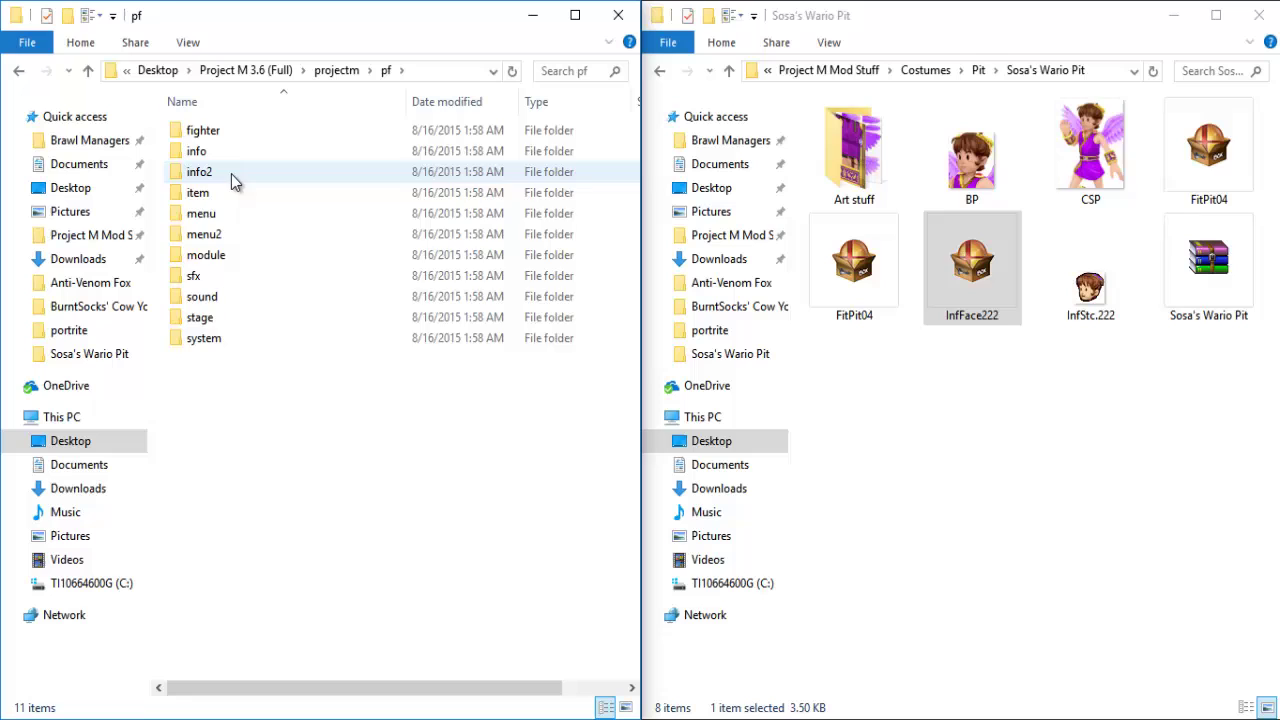
{"action": "double_click", "coordinate": [231, 174]}
{"action": "left_click", "coordinate": [211, 130]}
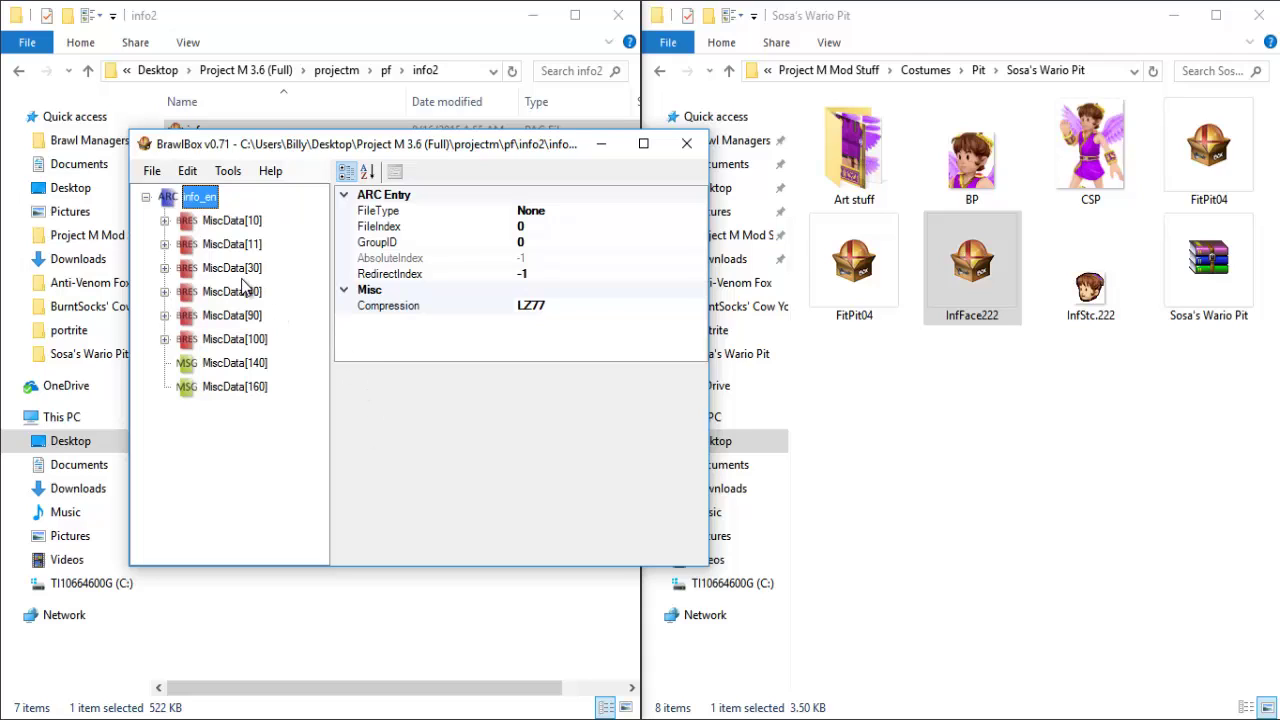
- View the InfStc.222 stock icon among the MiscData[30] textures of the info file
{"action": "left_click", "coordinate": [164, 268]}
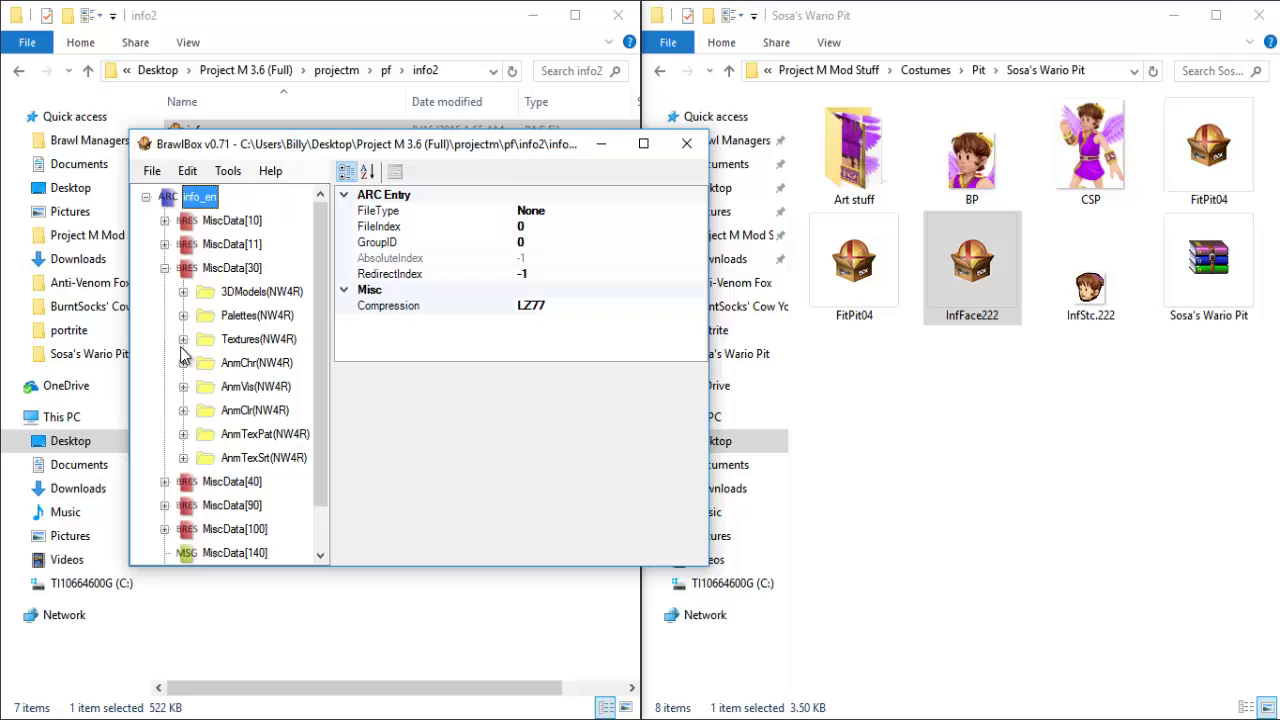
{"action": "left_click", "coordinate": [183, 339]}
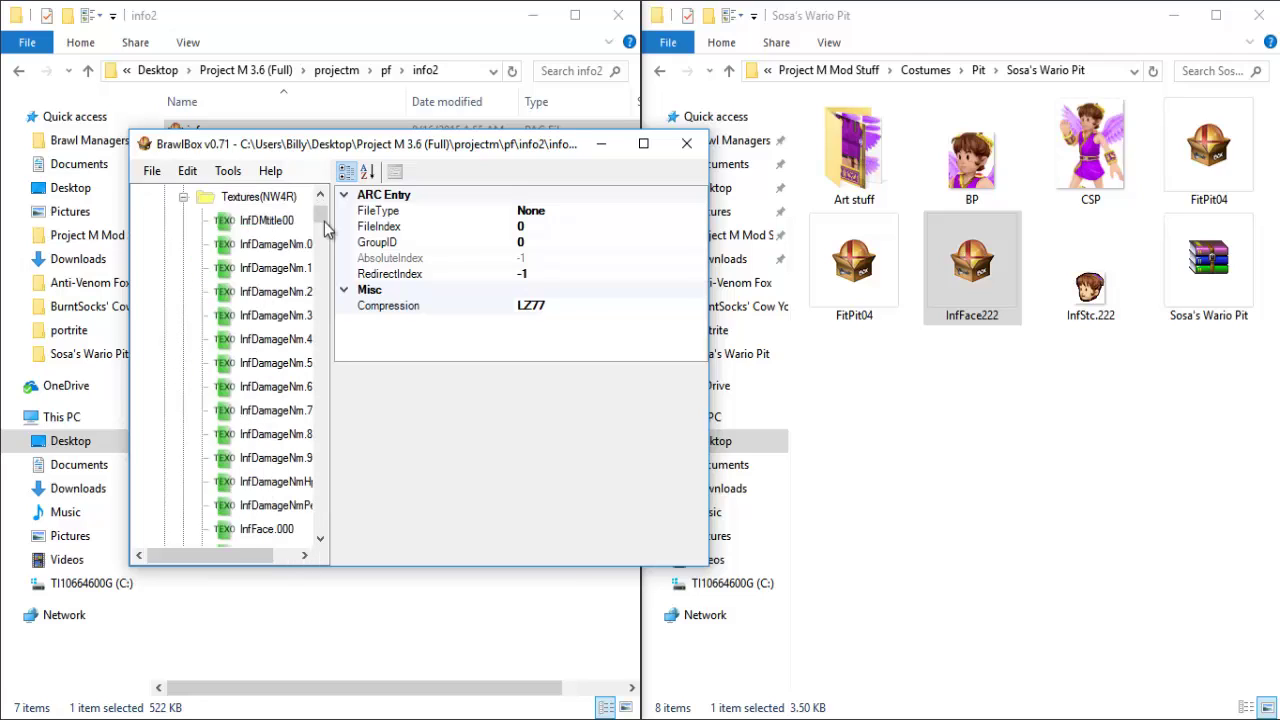
{"action": "left_click_drag", "start_coordinate": [330, 246], "coordinate": [388, 426]}
{"action": "scroll", "coordinate": [329, 380], "scroll_direction": "down", "scroll_amount": 7}
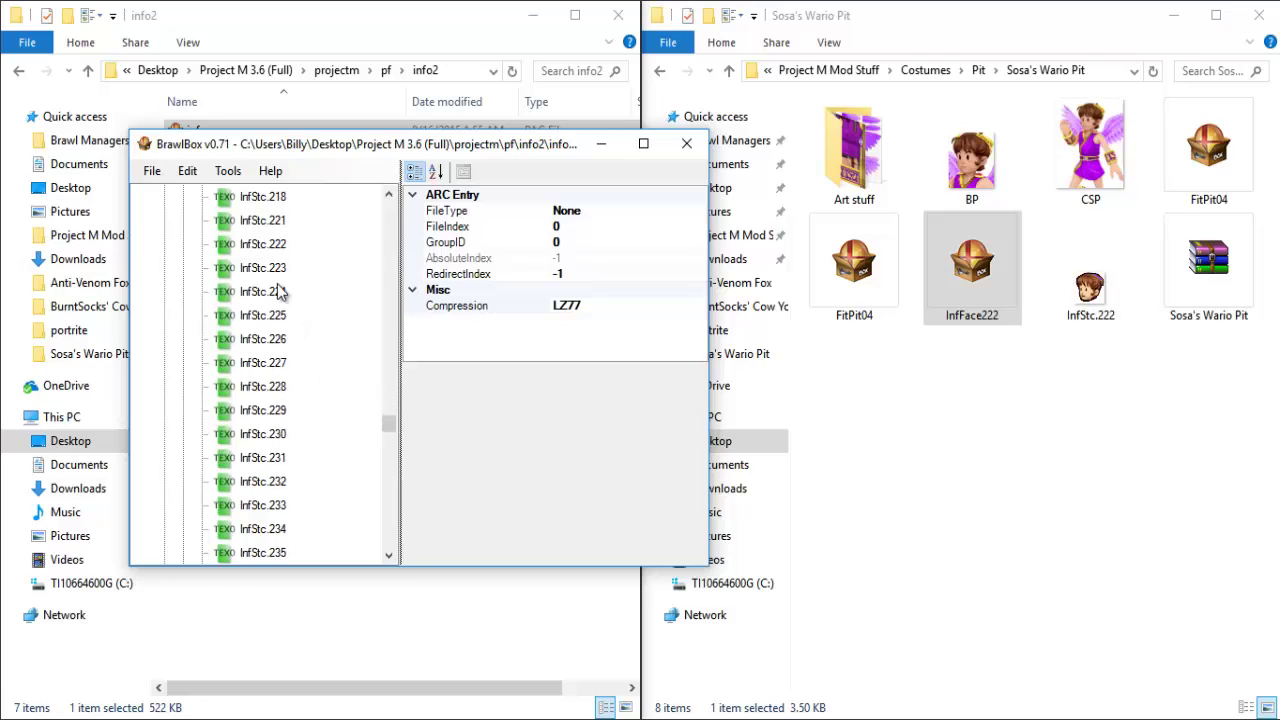
{"action": "left_click", "coordinate": [268, 246]}
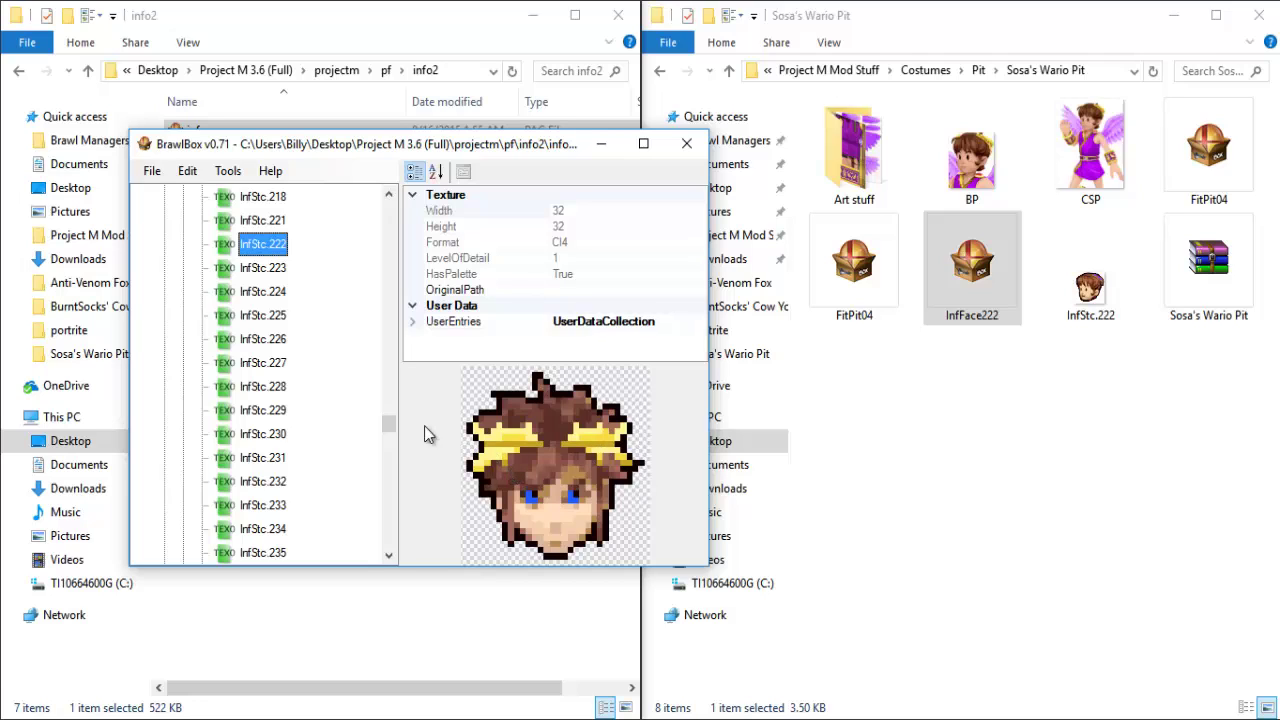
- Try to replace the InfStc.222 texture with the InfStc.222 image from the Sosa's Wario Pit folder, and close the info file
{"action": "key", "text": "ctrl+r"}
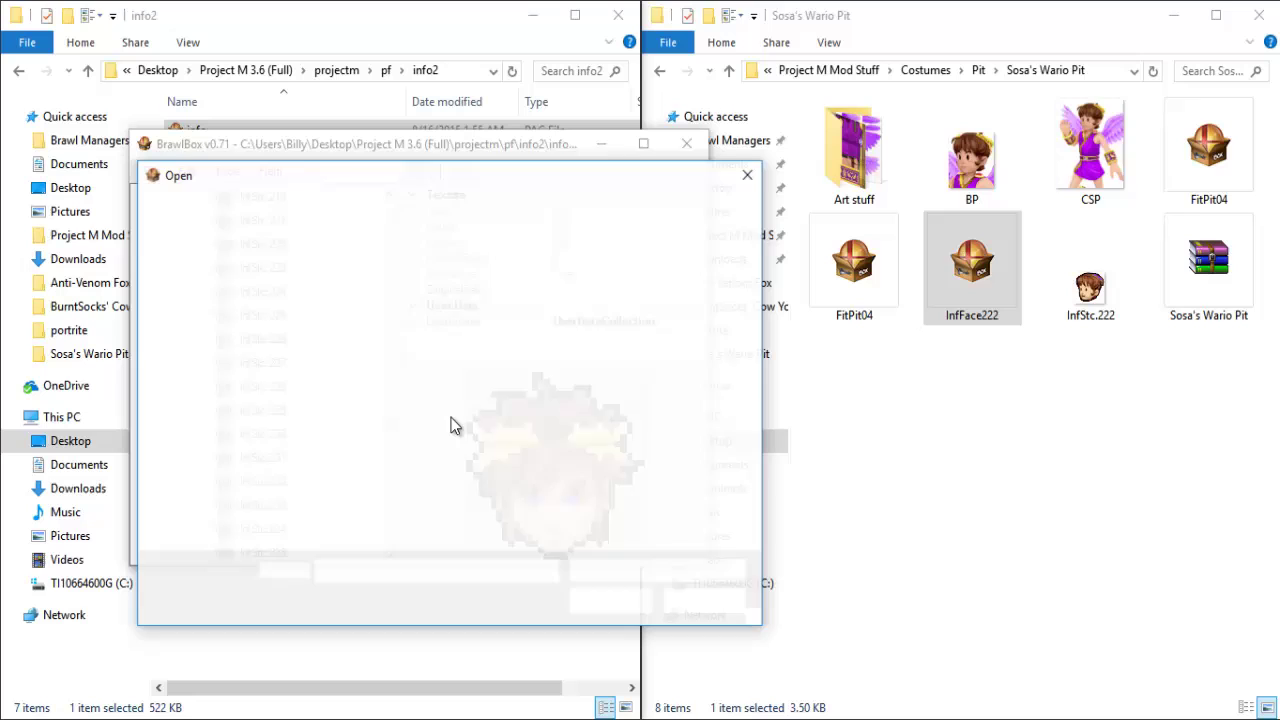
{"action": "left_click", "coordinate": [690, 340]}
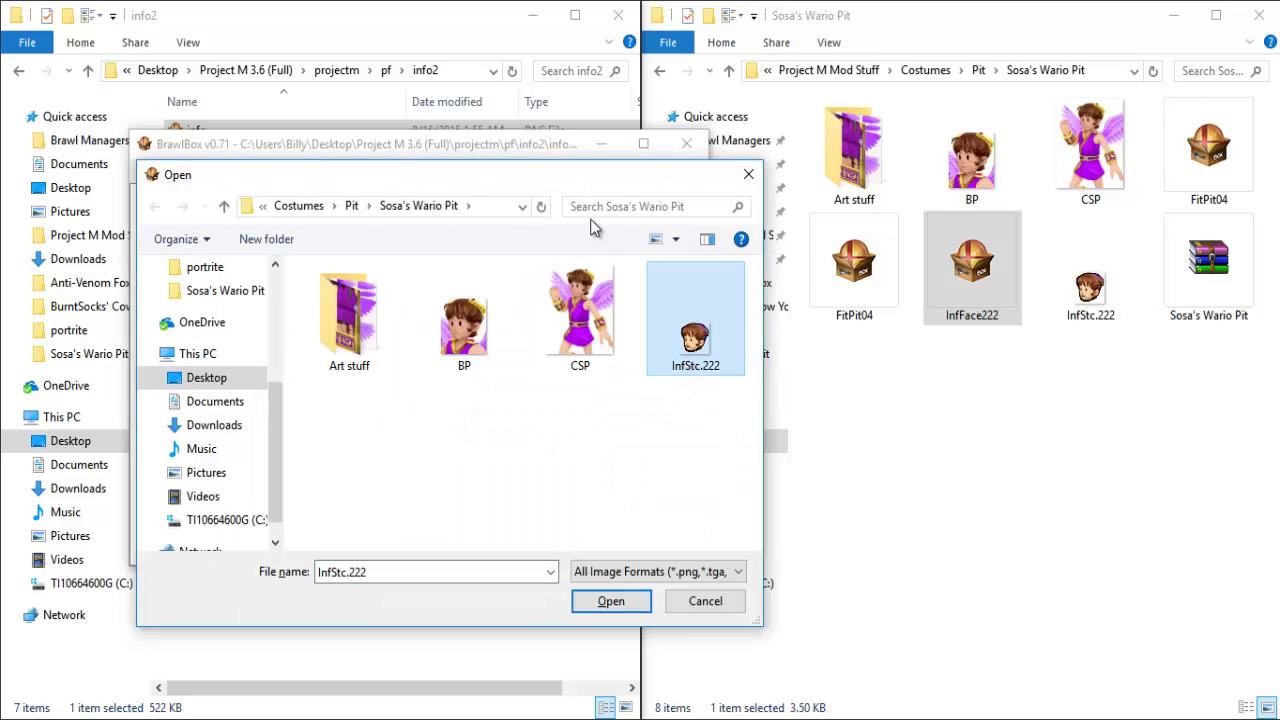
{"action": "left_click_drag", "start_coordinate": [550, 184], "coordinate": [737, 144]}
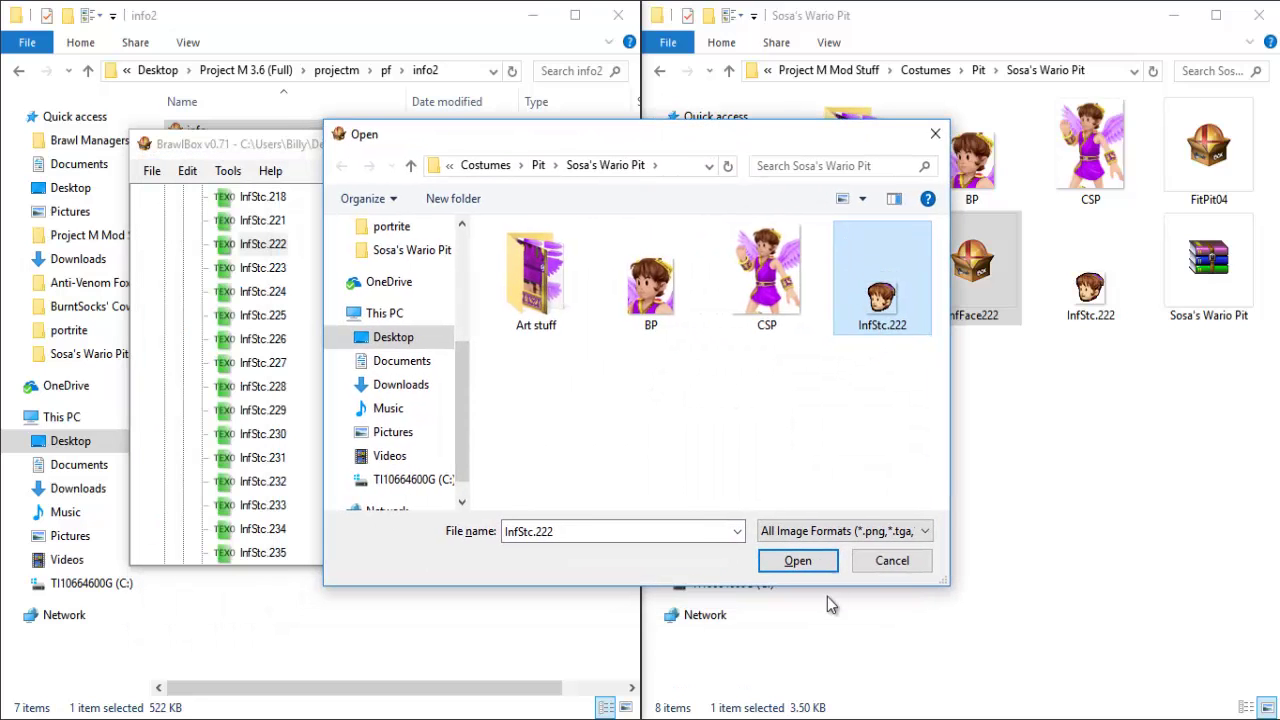
{"action": "left_click", "coordinate": [836, 567]}
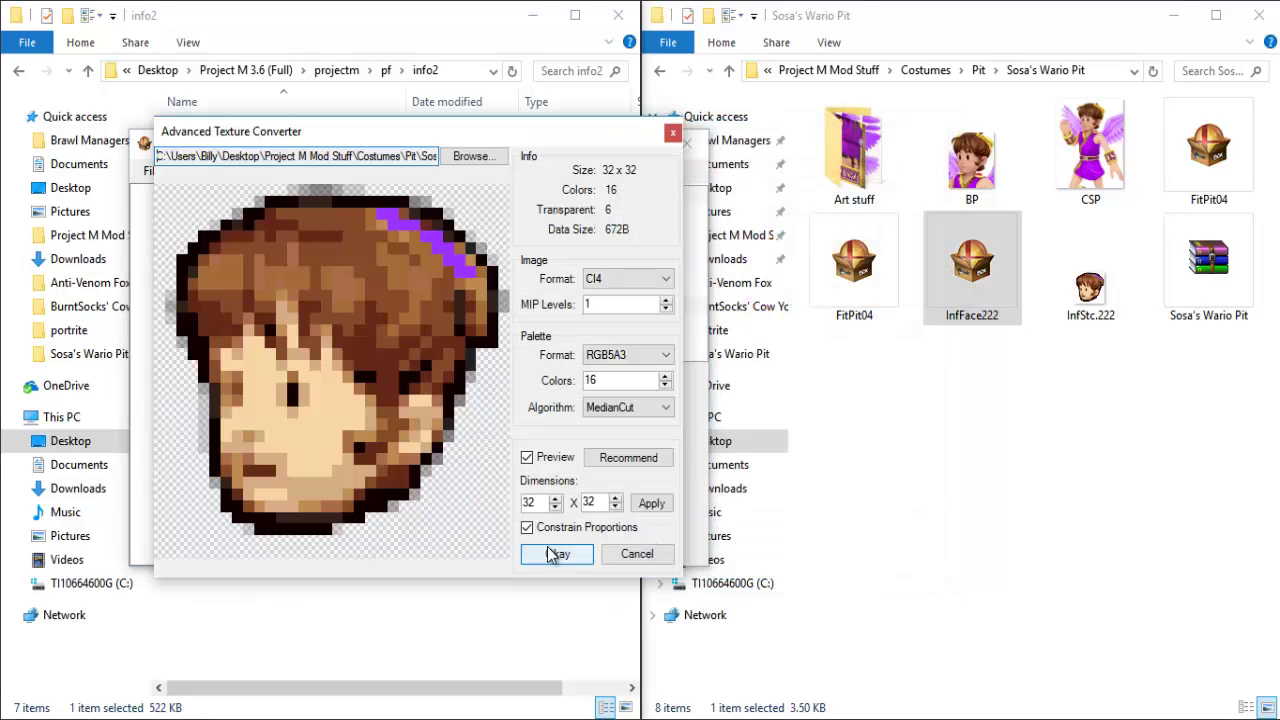
{"action": "left_click", "coordinate": [644, 555]}
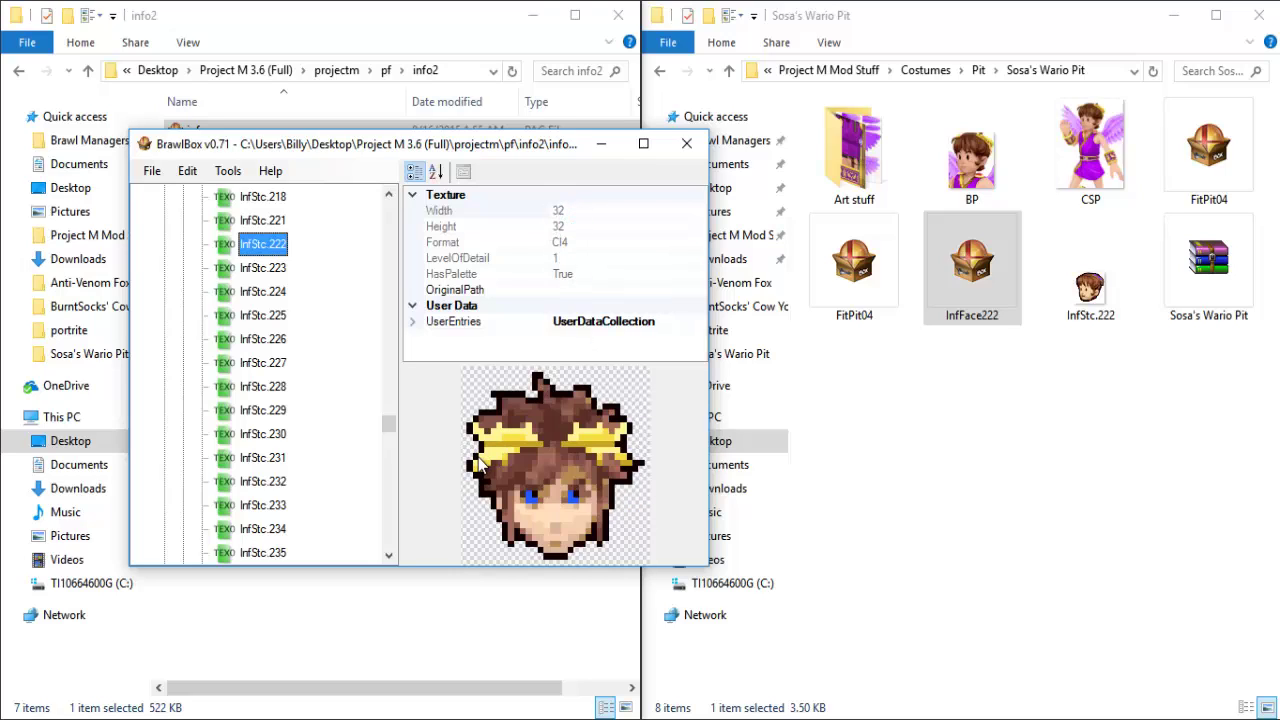
{"action": "key", "text": "ctrl+r"}
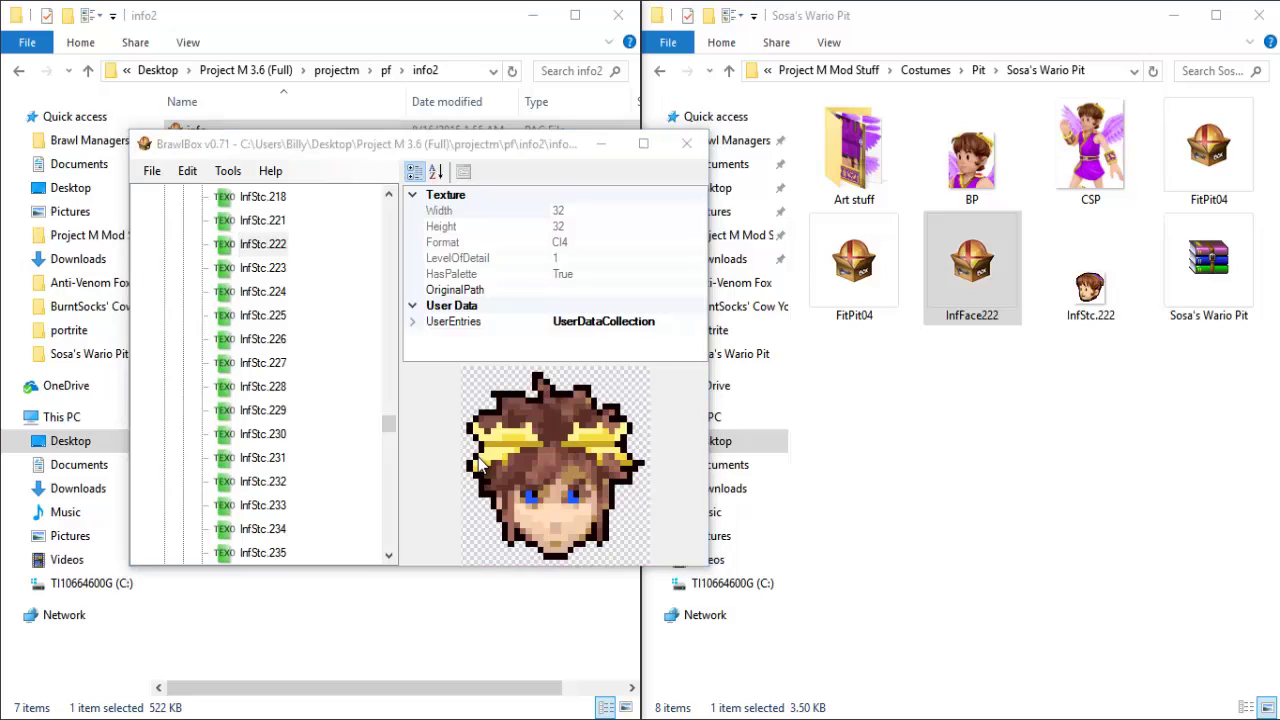
{"action": "left_click", "coordinate": [882, 326]}
{"action": "double_click", "coordinate": [882, 326]}
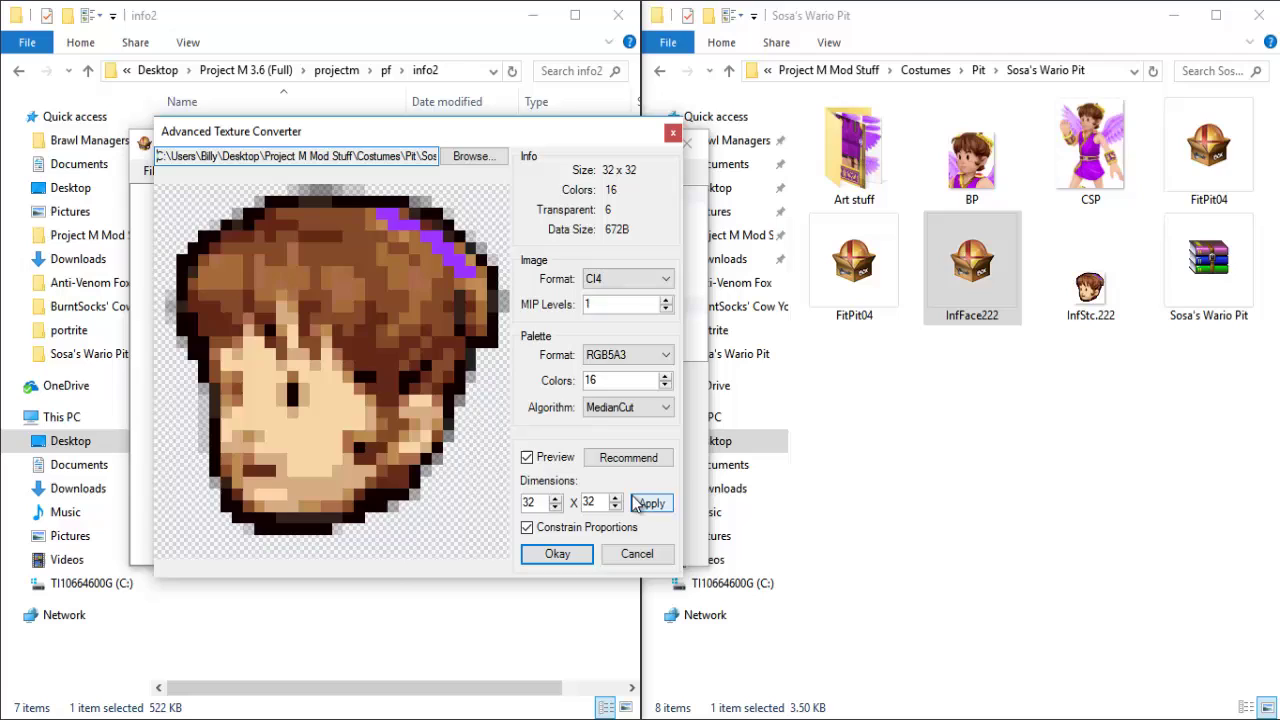
{"action": "left_click", "coordinate": [631, 557]}
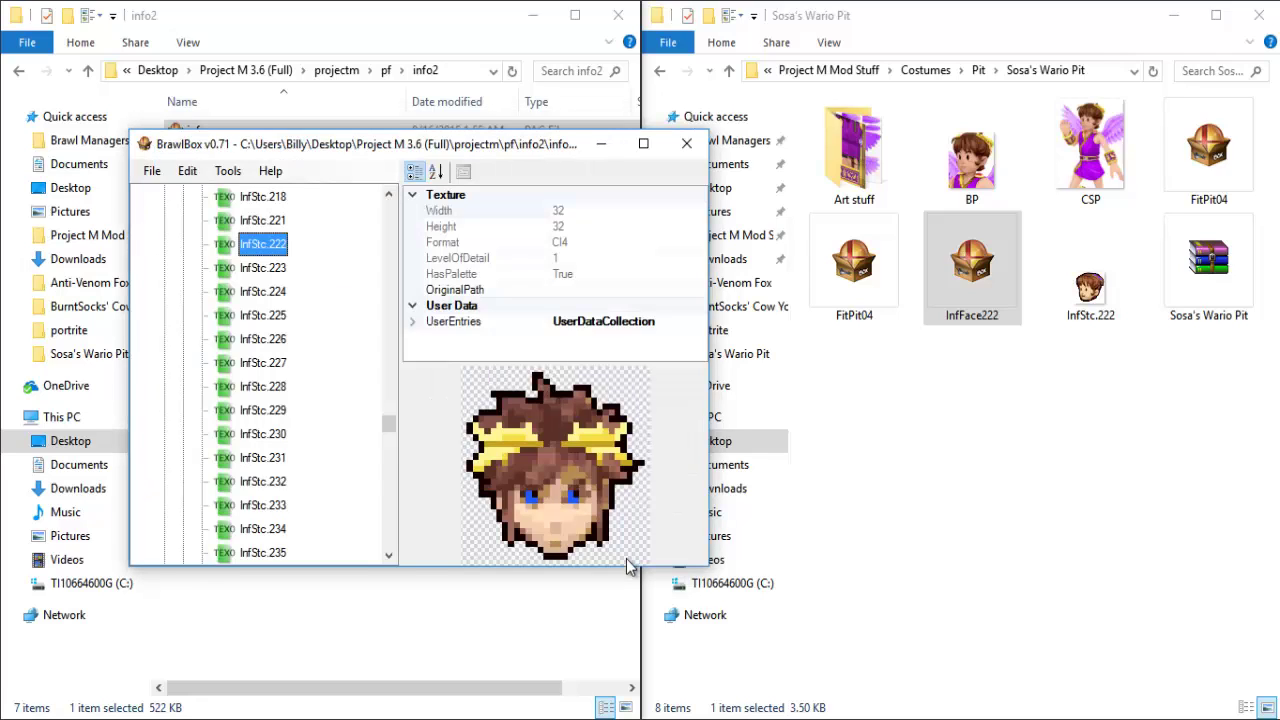
{"action": "left_click", "coordinate": [683, 148]}
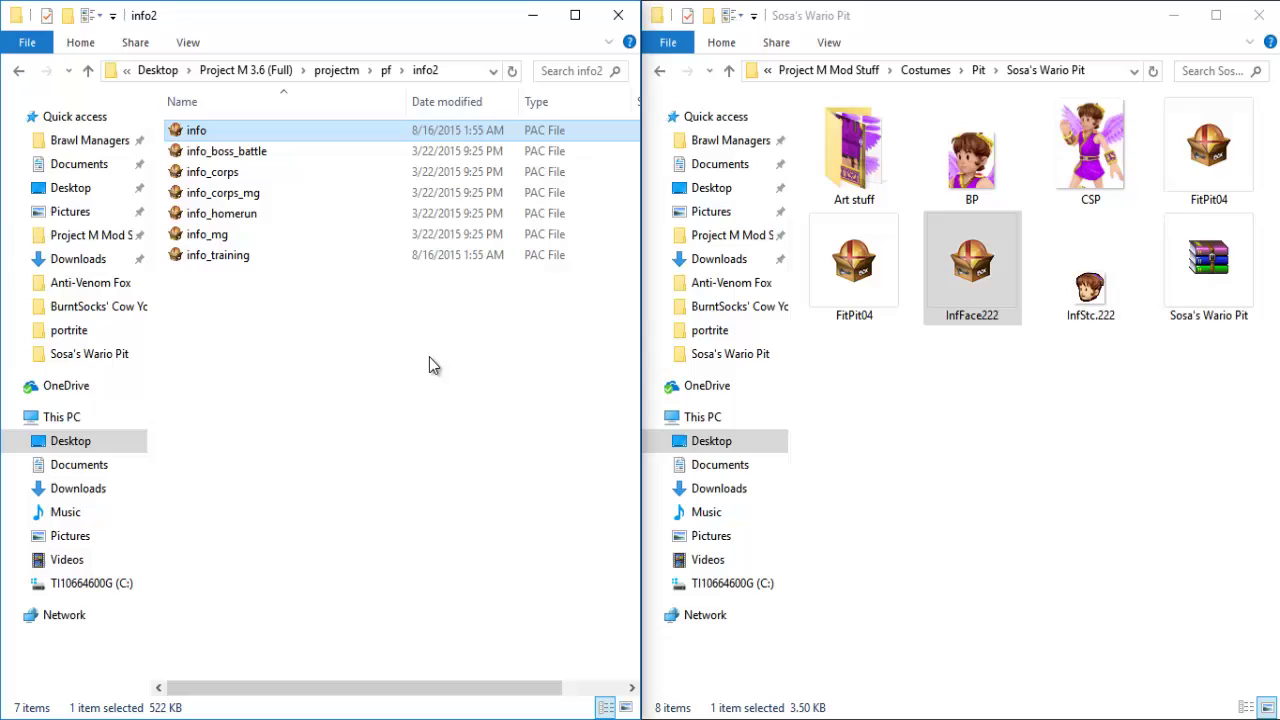
- Open StockFaceTex from Project M 3.6's projectm/pf/menu/common folder in BrawlBox
{"action": "left_click", "coordinate": [252, 76]}
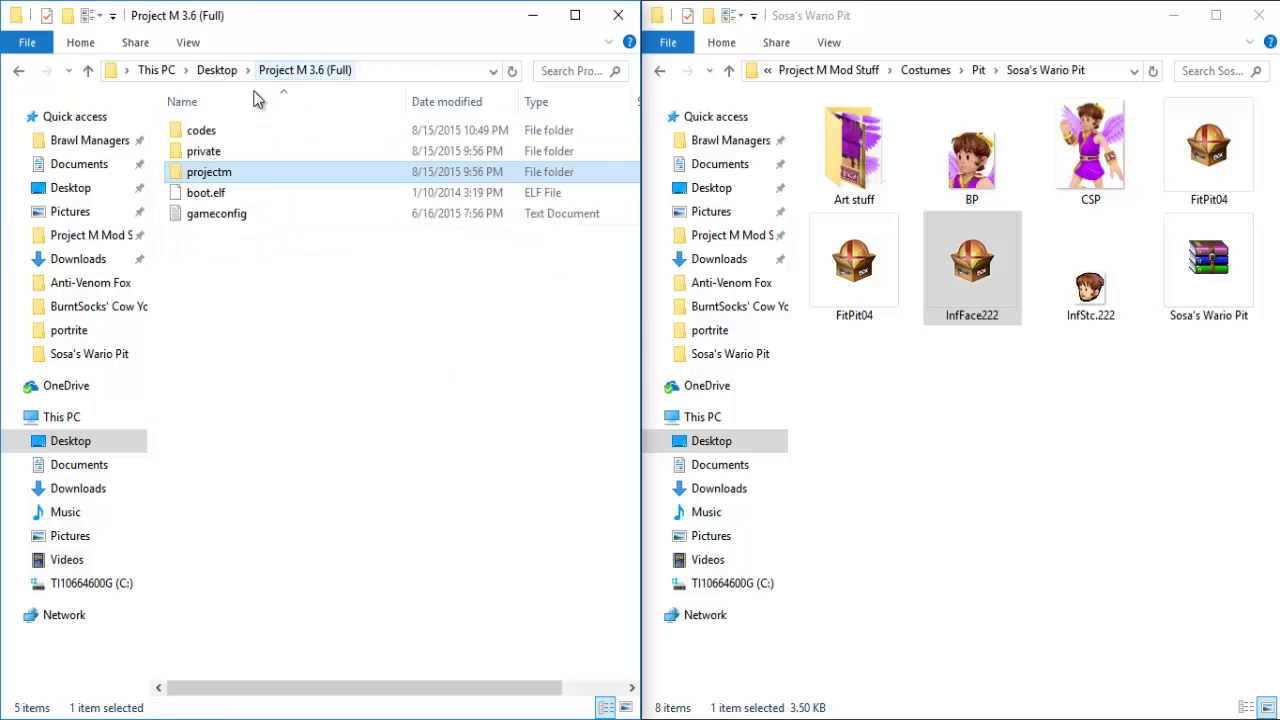
{"action": "double_click", "coordinate": [236, 172]}
{"action": "double_click", "coordinate": [228, 155]}
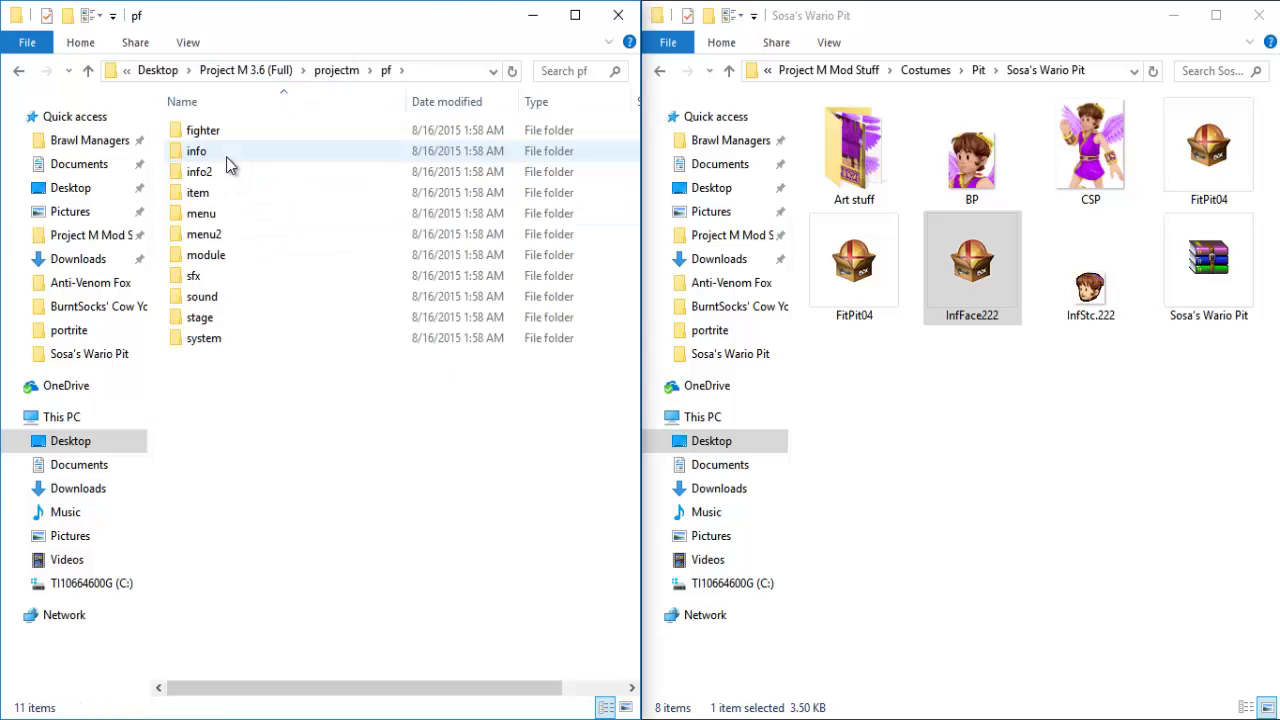
{"action": "double_click", "coordinate": [220, 216]}
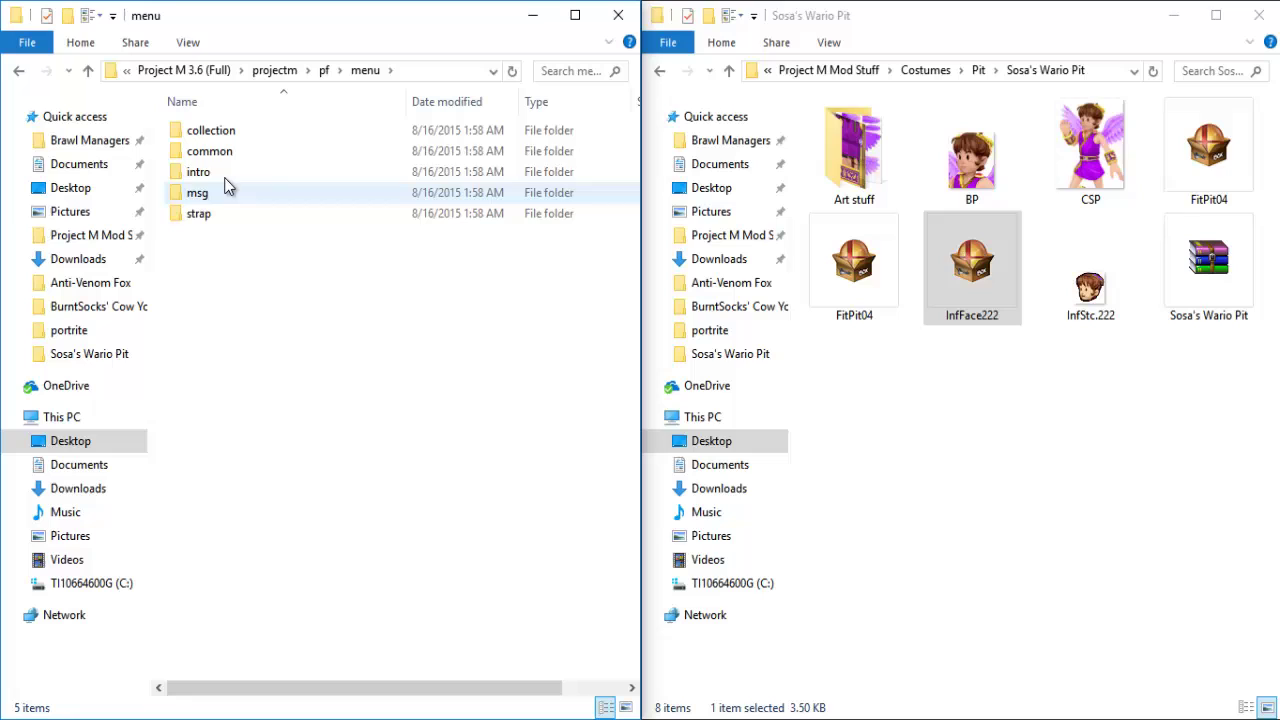
{"action": "double_click", "coordinate": [220, 157]}
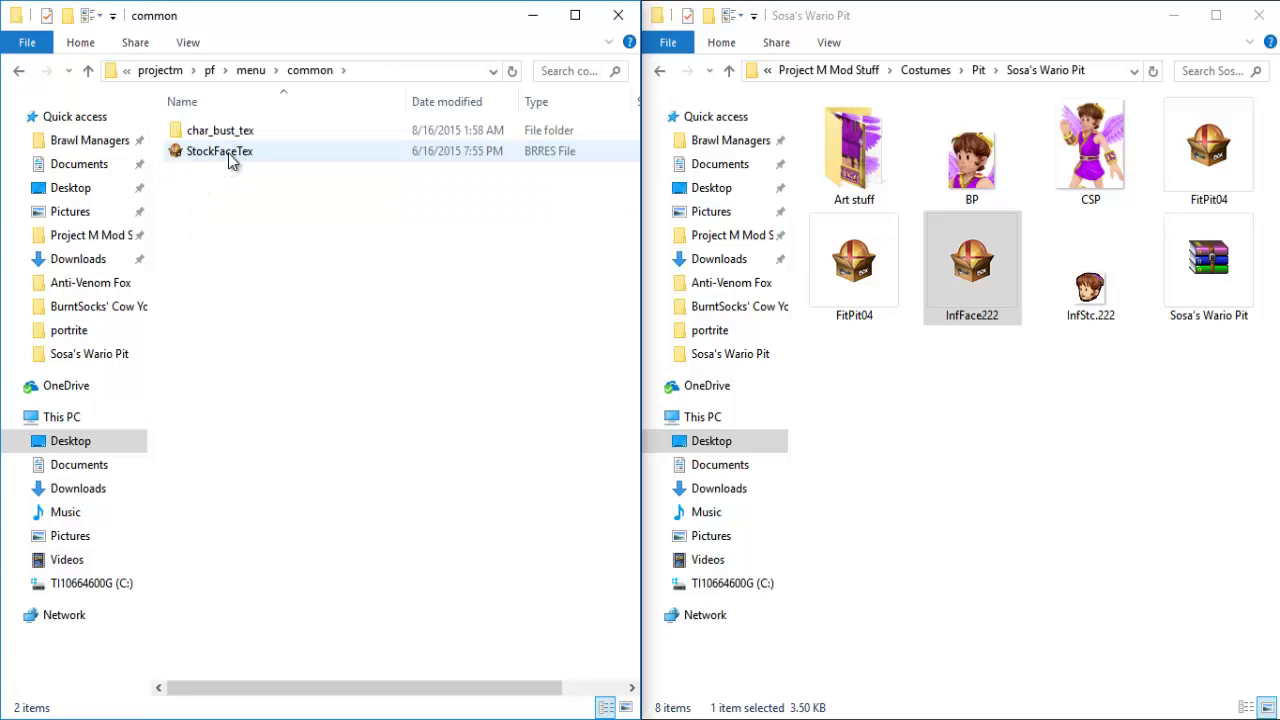
{"action": "left_click", "coordinate": [232, 157]}
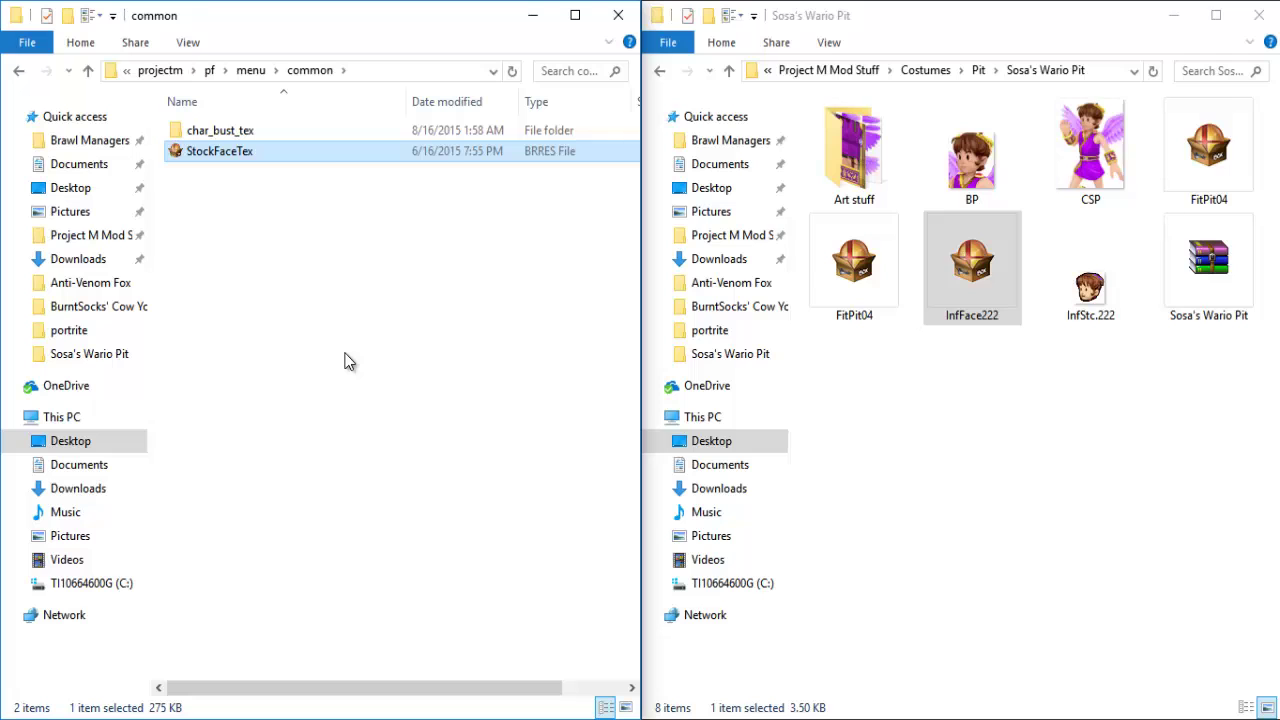
{"action": "key", "text": "Return"}
- View the InfStc.222 stock icon among the textures of StockFaceTex
{"action": "left_click_drag", "start_coordinate": [225, 73], "coordinate": [381, 95]}
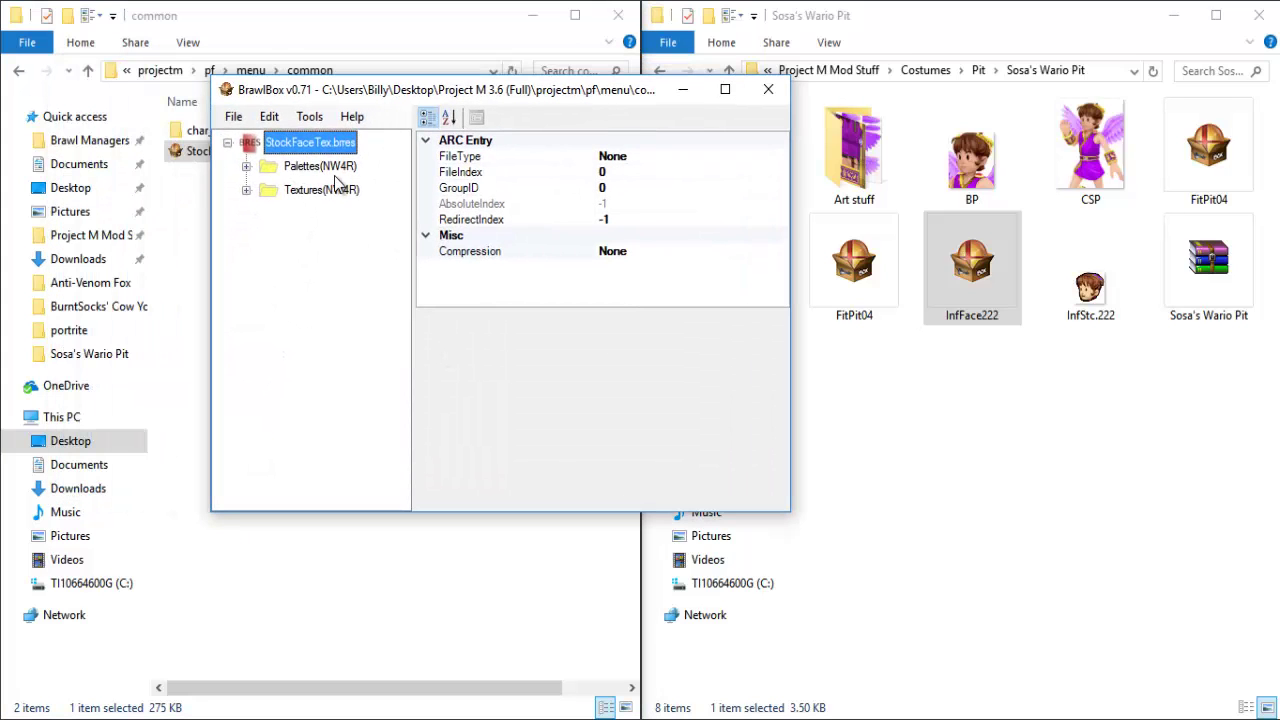
{"action": "double_click", "coordinate": [330, 189]}
{"action": "scroll", "coordinate": [330, 213], "scroll_direction": "down", "scroll_amount": 14}
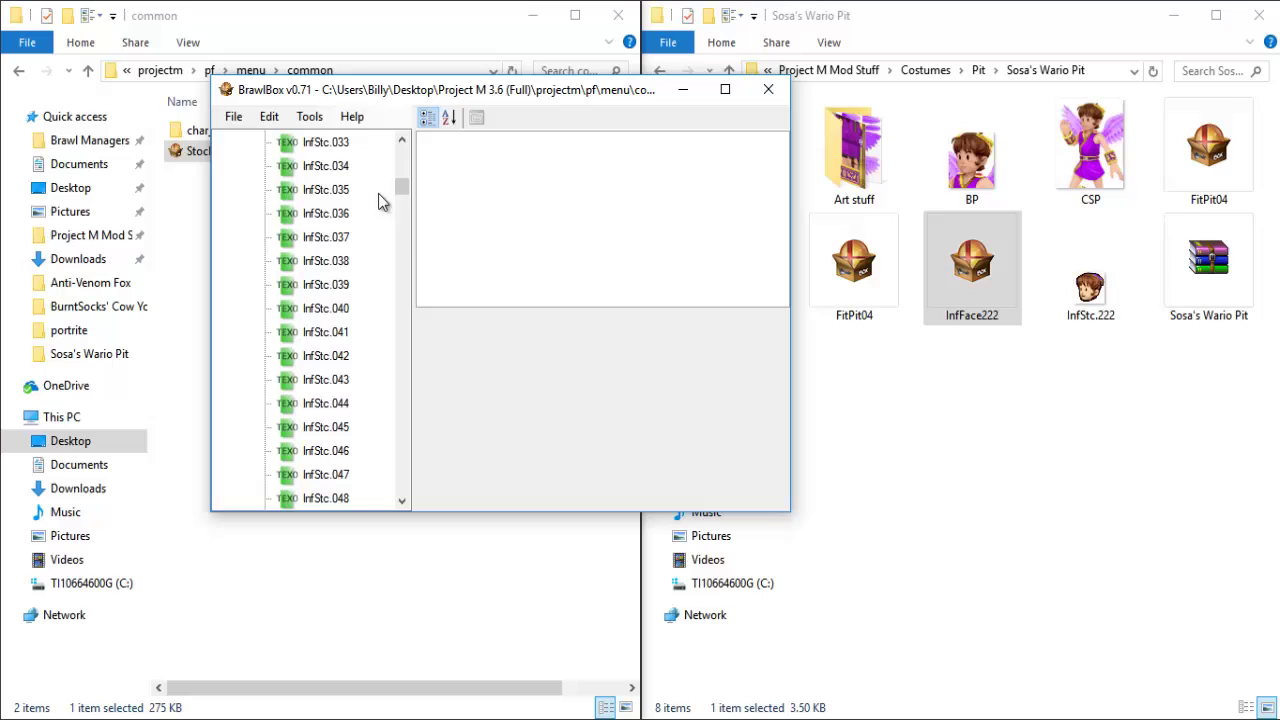
{"action": "left_click_drag", "start_coordinate": [405, 217], "coordinate": [394, 332]}
{"action": "left_click", "coordinate": [325, 237]}
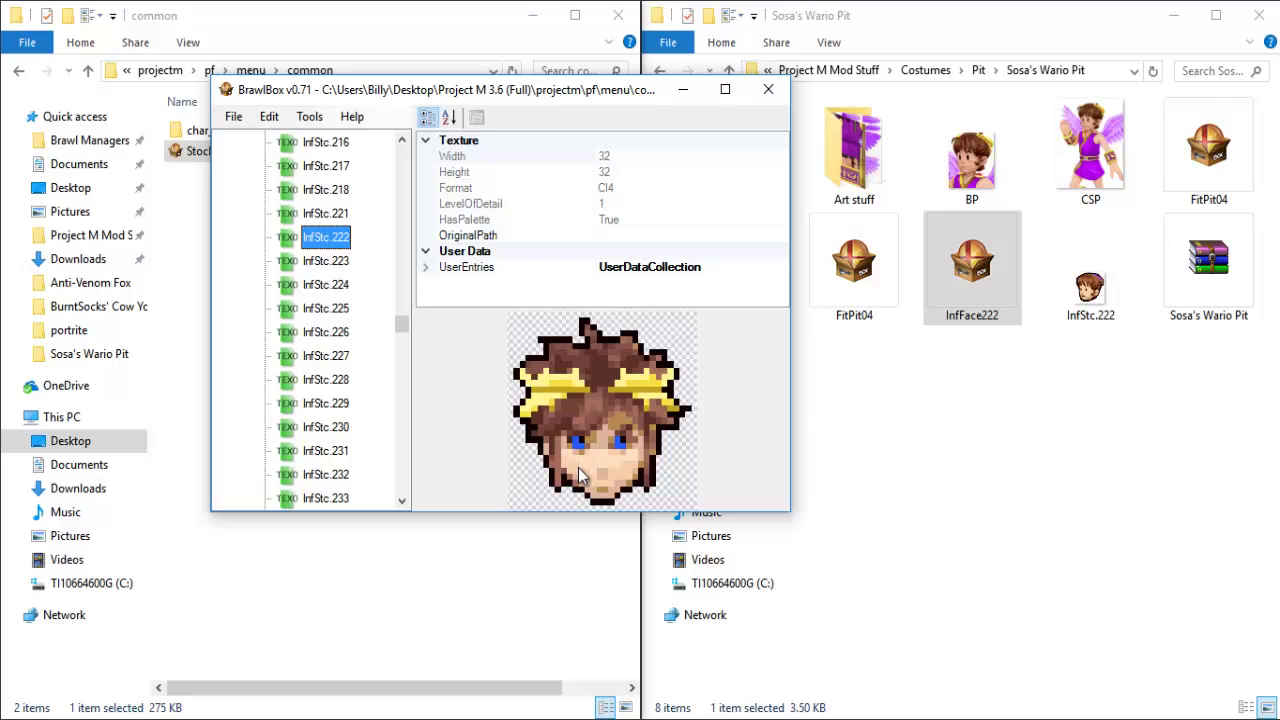
- Try to replace the InfStc.222 texture in StockFaceTex with the InfStc.222 image from the Sosa's Wario Pit folder, and close the file
{"action": "key", "text": "ctrl+r"}
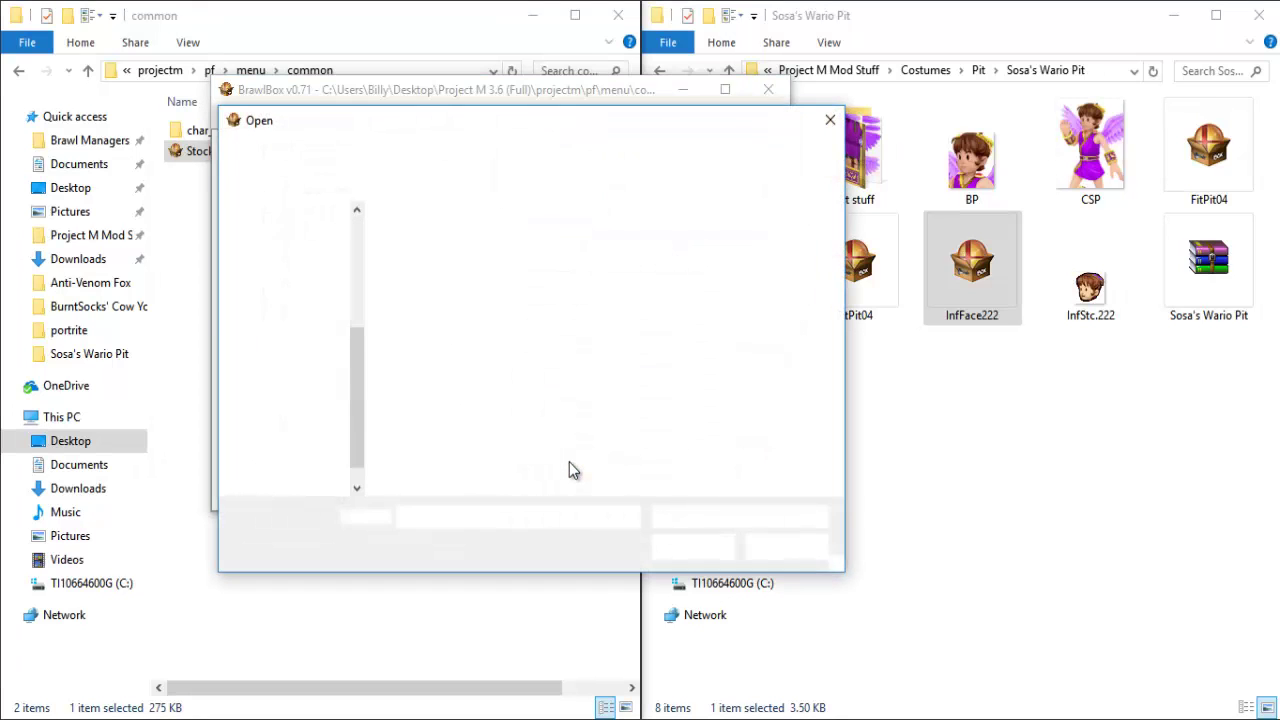
{"action": "double_click", "coordinate": [735, 302]}
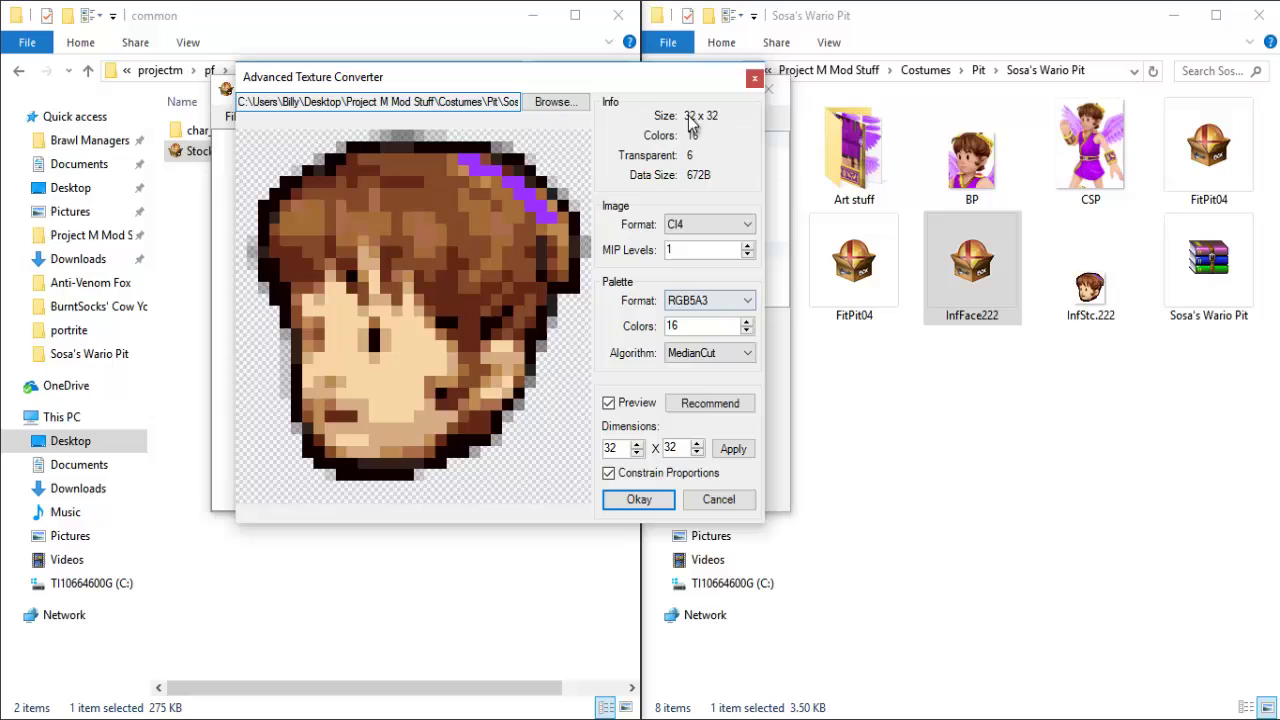
{"action": "left_click", "coordinate": [716, 500]}
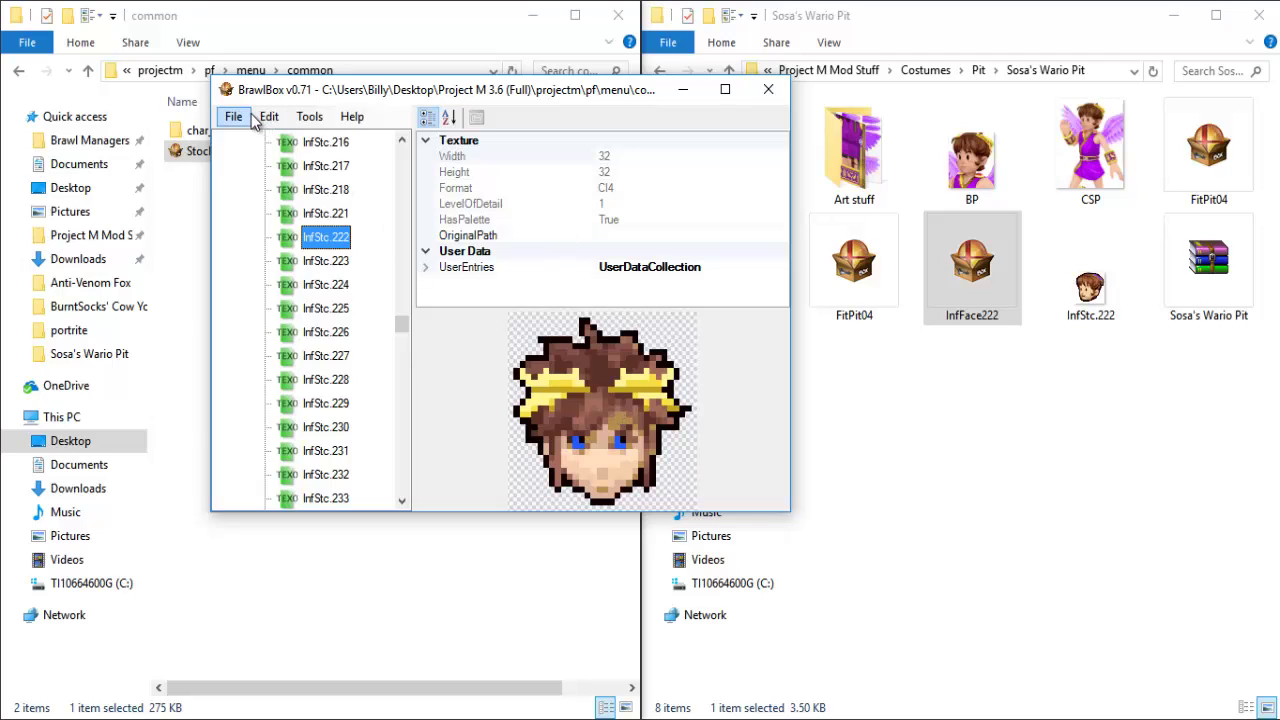
{"action": "left_click_drag", "start_coordinate": [388, 90], "coordinate": [314, 131]}
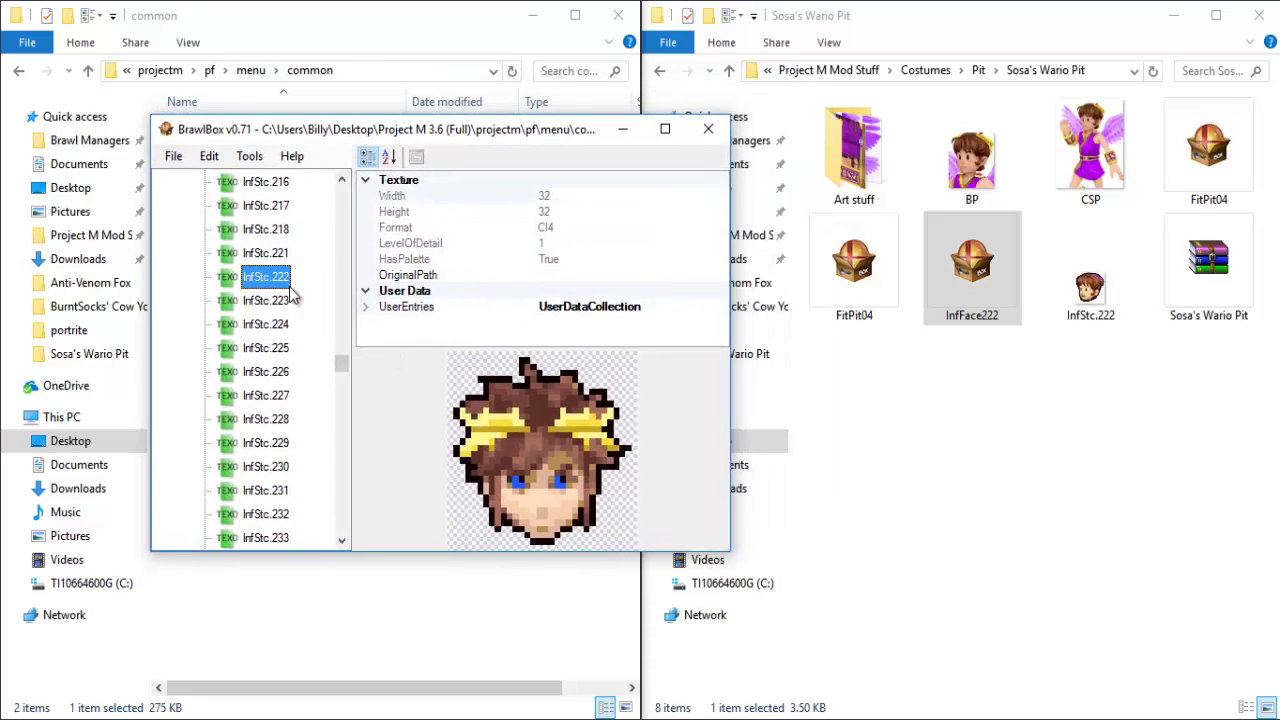
{"action": "left_click", "coordinate": [174, 157]}
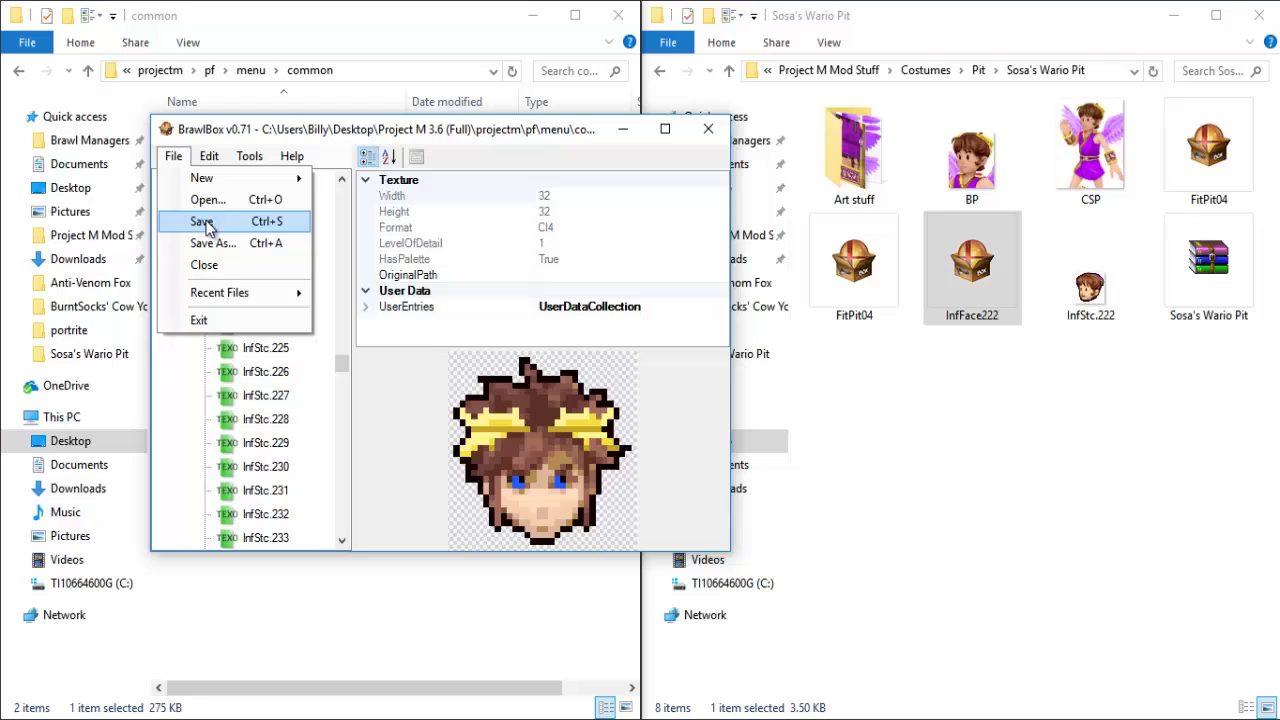
{"action": "left_click", "coordinate": [371, 374]}
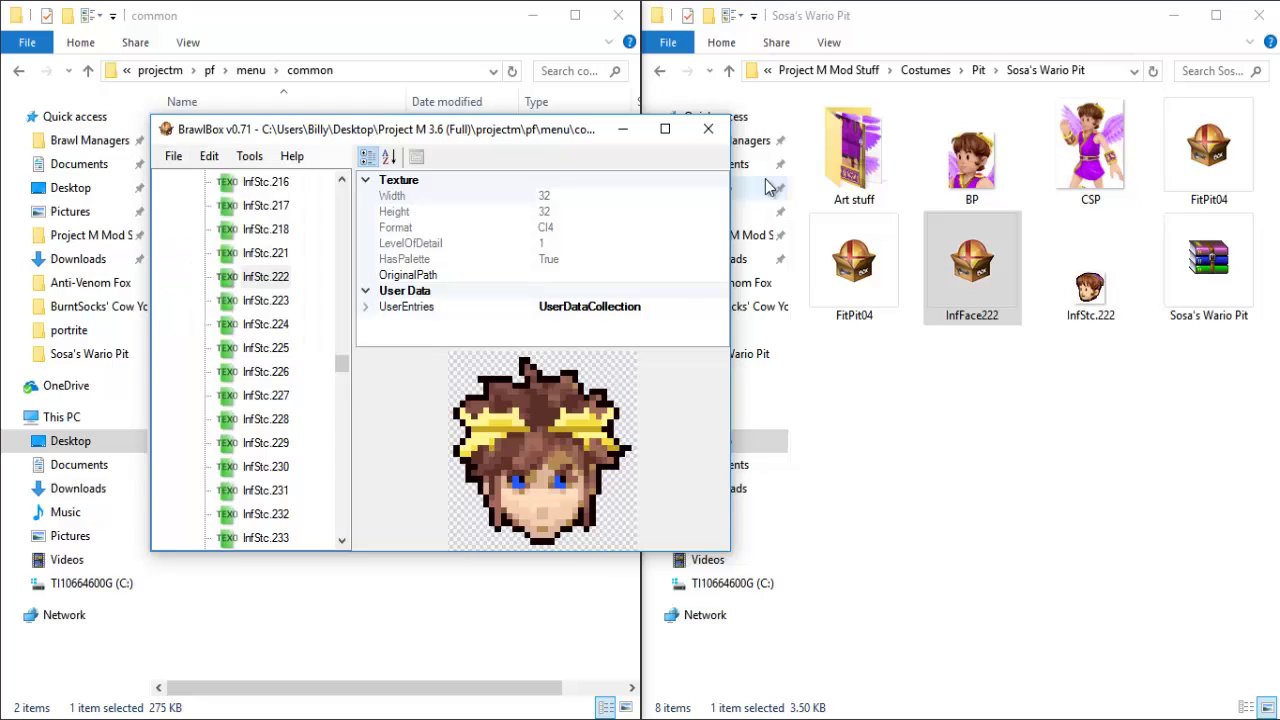
{"action": "left_click", "coordinate": [708, 128]}
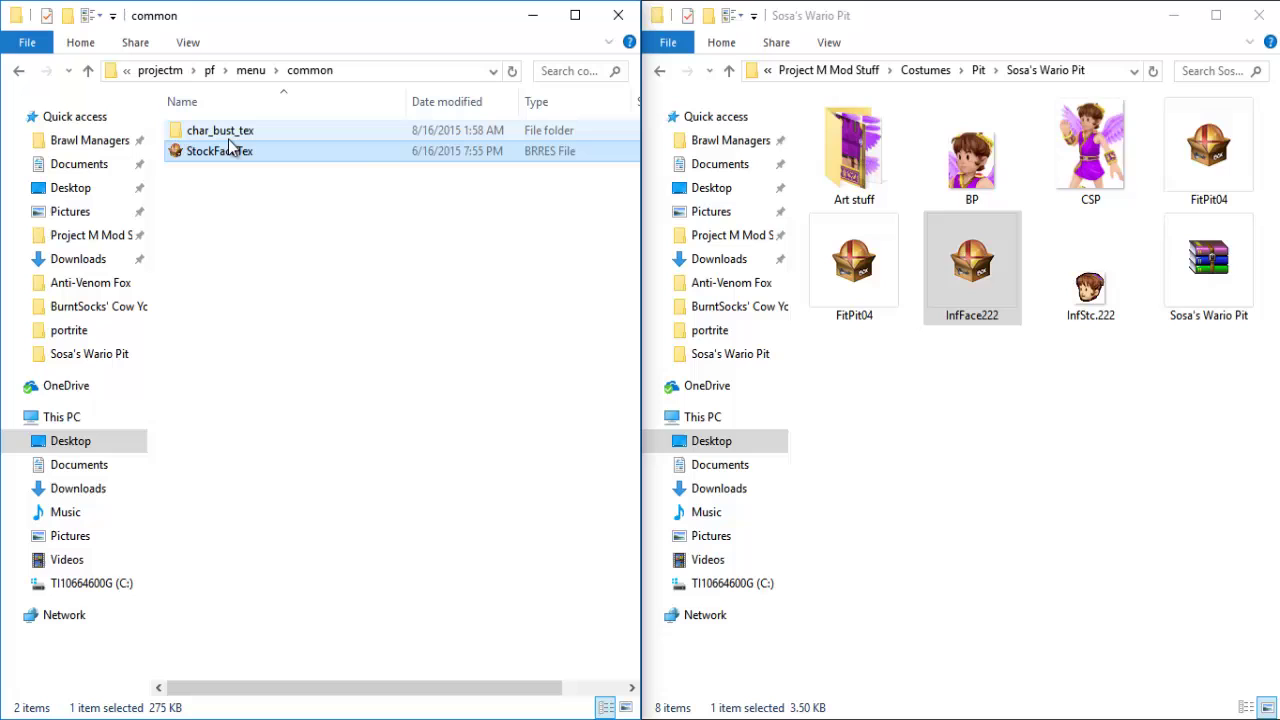
- Open MenSelchrFaceB220 from the char_bust_tex folder in BrawlBox and show its MenSelchrFaceB.221 texture
{"action": "double_click", "coordinate": [232, 131]}
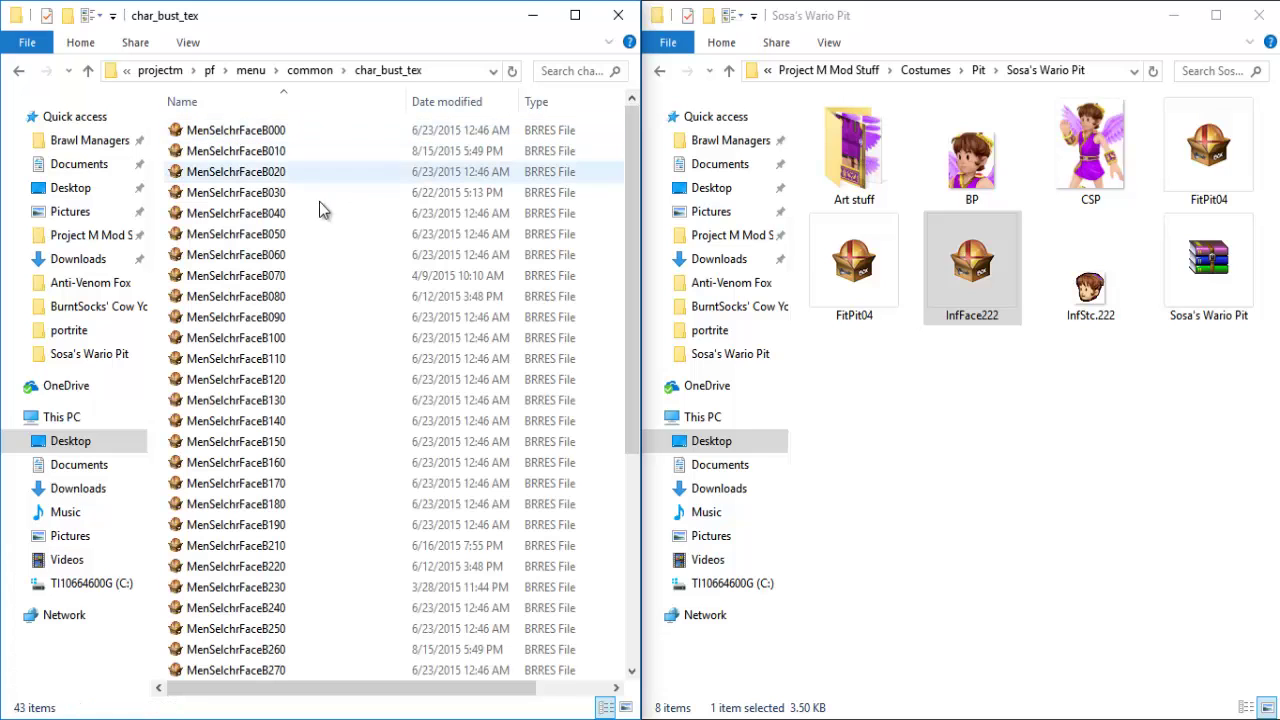
{"action": "scroll", "coordinate": [342, 262], "scroll_direction": "down", "scroll_amount": 3}
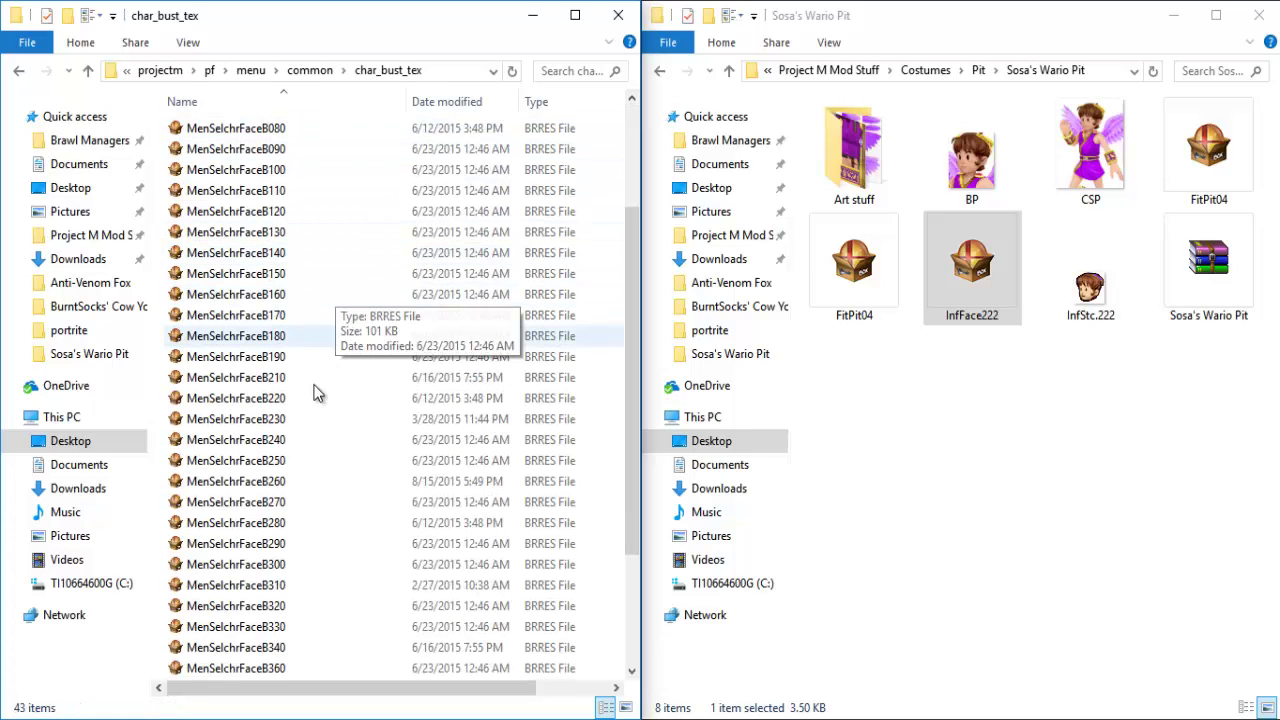
{"action": "left_click", "coordinate": [297, 397]}
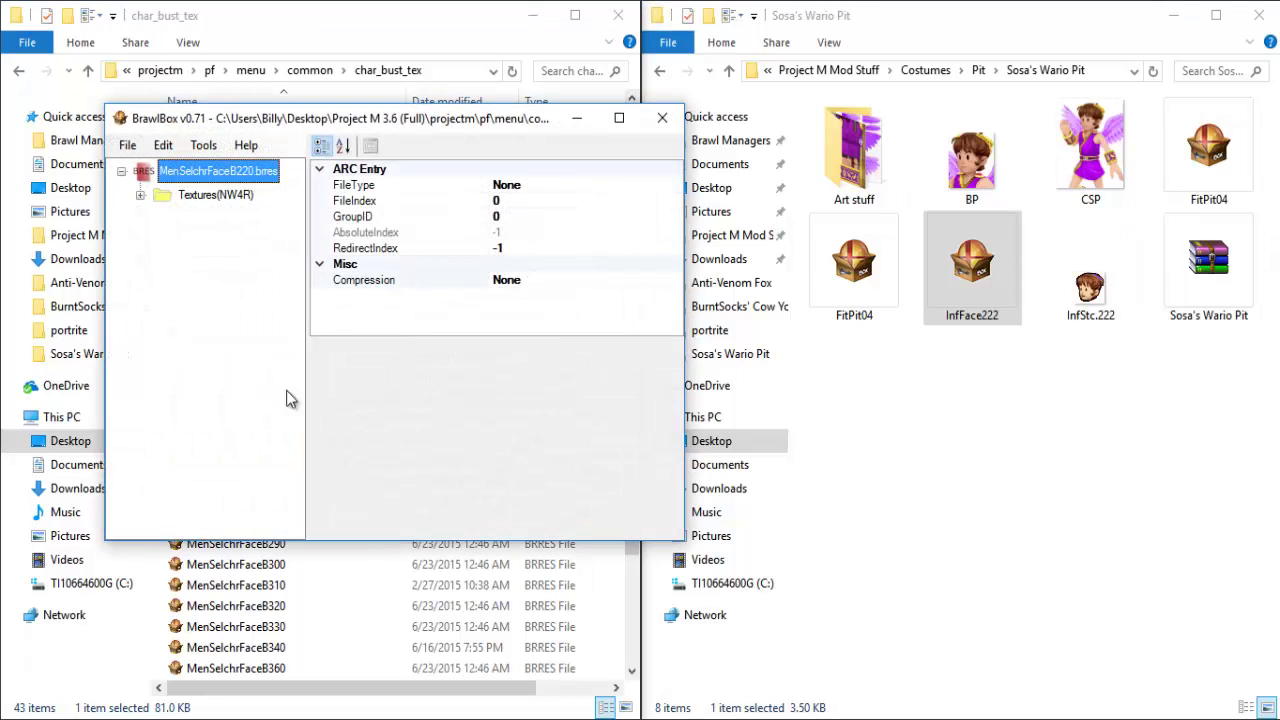
{"action": "double_click", "coordinate": [222, 197]}
{"action": "left_click", "coordinate": [230, 218]}
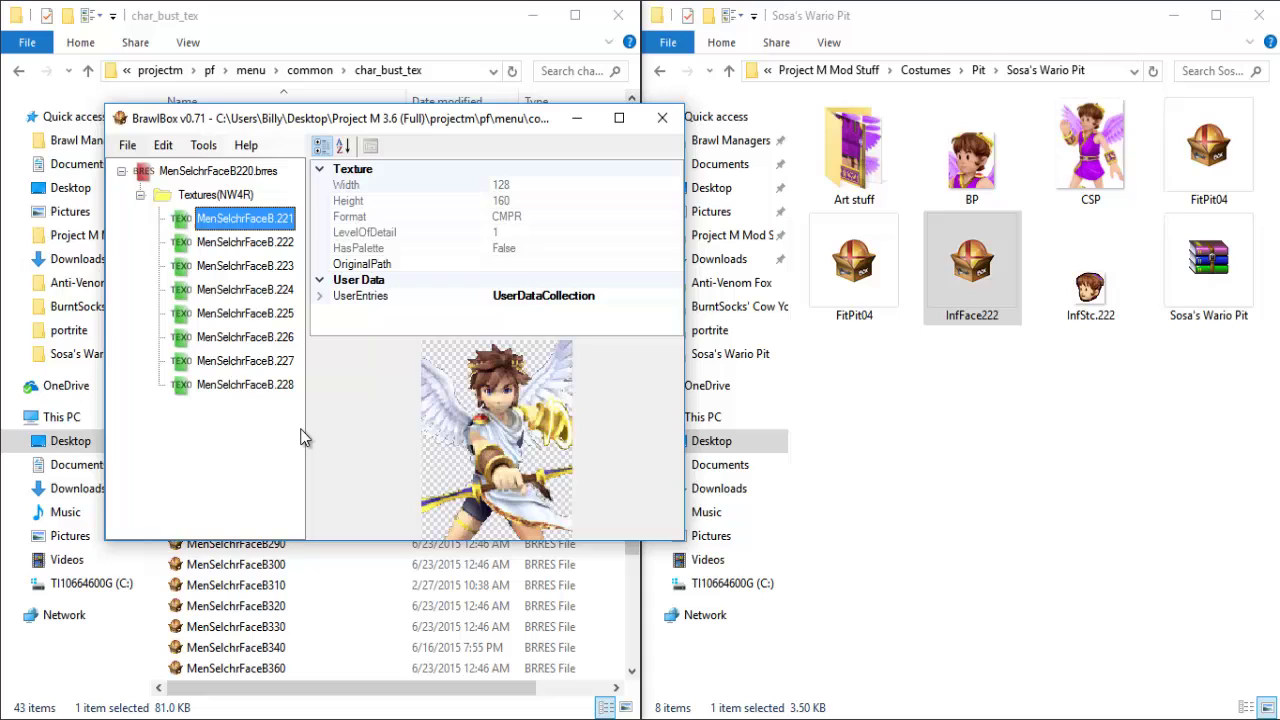
- Look through Pit's character select portraits up to MenSelchrFaceB.228 and return to MenSelchrFaceB.222
{"action": "key", "text": "Down"}
{"action": "key", "text": "Down"}
{"action": "key", "text": "Down"}
{"action": "key", "text": "Down"}
{"action": "key", "text": "Down"}
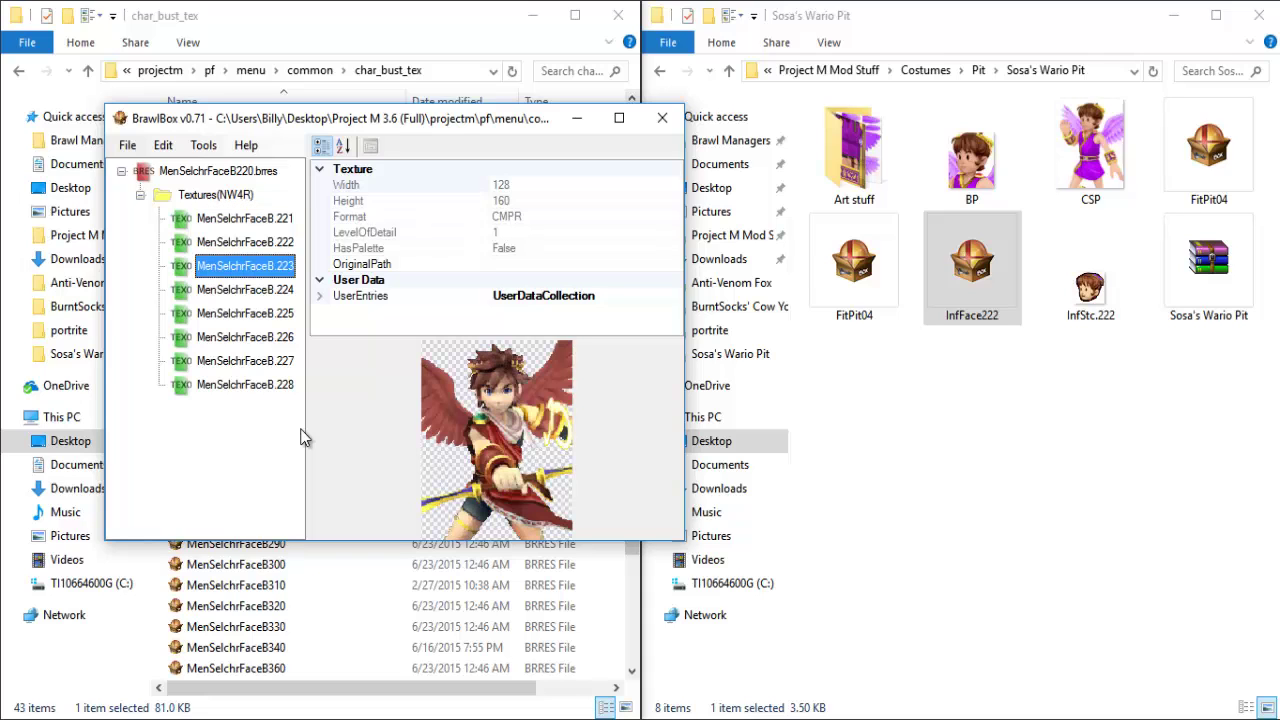
{"action": "key", "text": "Down"}
{"action": "key", "text": "Down"}
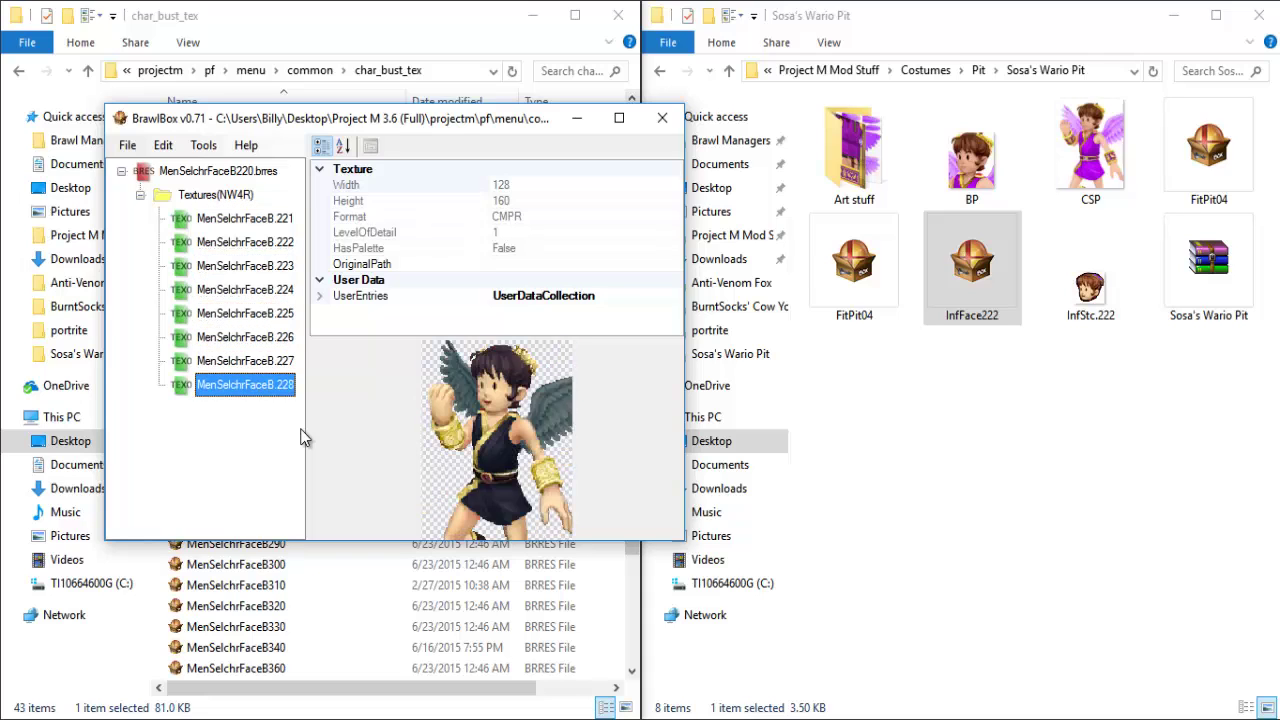
{"action": "key", "text": "Up"}
{"action": "key", "text": "Up"}
{"action": "key", "text": "Up"}
{"action": "key", "text": "Up"}
{"action": "key", "text": "Up"}
{"action": "key", "text": "Up"}
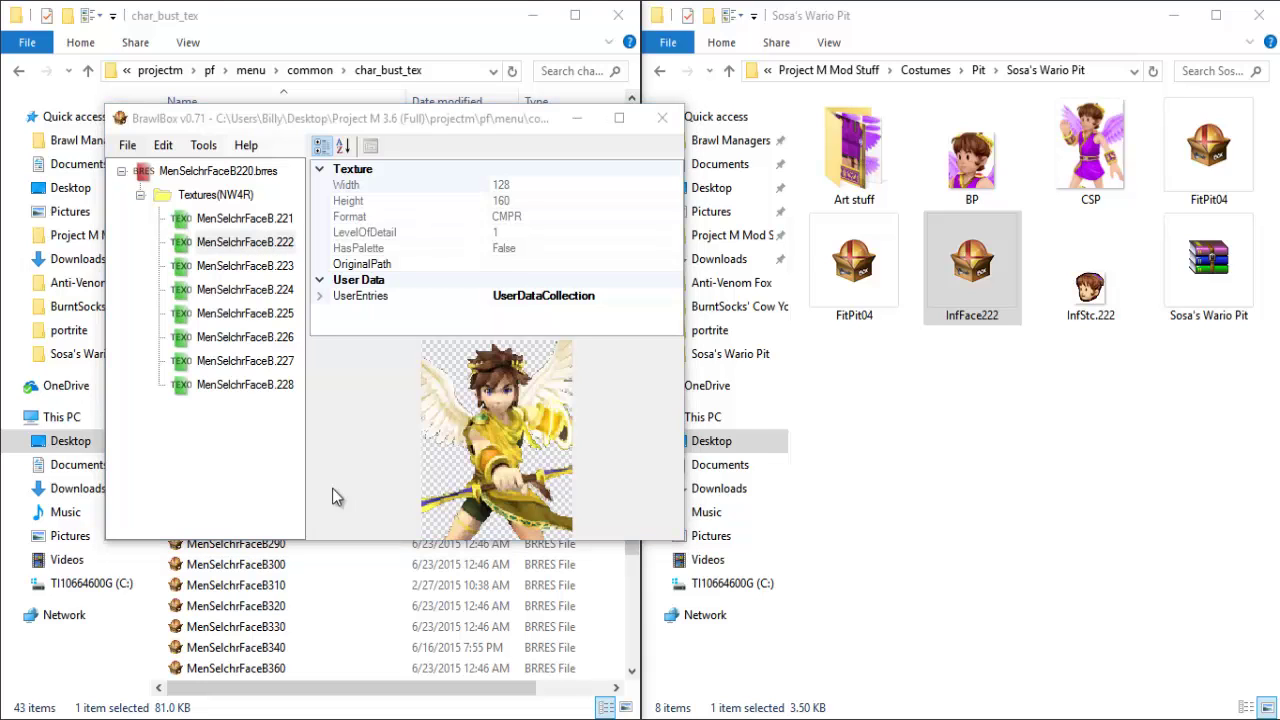
- Try to replace the MenSelchrFaceB.222 texture with the CSP image from the Sosa's Wario Pit folder, and close MenSelchrFaceB220
{"action": "double_click", "coordinate": [565, 350]}
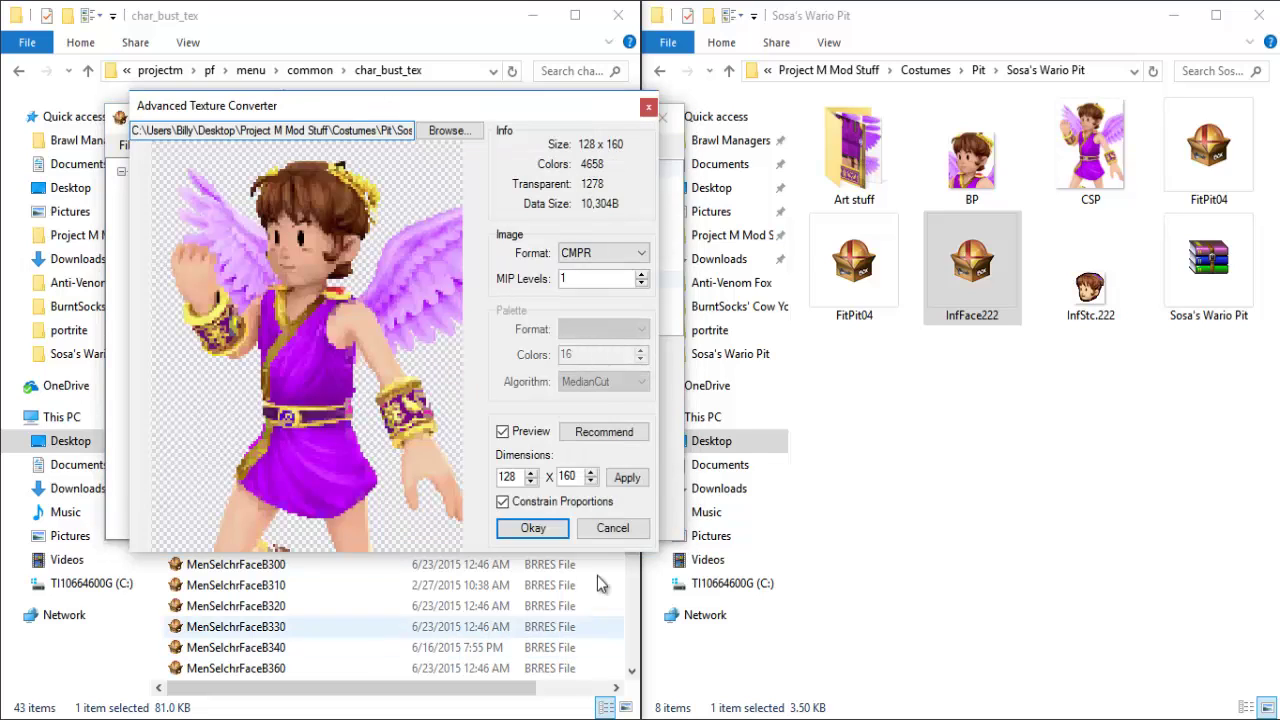
{"action": "left_click", "coordinate": [613, 528]}
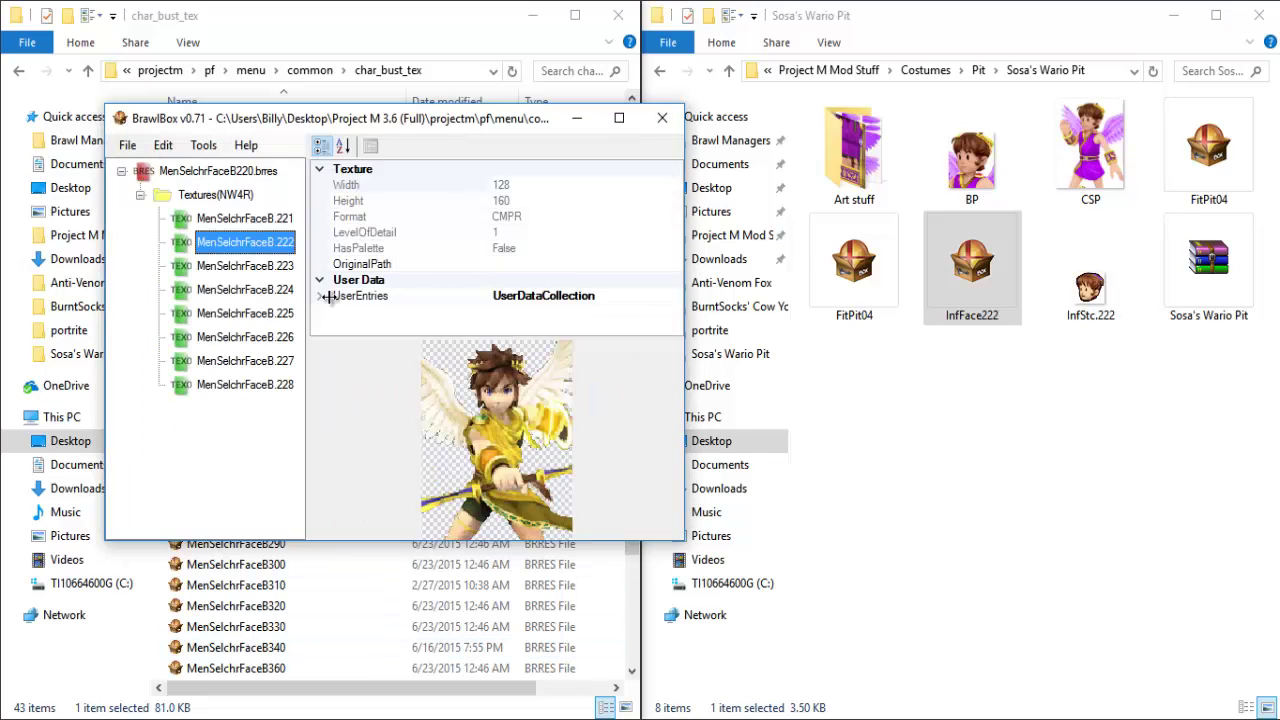
{"action": "left_click", "coordinate": [127, 145]}
{"action": "left_click", "coordinate": [170, 209]}
{"action": "left_click", "coordinate": [677, 108]}
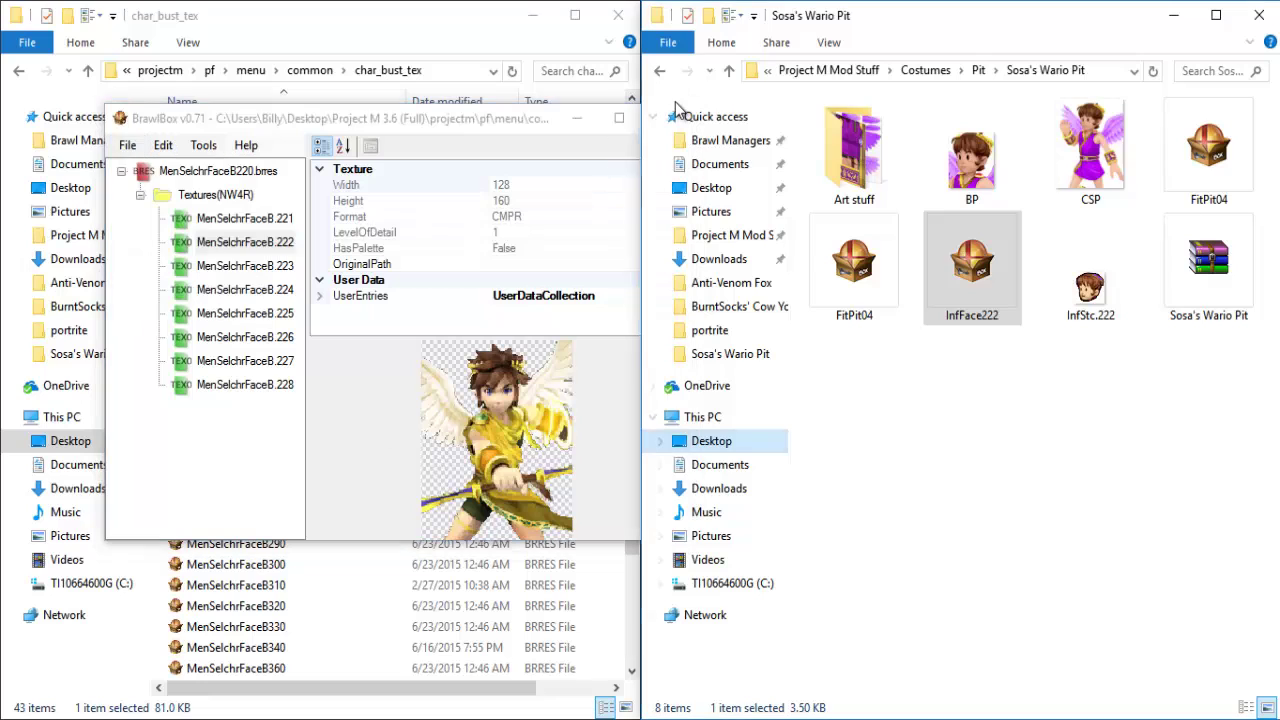
{"action": "left_click", "coordinate": [560, 118]}
{"action": "left_click", "coordinate": [663, 118]}
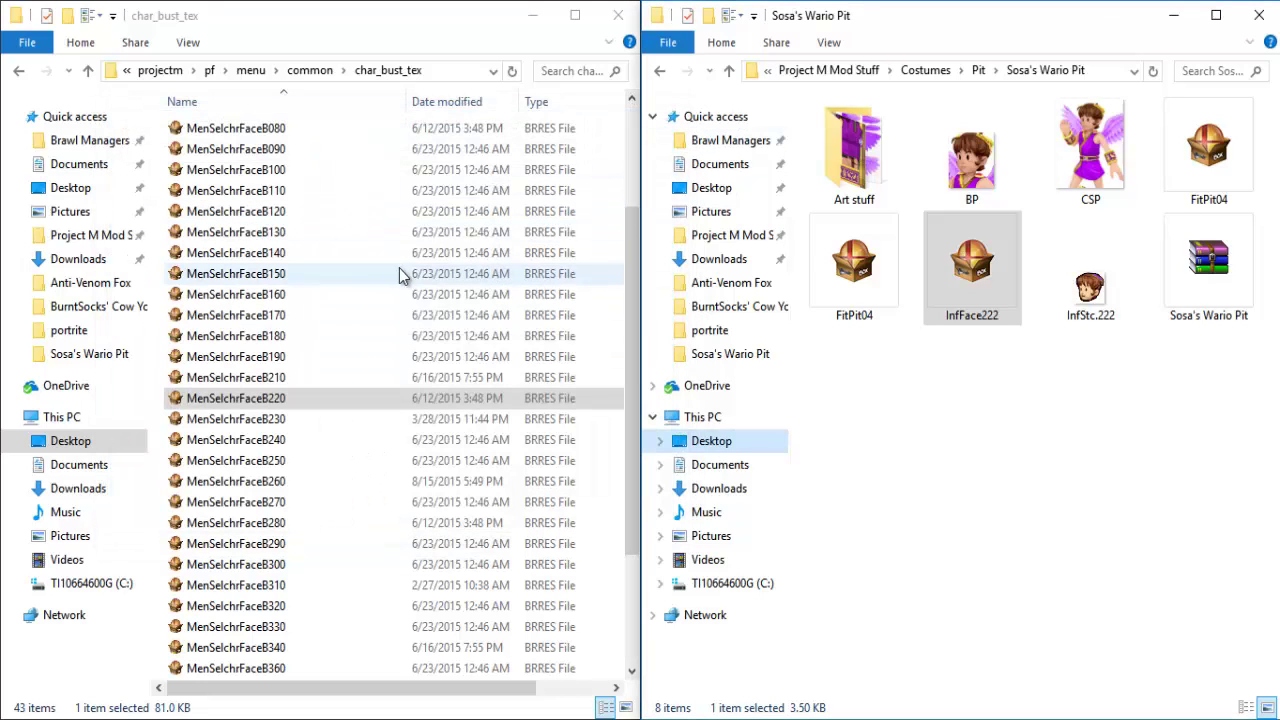
- Open sc_selcharacter from Project M 3.6's projectm/pf/menu2 folder in BrawlBox
{"action": "left_click", "coordinate": [158, 72]}
{"action": "left_click", "coordinate": [320, 72]}
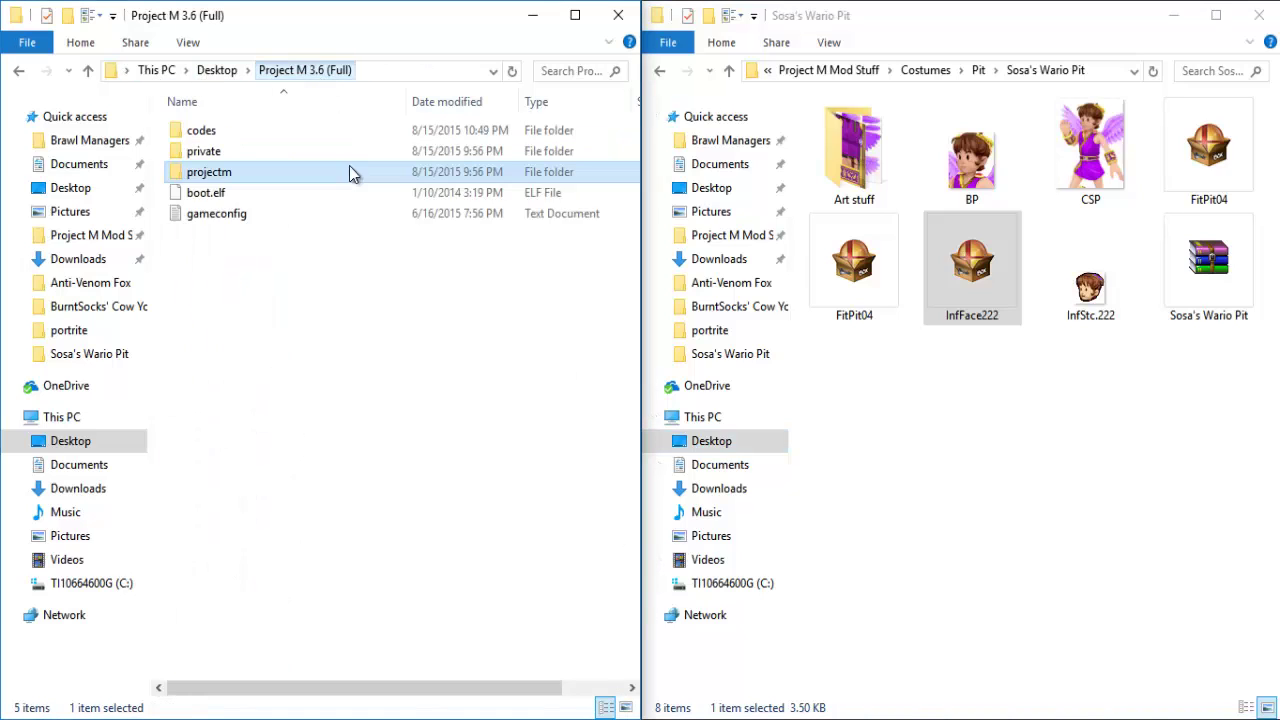
{"action": "double_click", "coordinate": [240, 177]}
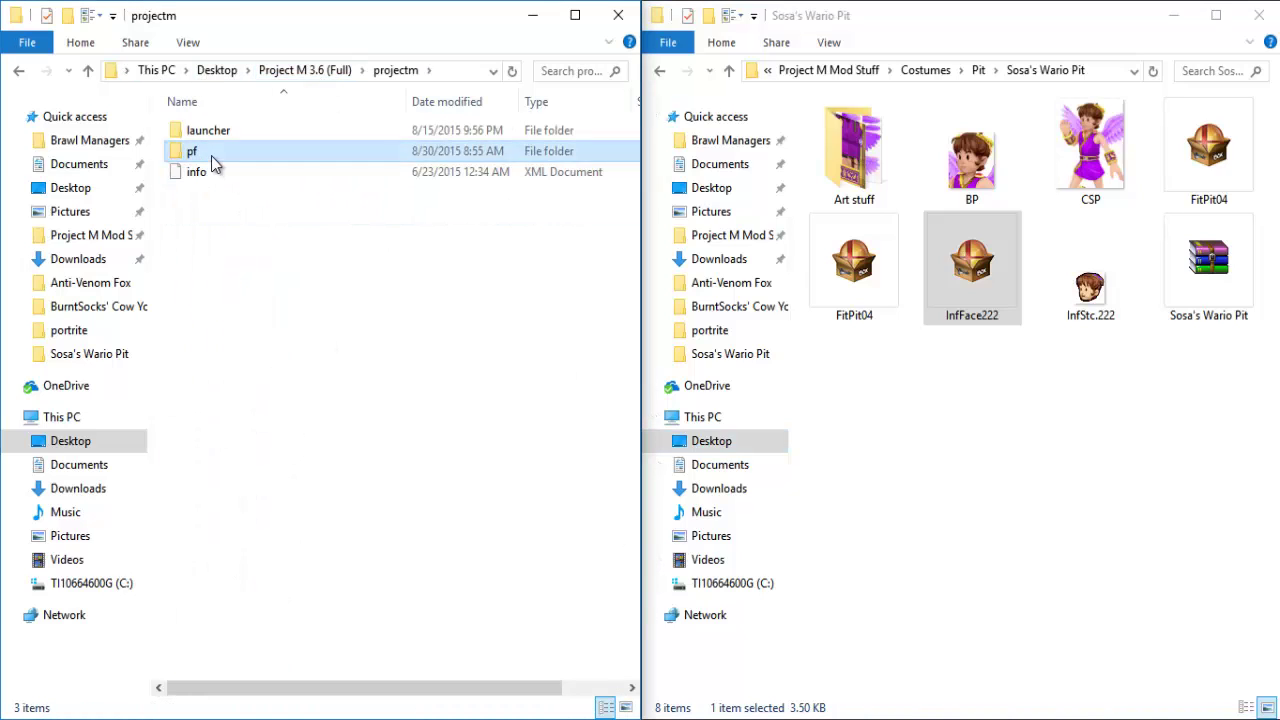
{"action": "double_click", "coordinate": [213, 163]}
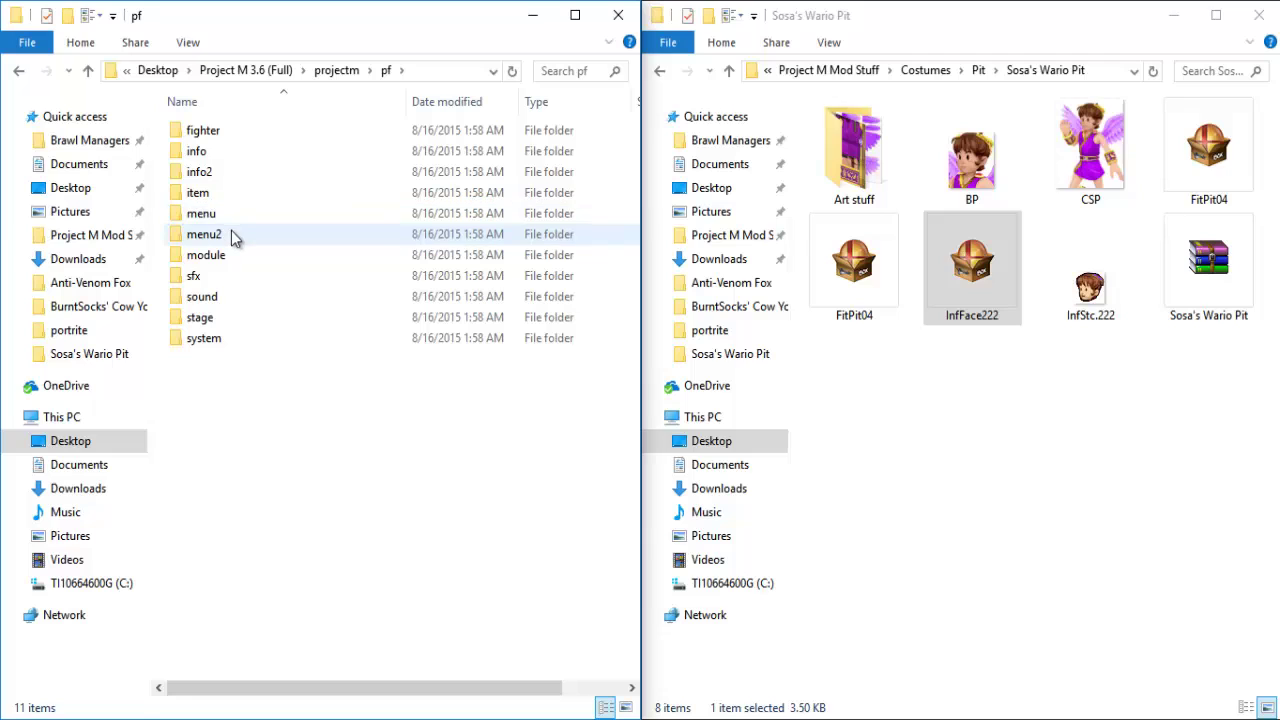
{"action": "double_click", "coordinate": [231, 232]}
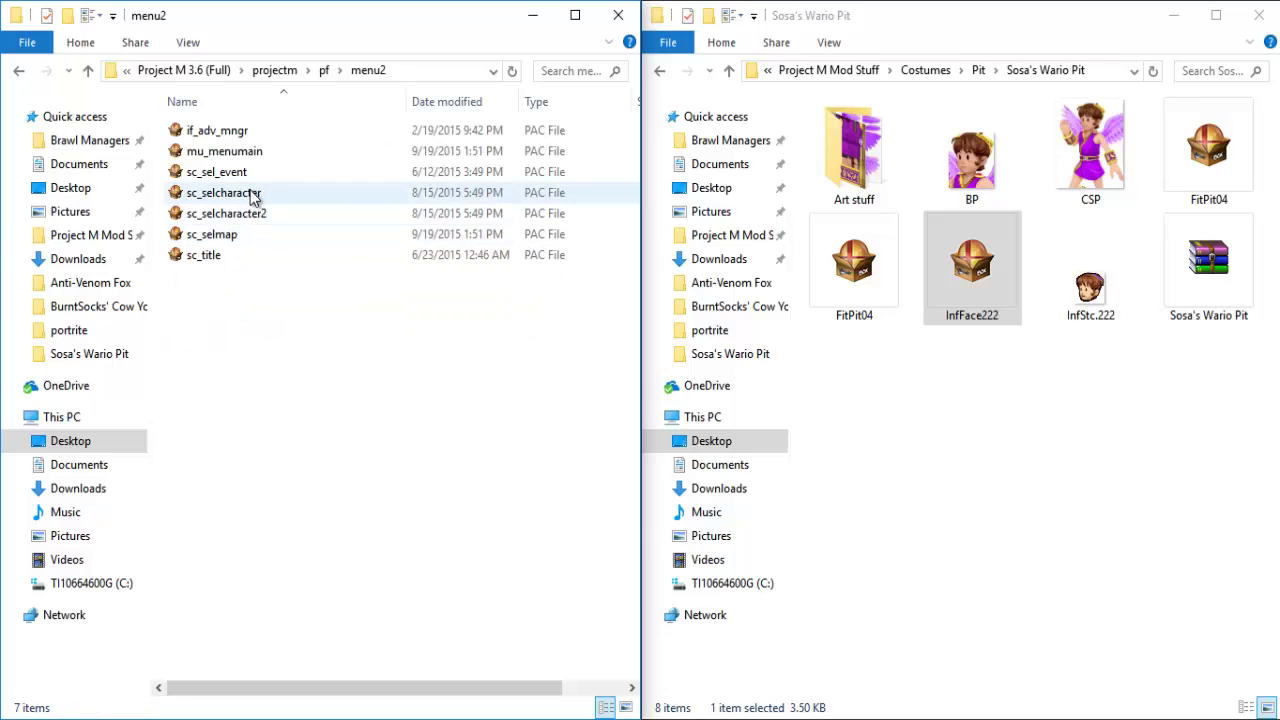
{"action": "double_click", "coordinate": [253, 195]}
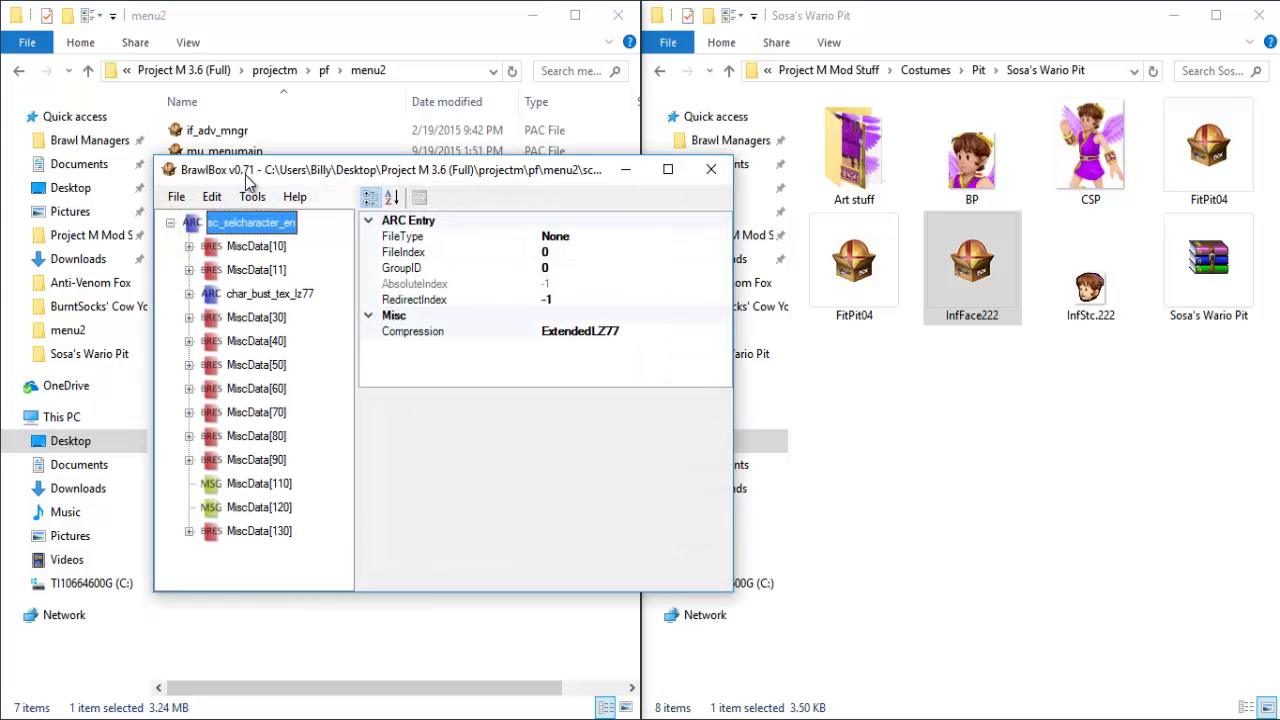
- View the MenSelchrFaceB.222 portrait among the MiscData[22] textures of char_bust_tex_lz77 in sc_selcharacter
{"action": "left_click_drag", "start_coordinate": [365, 175], "coordinate": [403, 167]}
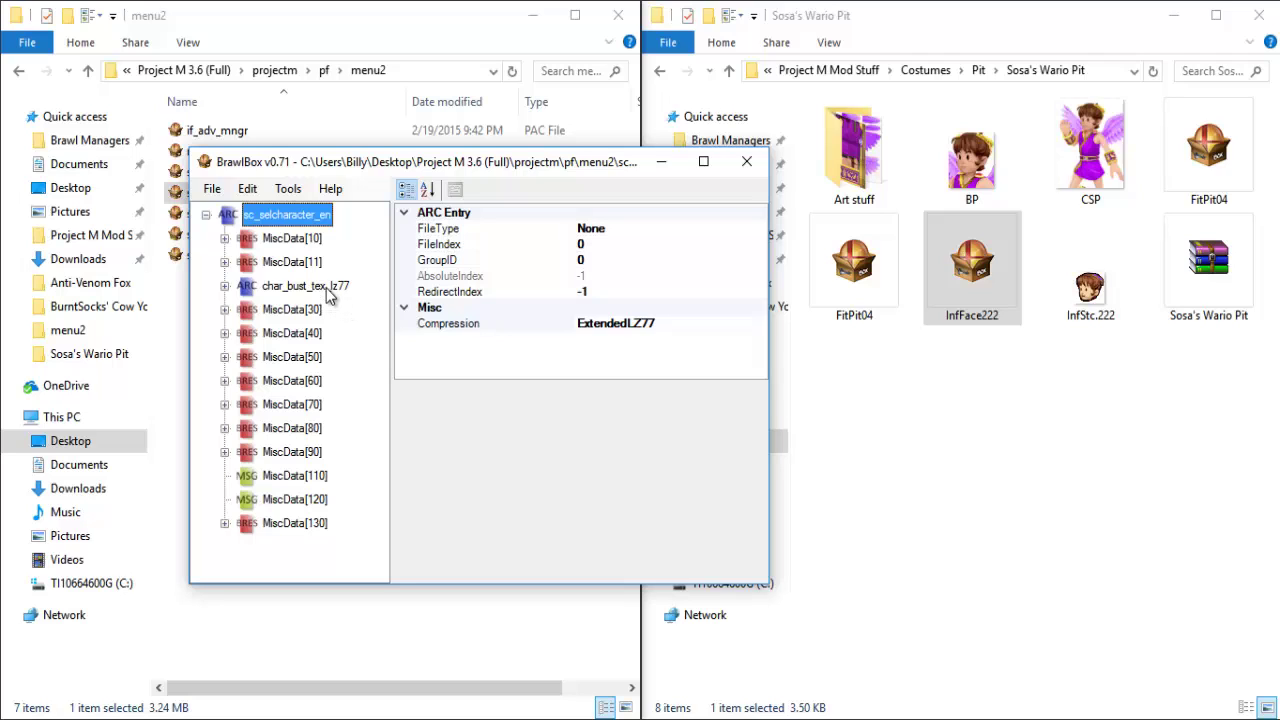
{"action": "double_click", "coordinate": [326, 290]}
{"action": "scroll", "coordinate": [326, 290], "scroll_direction": "down", "scroll_amount": 6}
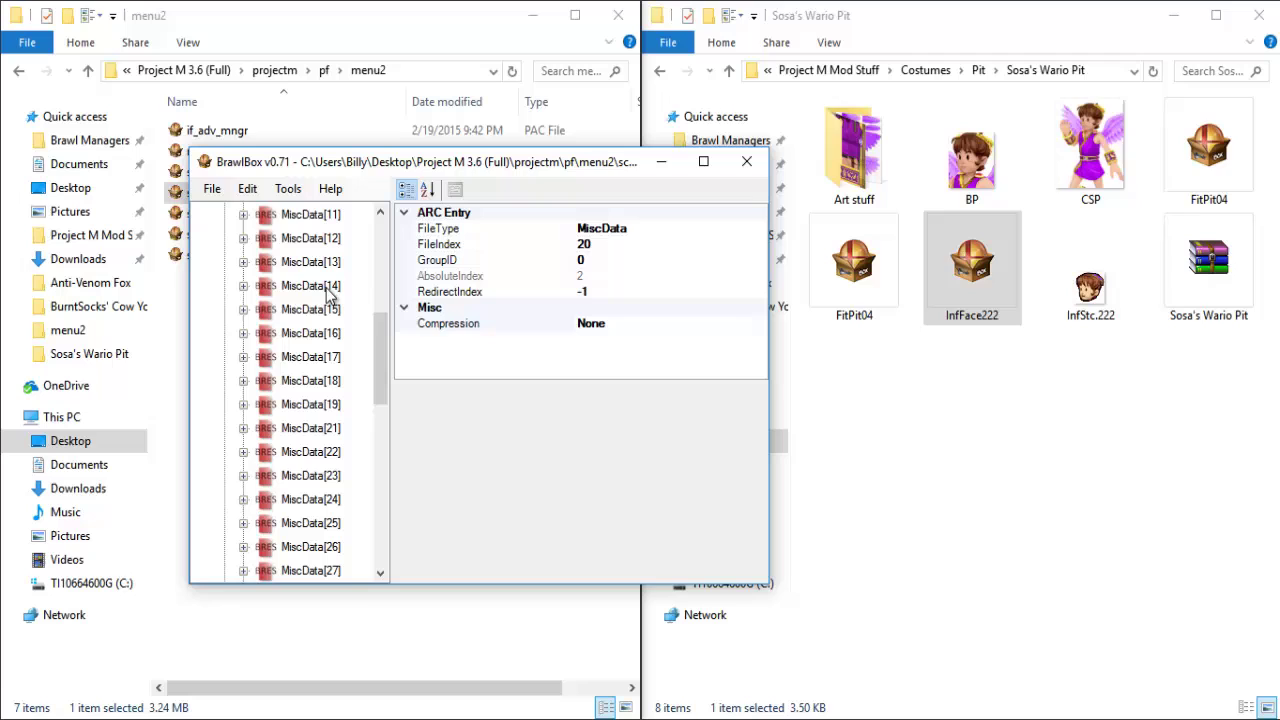
{"action": "double_click", "coordinate": [324, 381]}
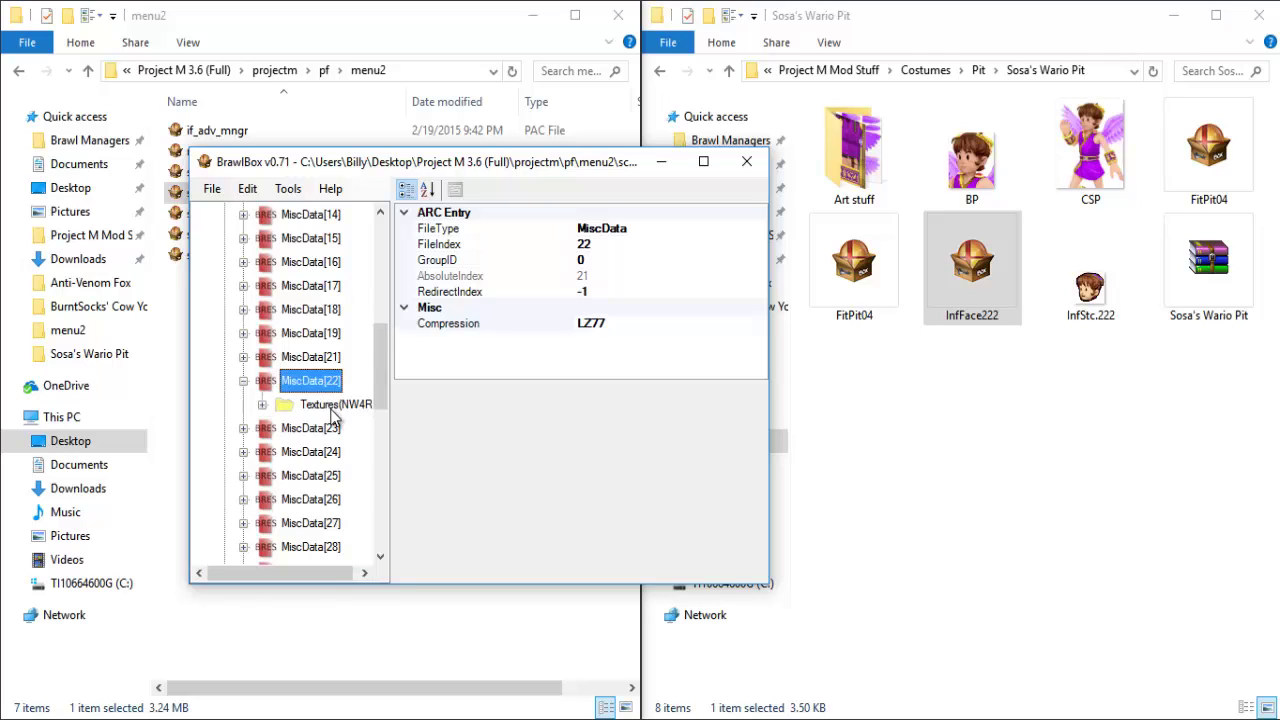
{"action": "double_click", "coordinate": [328, 404]}
{"action": "left_click_drag", "start_coordinate": [314, 573], "coordinate": [344, 573]}
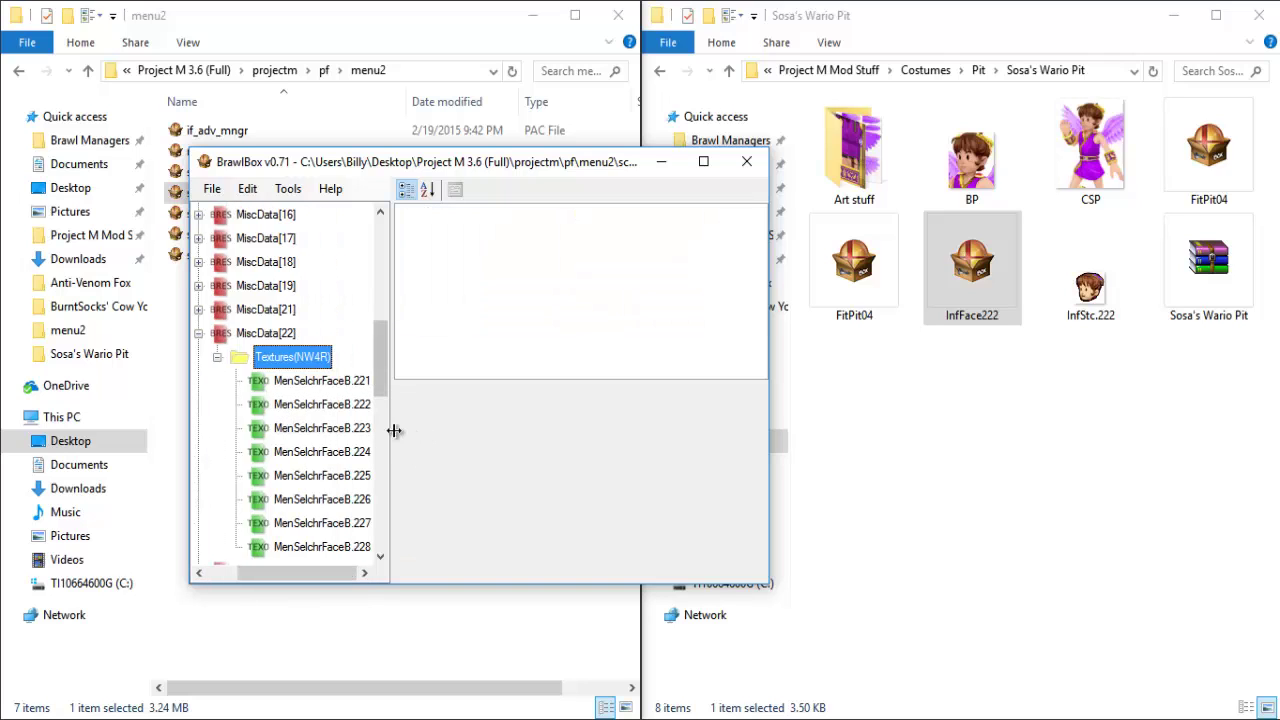
{"action": "left_click_drag", "start_coordinate": [393, 429], "coordinate": [435, 436]}
{"action": "scroll", "coordinate": [340, 392], "scroll_direction": "down", "scroll_amount": 1}
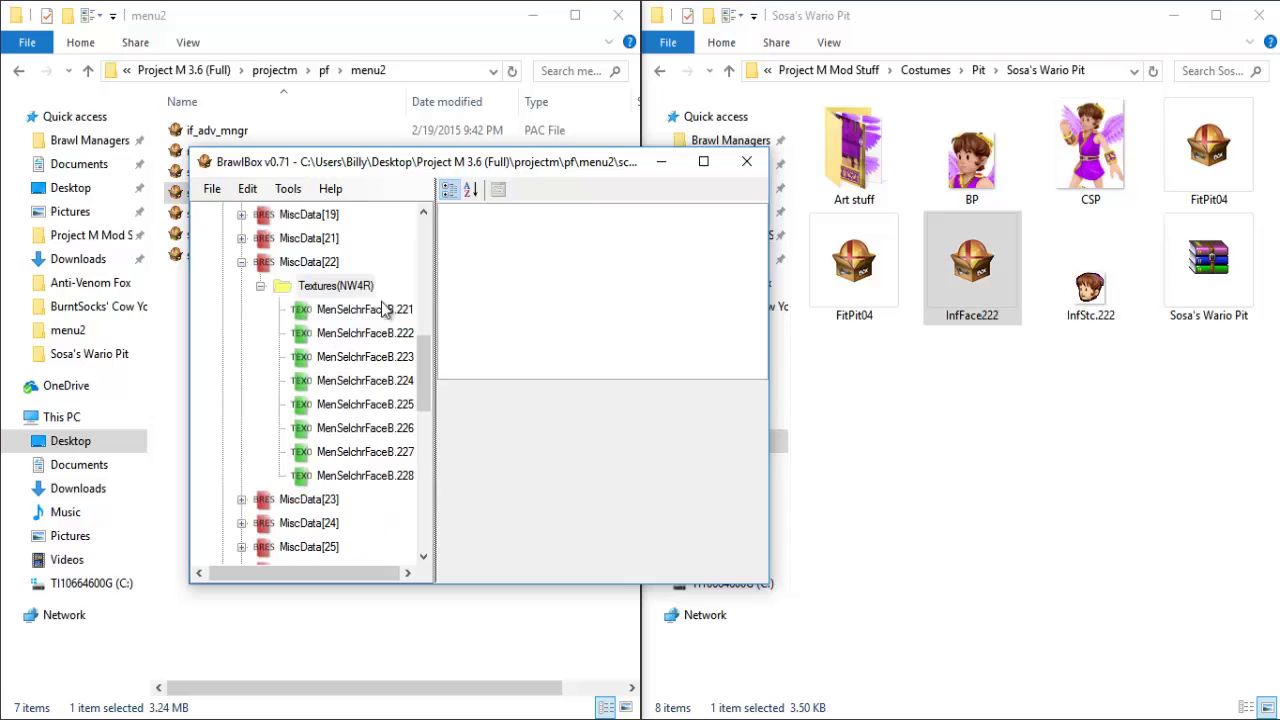
{"action": "left_click", "coordinate": [380, 287]}
{"action": "left_click", "coordinate": [380, 312]}
{"action": "left_click", "coordinate": [378, 335]}
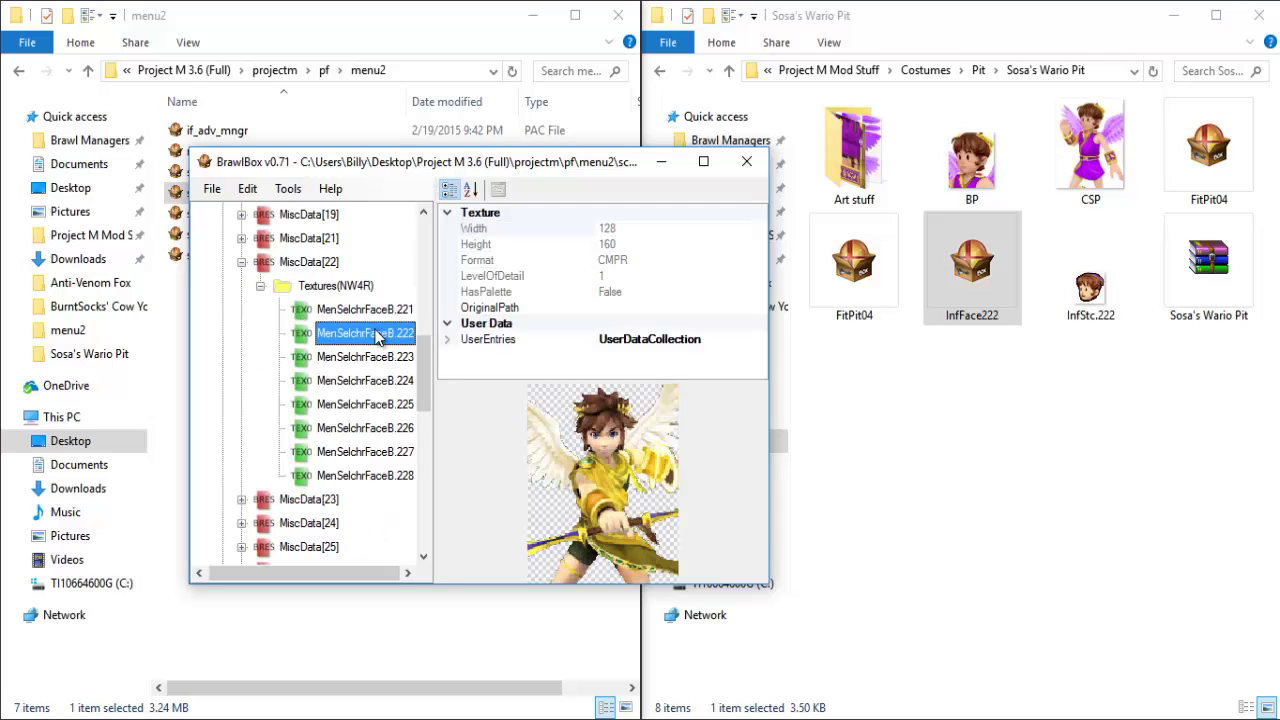
- Try to replace the MenSelchrFaceB.222 portrait with the CSP image from the Sosa's Wario Pit folder, and close sc_selcharacter
{"action": "double_click", "coordinate": [379, 337]}
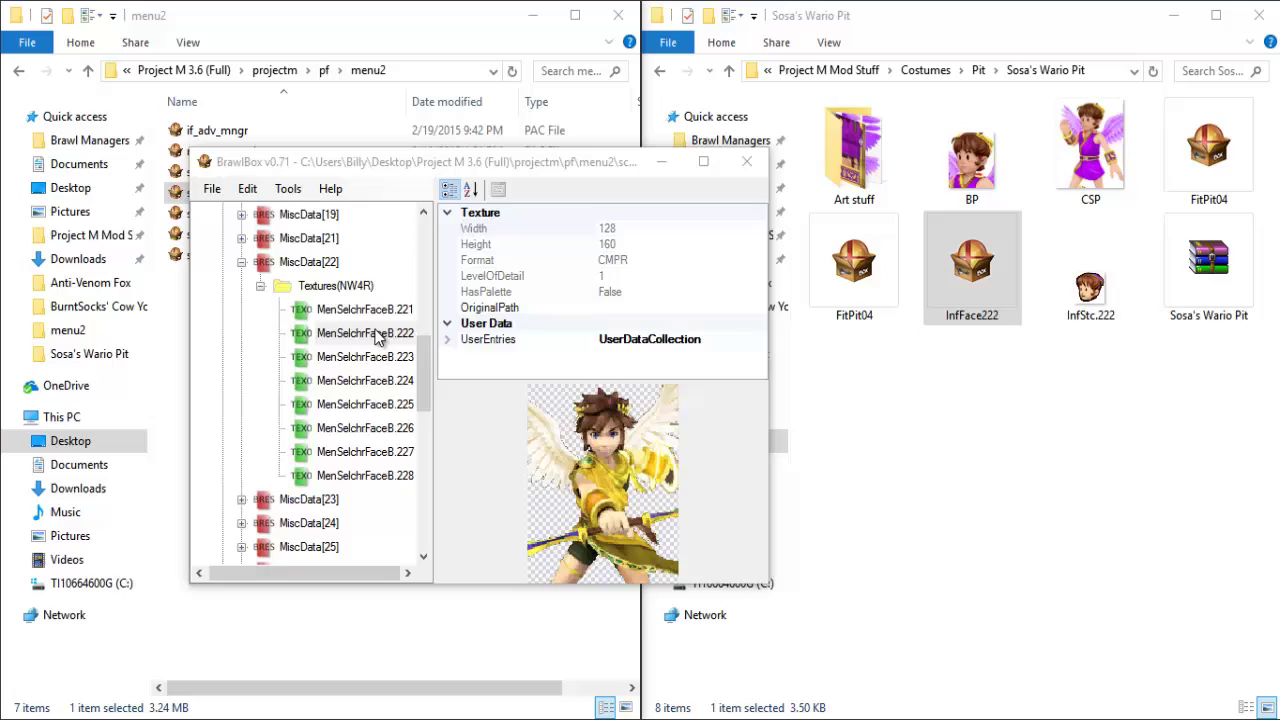
{"action": "double_click", "coordinate": [614, 364]}
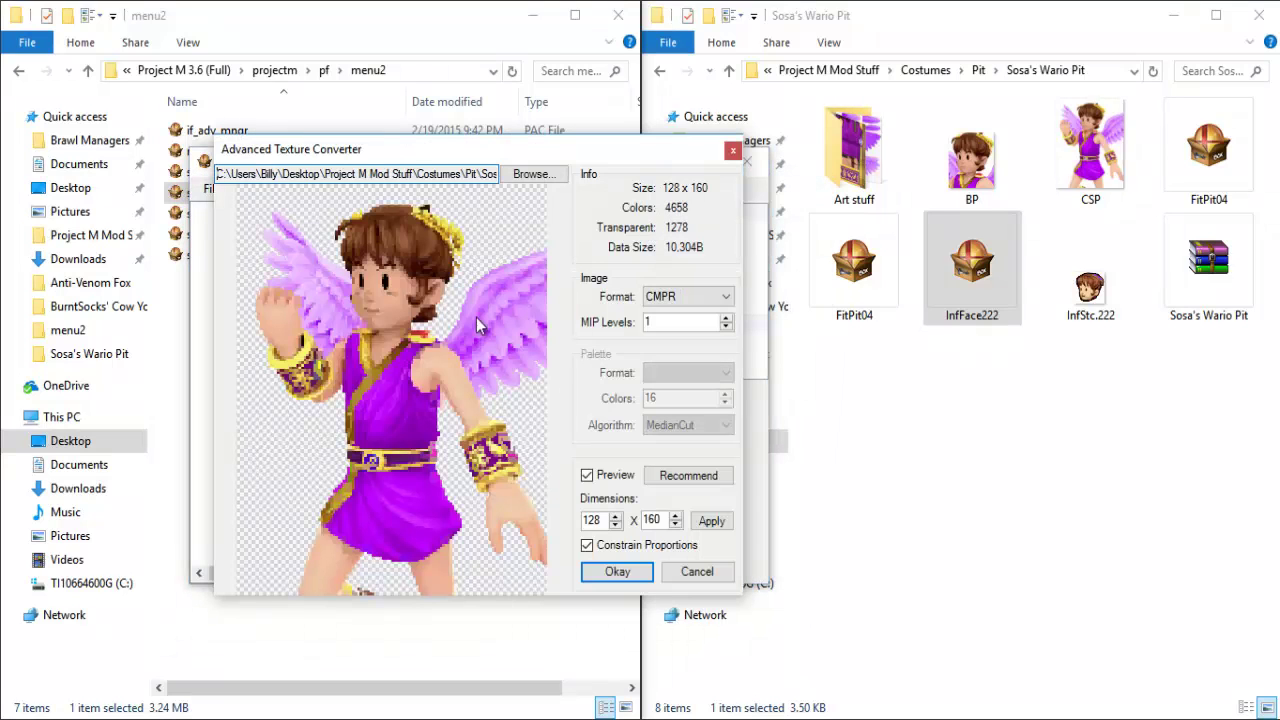
{"action": "left_click", "coordinate": [697, 571]}
{"action": "left_click", "coordinate": [211, 188]}
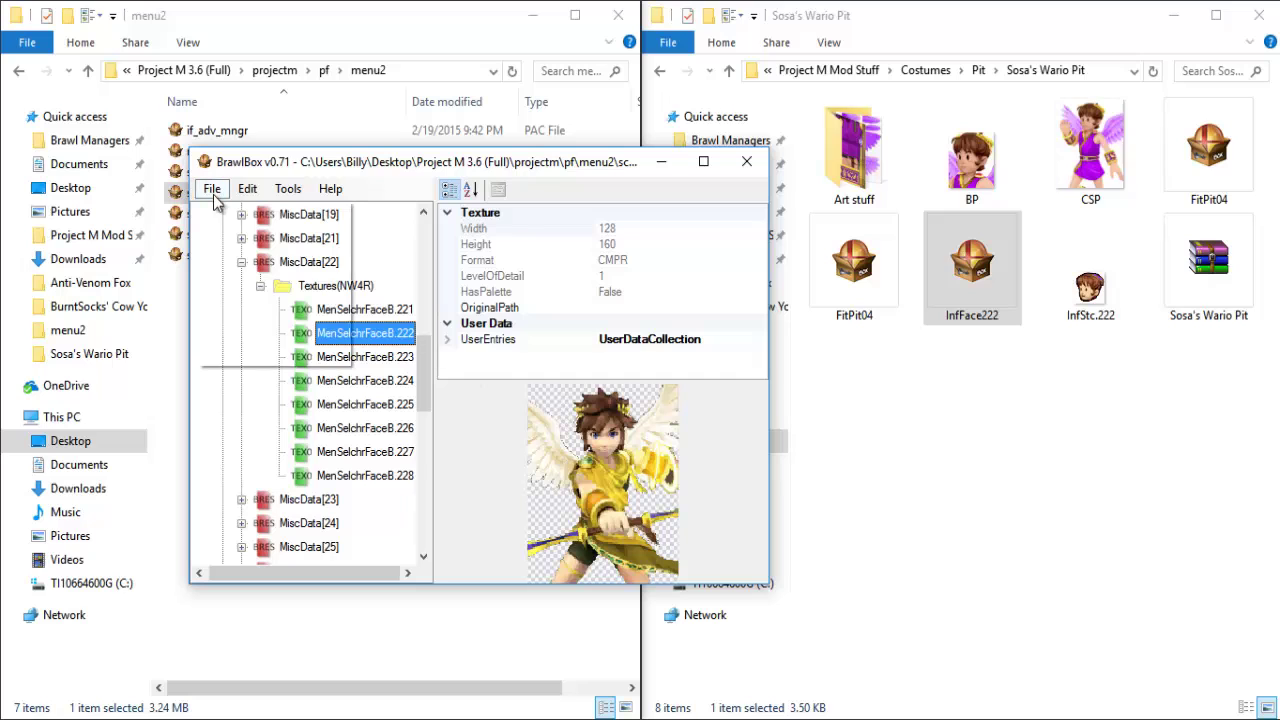
{"action": "left_click", "coordinate": [237, 256]}
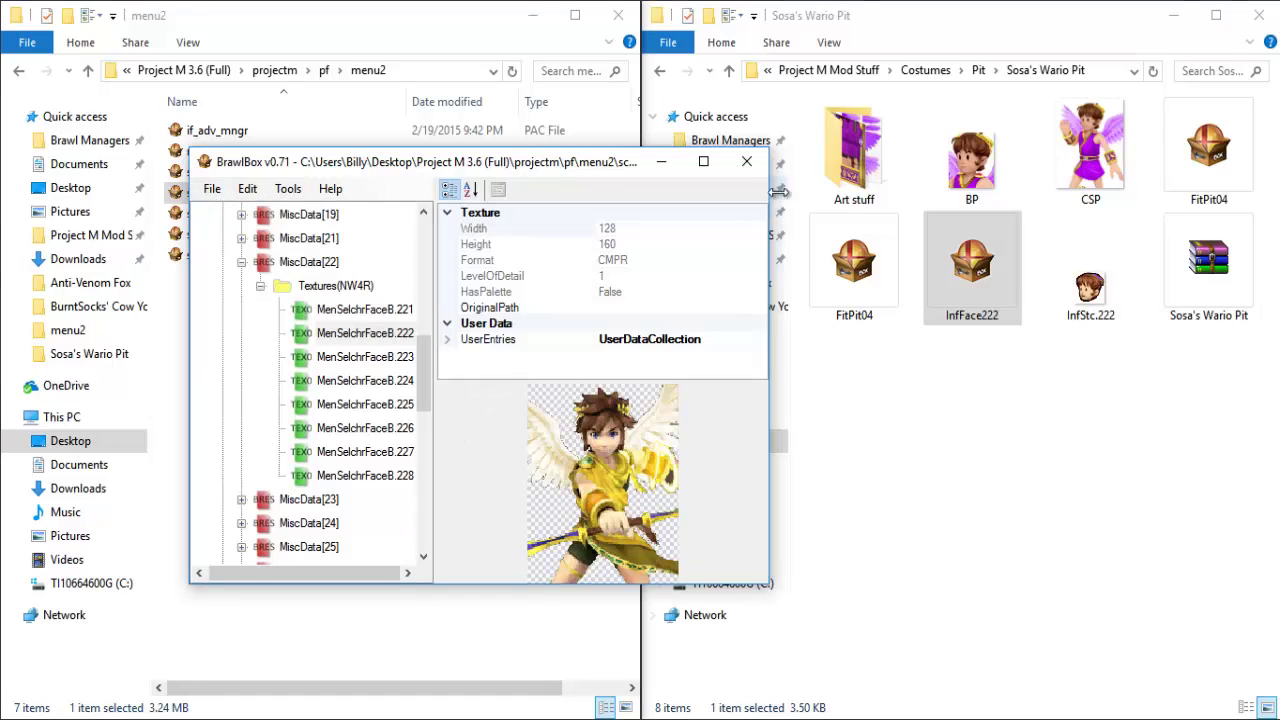
{"action": "left_click", "coordinate": [747, 161]}
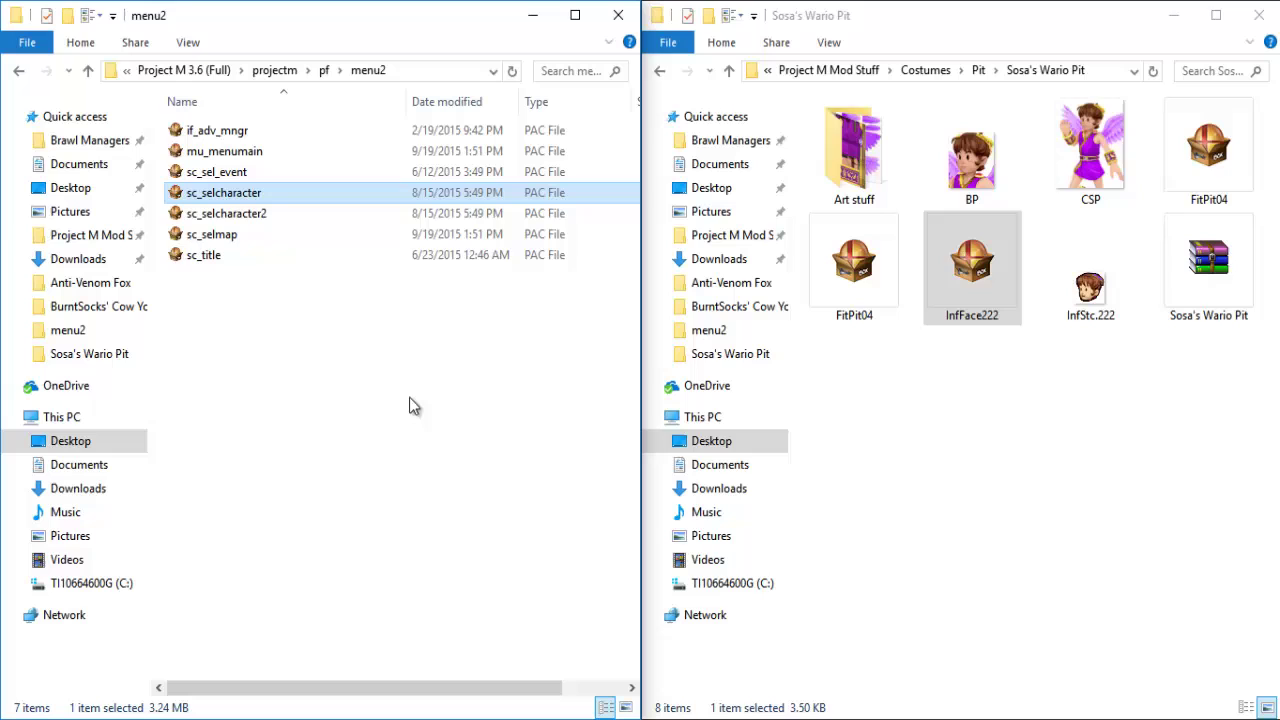
- Open STGRESULT from Project M 3.6's projectm/pf/stage/melee folder in BrawlBox
{"action": "left_click", "coordinate": [168, 72]}
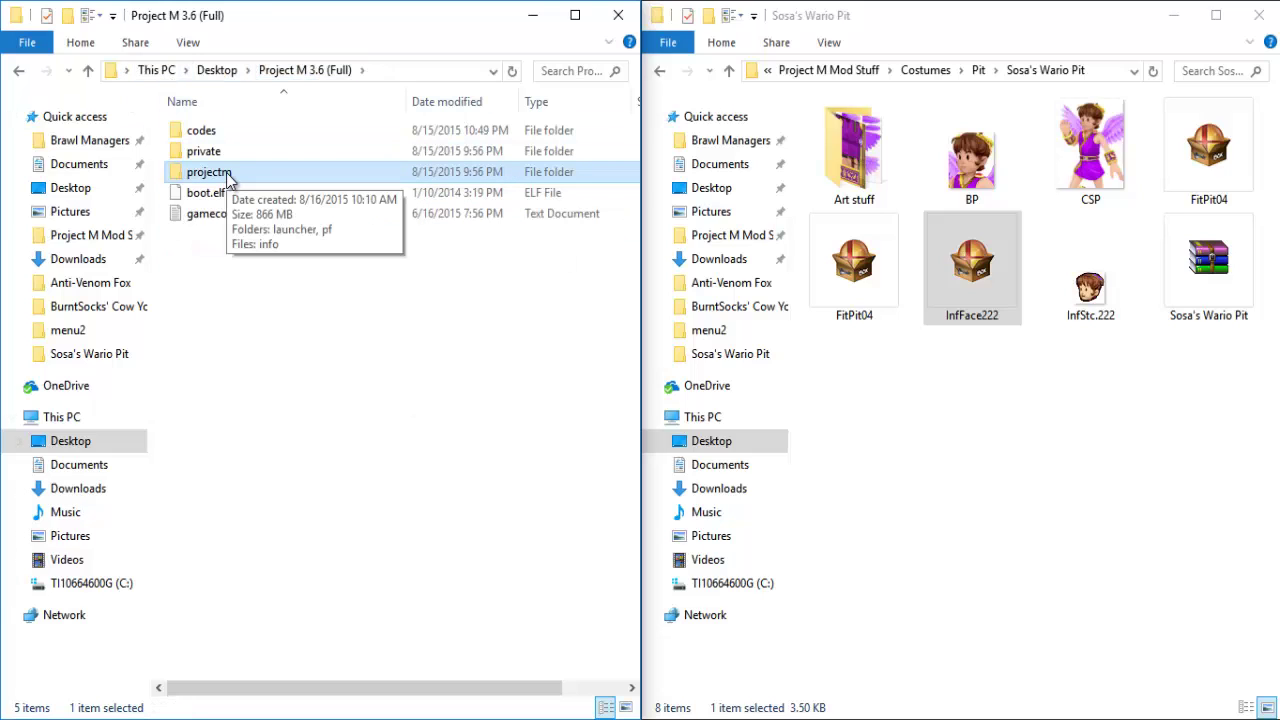
{"action": "double_click", "coordinate": [228, 177]}
{"action": "double_click", "coordinate": [225, 156]}
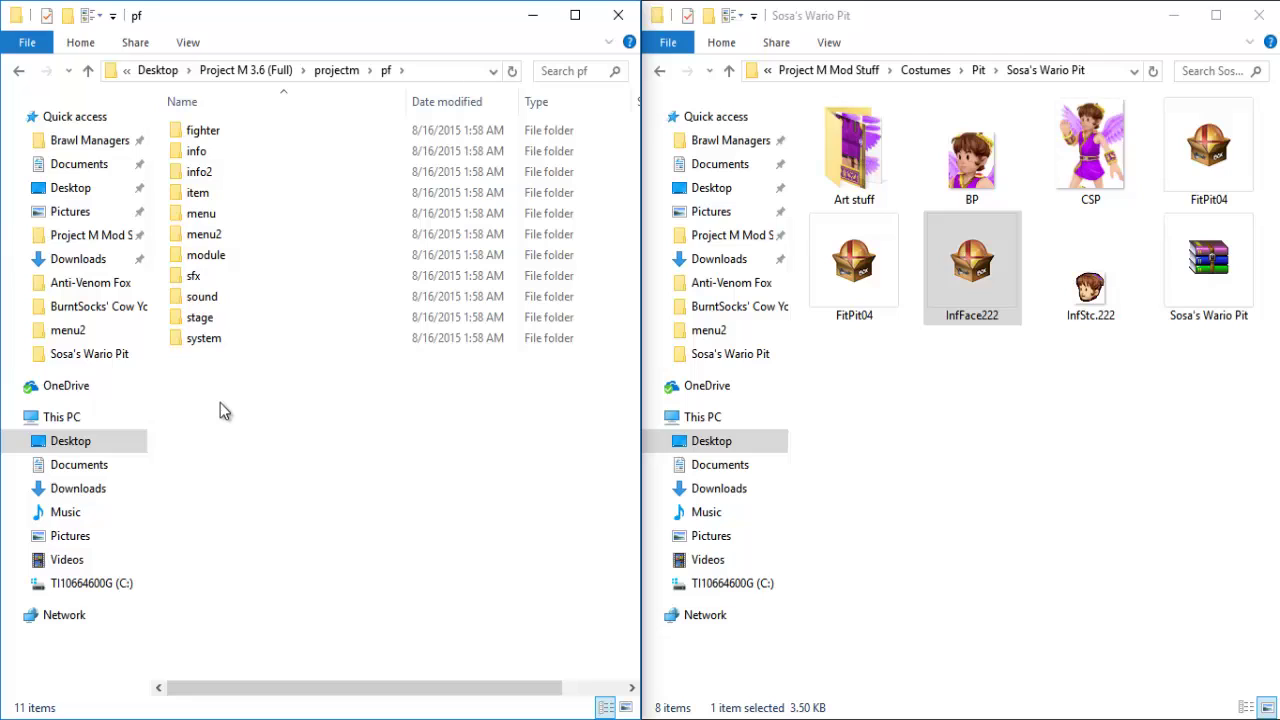
{"action": "double_click", "coordinate": [208, 320]}
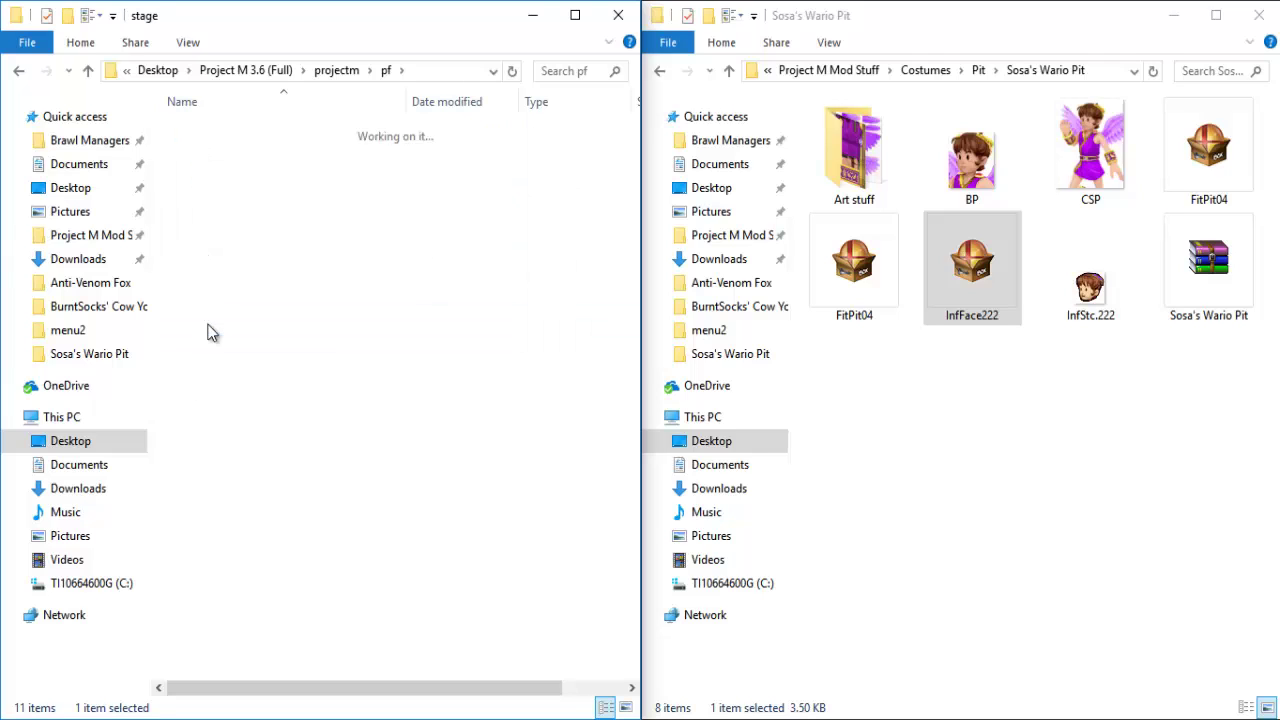
{"action": "double_click", "coordinate": [209, 134]}
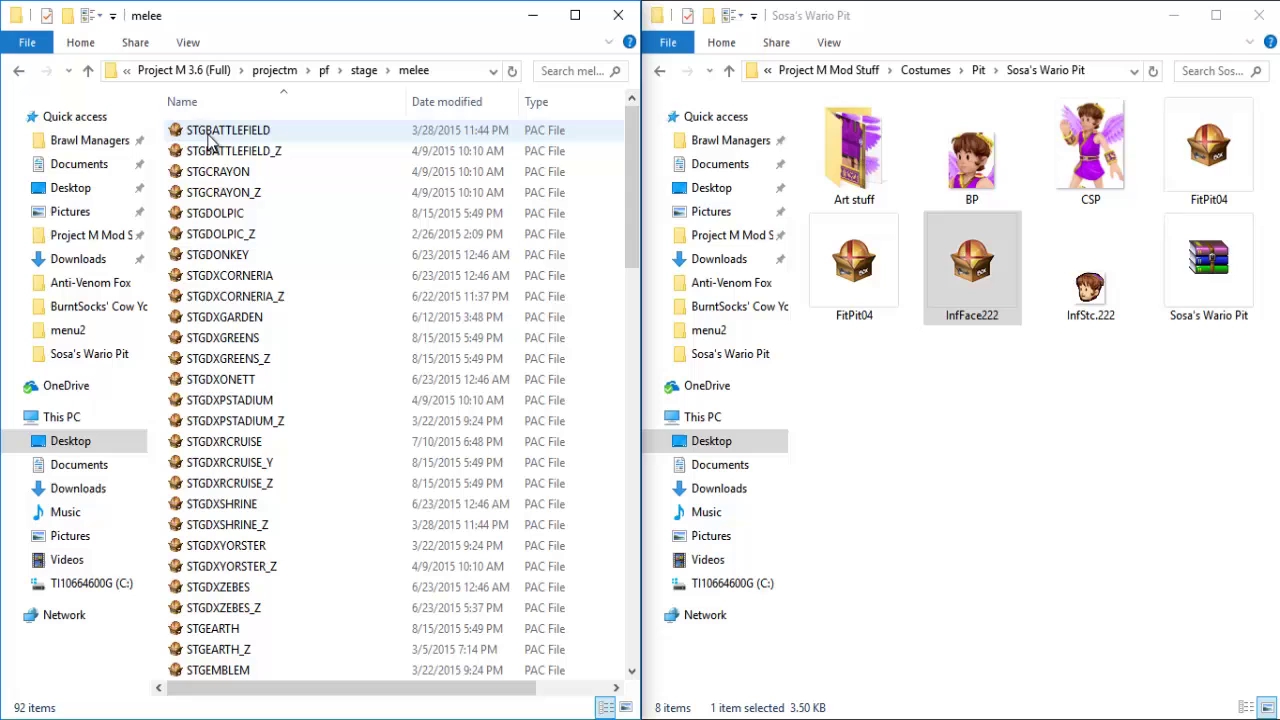
{"action": "scroll", "coordinate": [309, 250], "scroll_direction": "down", "scroll_amount": 15}
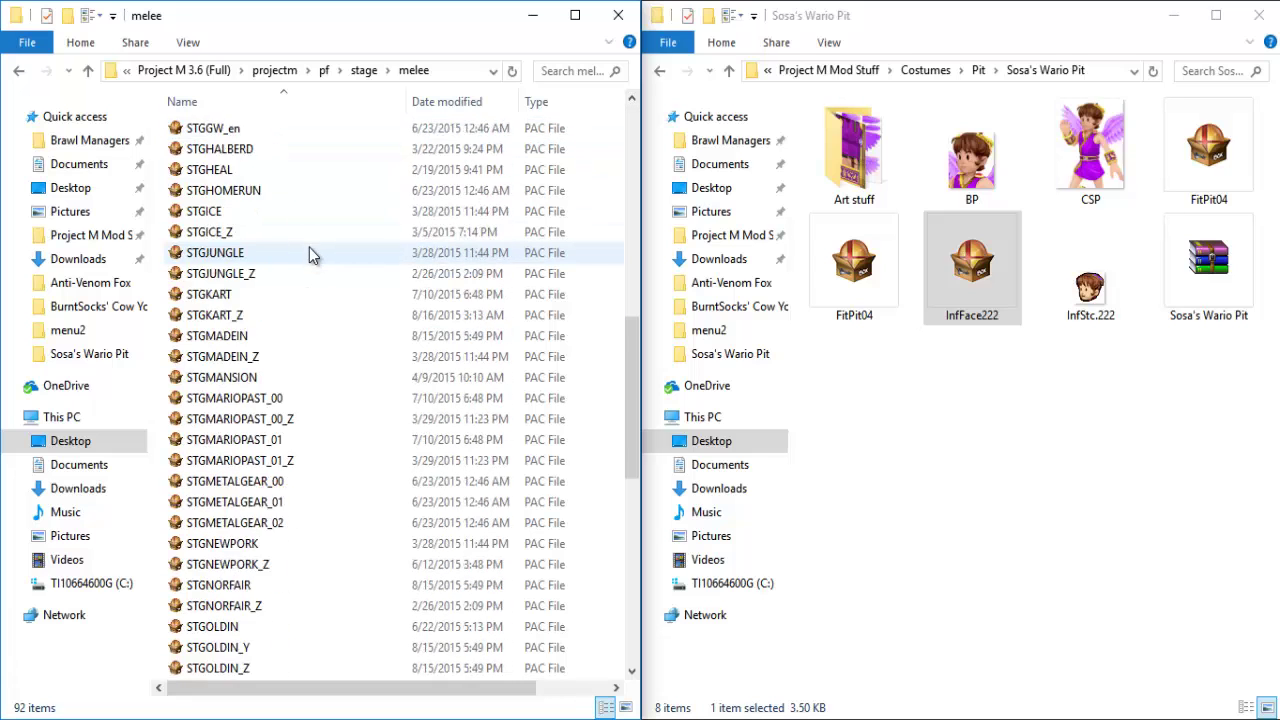
{"action": "scroll", "coordinate": [300, 230], "scroll_direction": "down", "scroll_amount": 2}
{"action": "scroll", "coordinate": [290, 405], "scroll_direction": "down", "scroll_amount": 4}
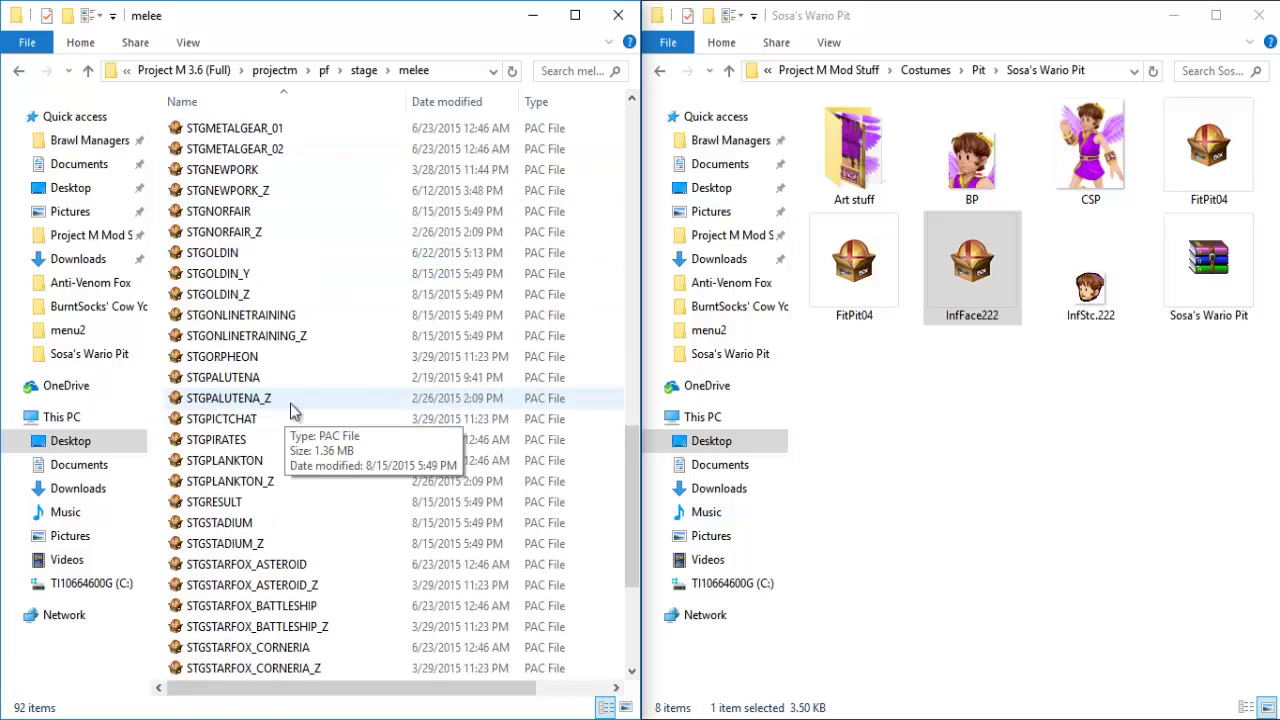
{"action": "scroll", "coordinate": [284, 404], "scroll_direction": "down", "scroll_amount": 1}
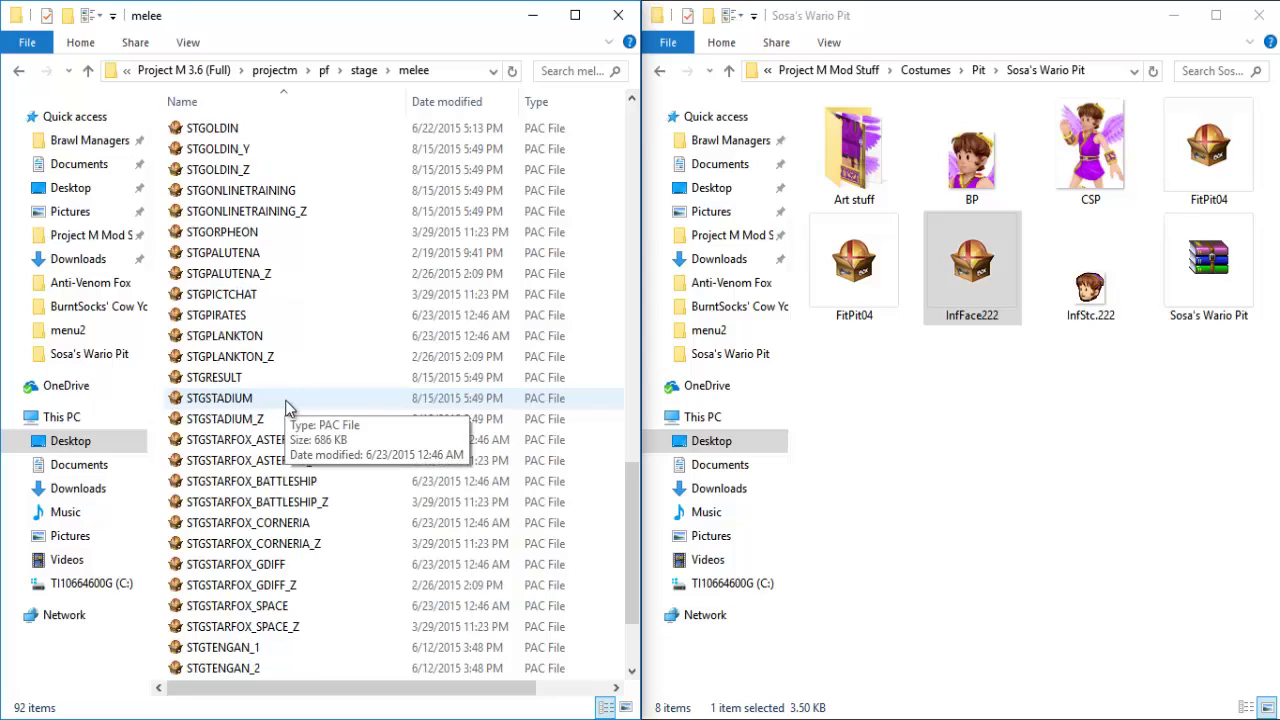
{"action": "left_click", "coordinate": [212, 381]}
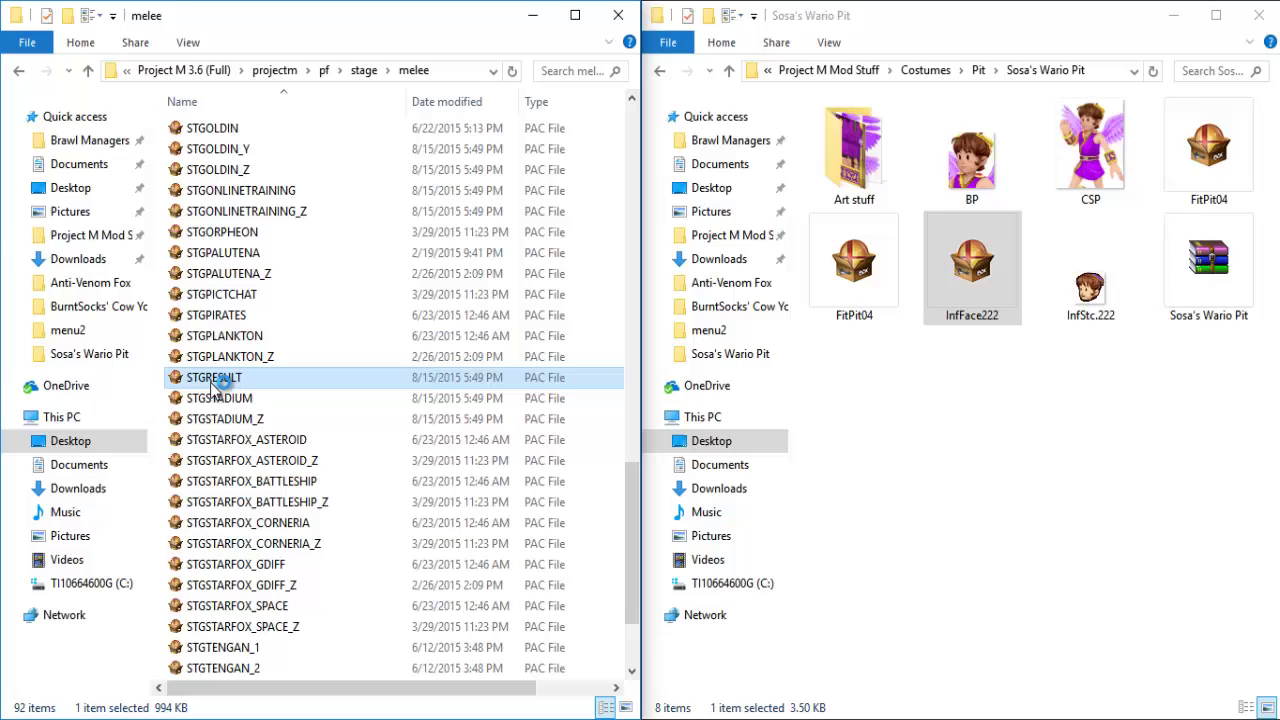
{"action": "double_click", "coordinate": [210, 382]}
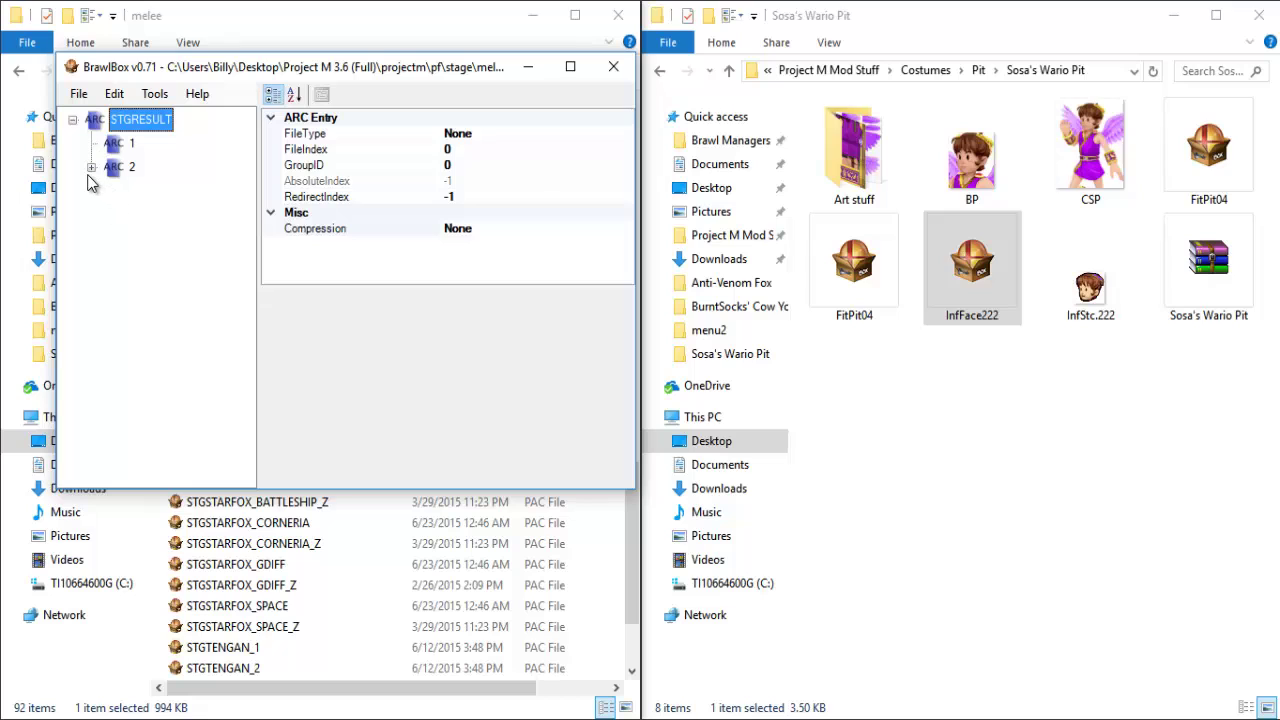
- View the InfStc.222 stock icon among the MiscData[120] textures inside ARC 2 of STGRESULT
{"action": "left_click", "coordinate": [91, 168]}
{"action": "scroll", "coordinate": [87, 305], "scroll_direction": "down", "scroll_amount": 5}
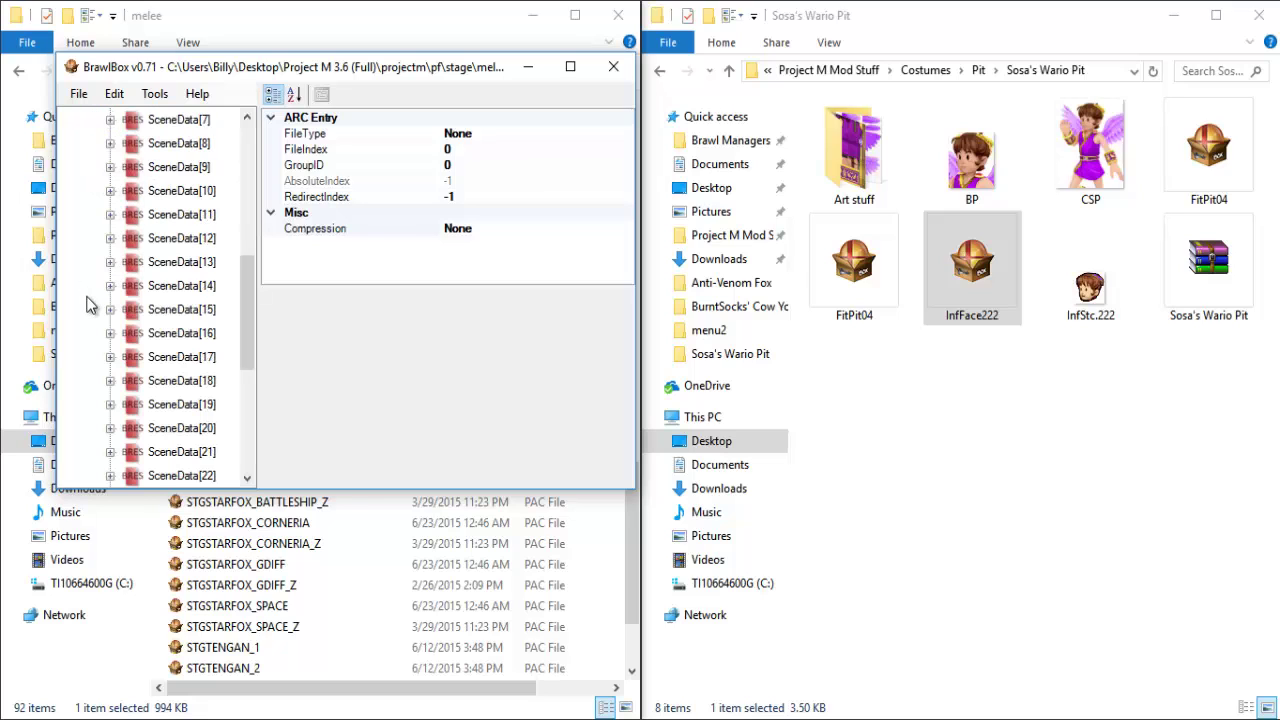
{"action": "scroll", "coordinate": [87, 305], "scroll_direction": "down", "scroll_amount": 5}
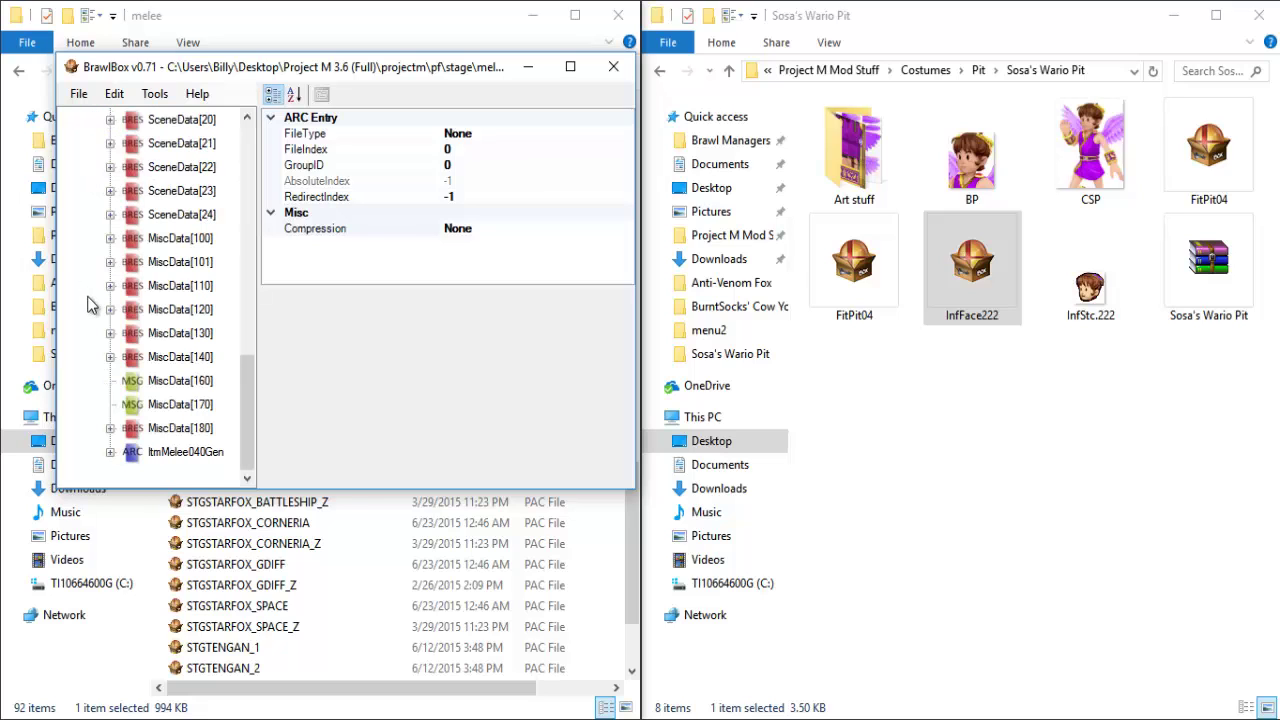
{"action": "double_click", "coordinate": [195, 313]}
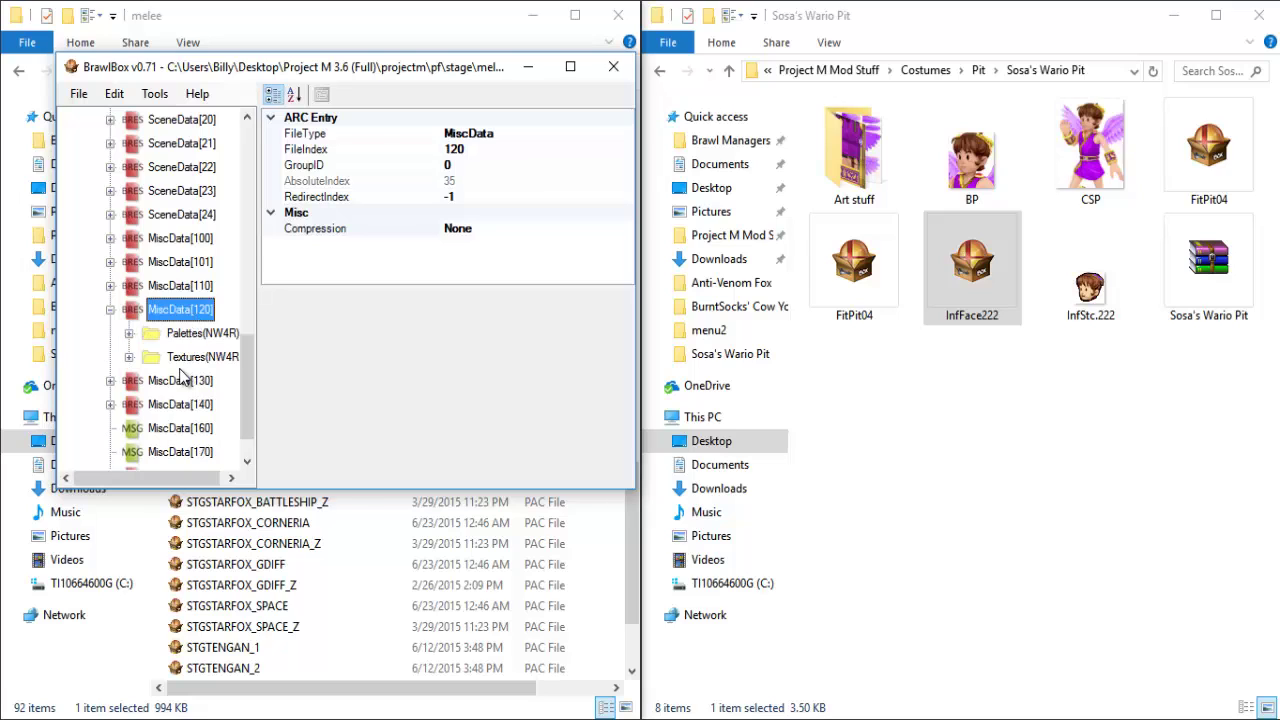
{"action": "double_click", "coordinate": [181, 364]}
{"action": "scroll", "coordinate": [181, 370], "scroll_direction": "down", "scroll_amount": 6}
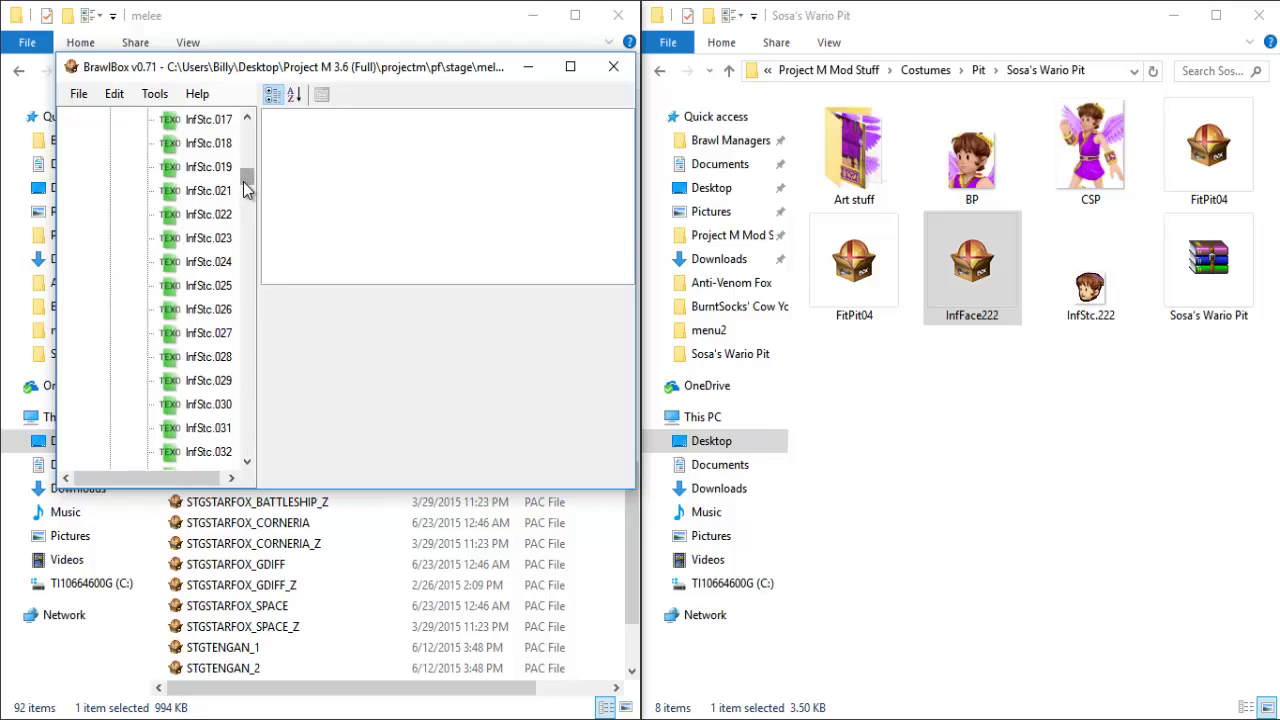
{"action": "left_click_drag", "start_coordinate": [250, 176], "coordinate": [251, 313]}
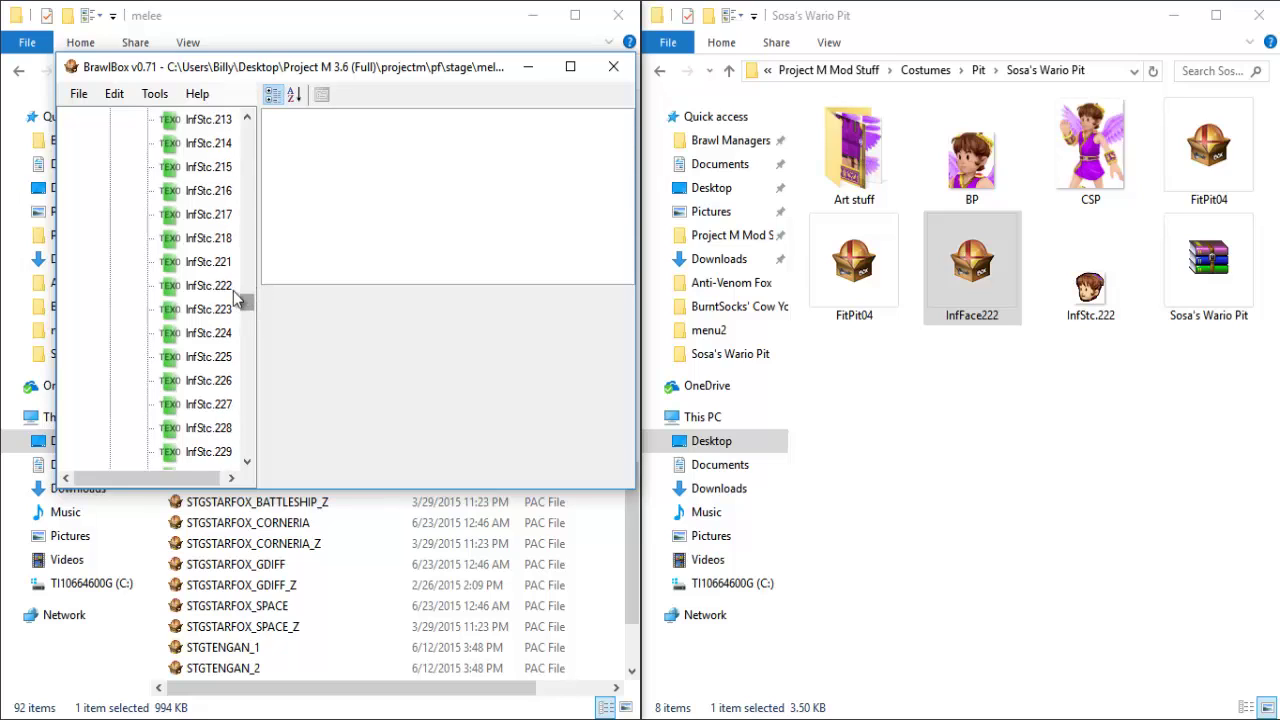
{"action": "left_click", "coordinate": [208, 285]}
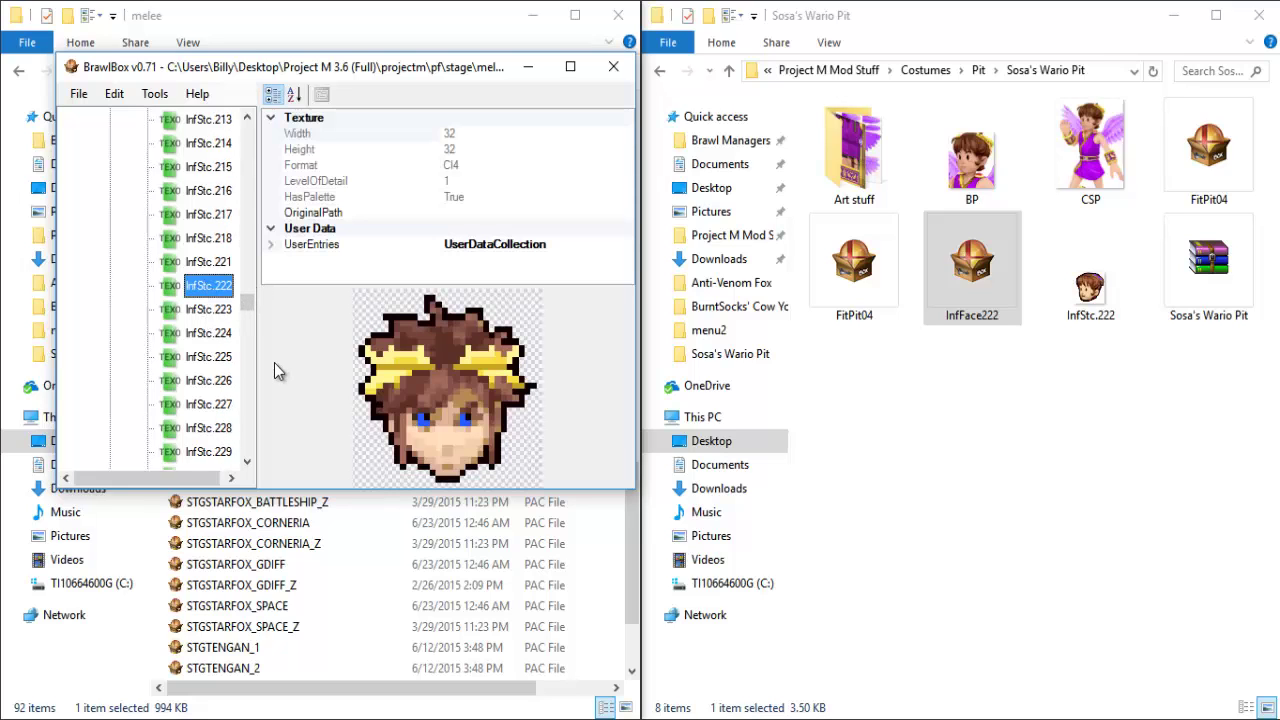
- Try to replace the InfStc.222 texture with the stock icon from the Sosa's Wario Pit folder, and close STGRESULT
{"action": "key", "text": "ctrl+r"}
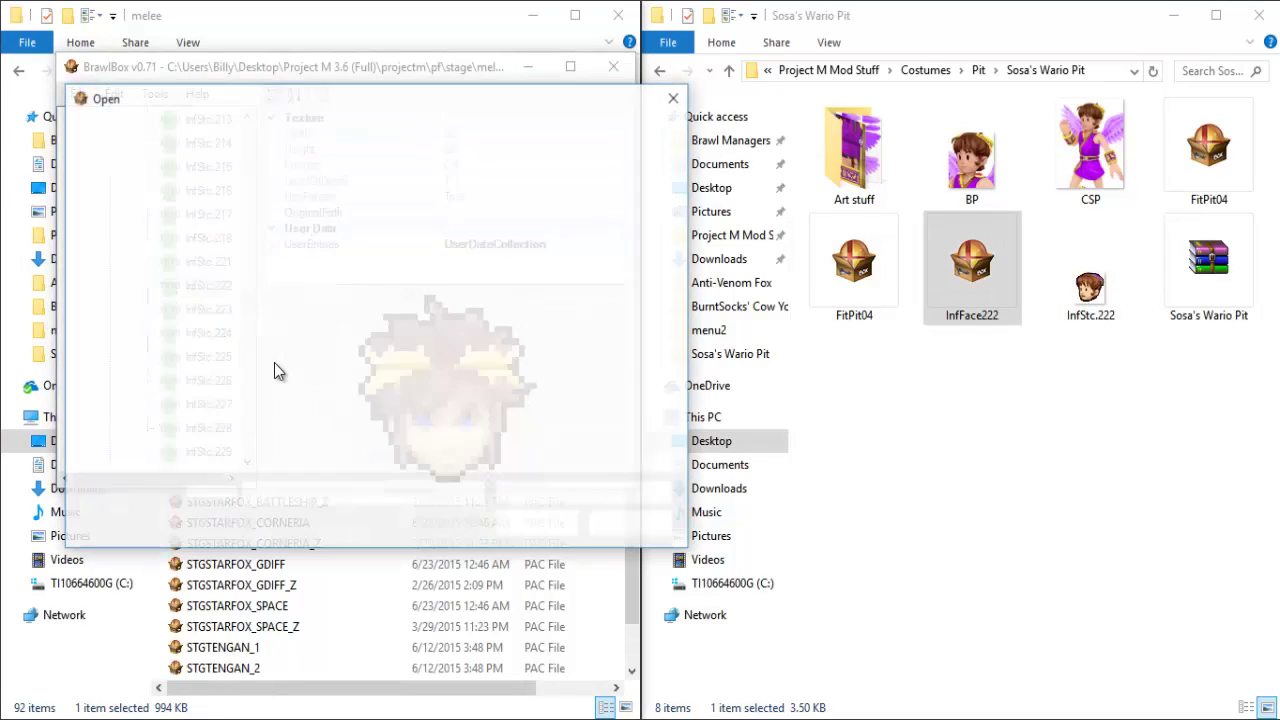
{"action": "double_click", "coordinate": [600, 275]}
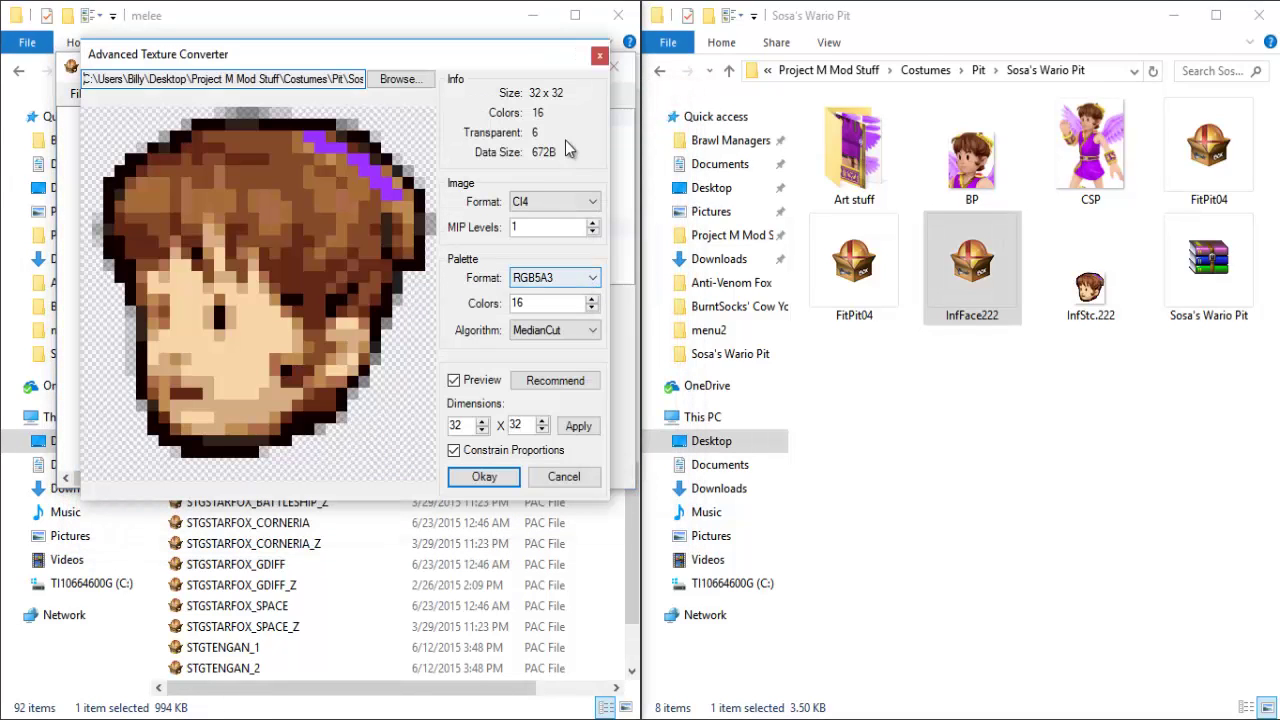
{"action": "left_click", "coordinate": [563, 478]}
{"action": "left_click", "coordinate": [80, 96]}
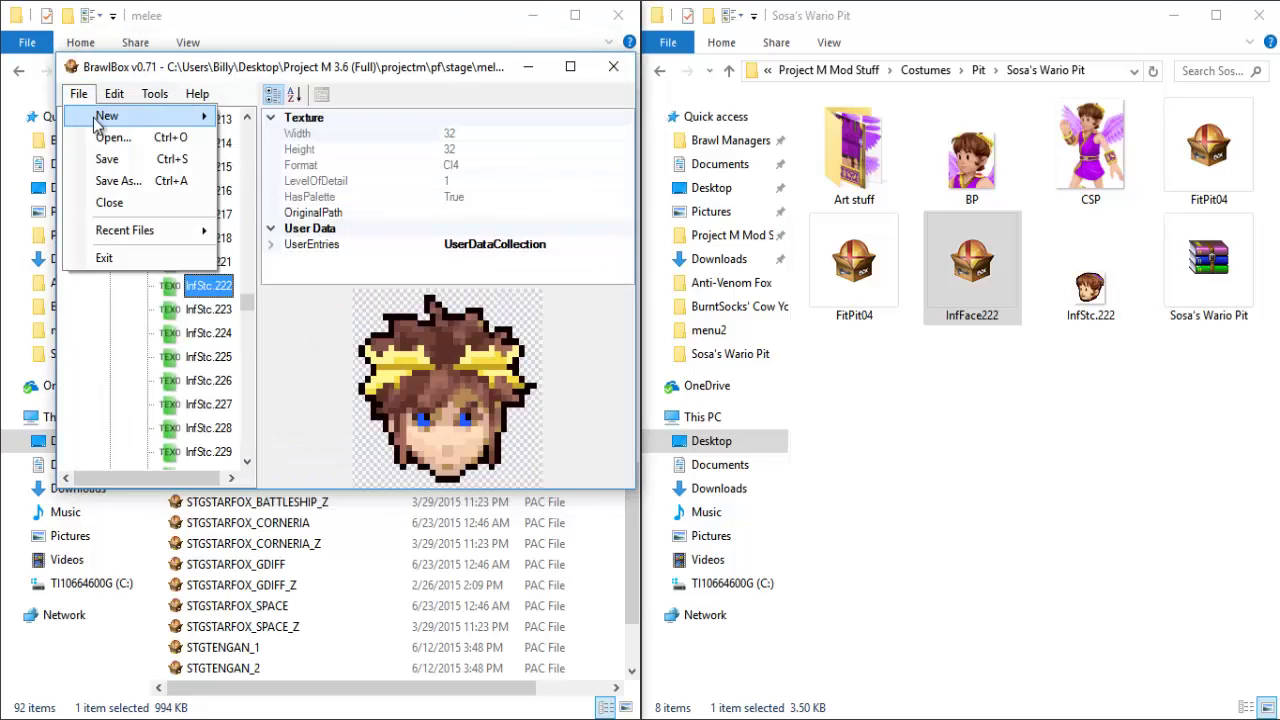
{"action": "left_click", "coordinate": [320, 366]}
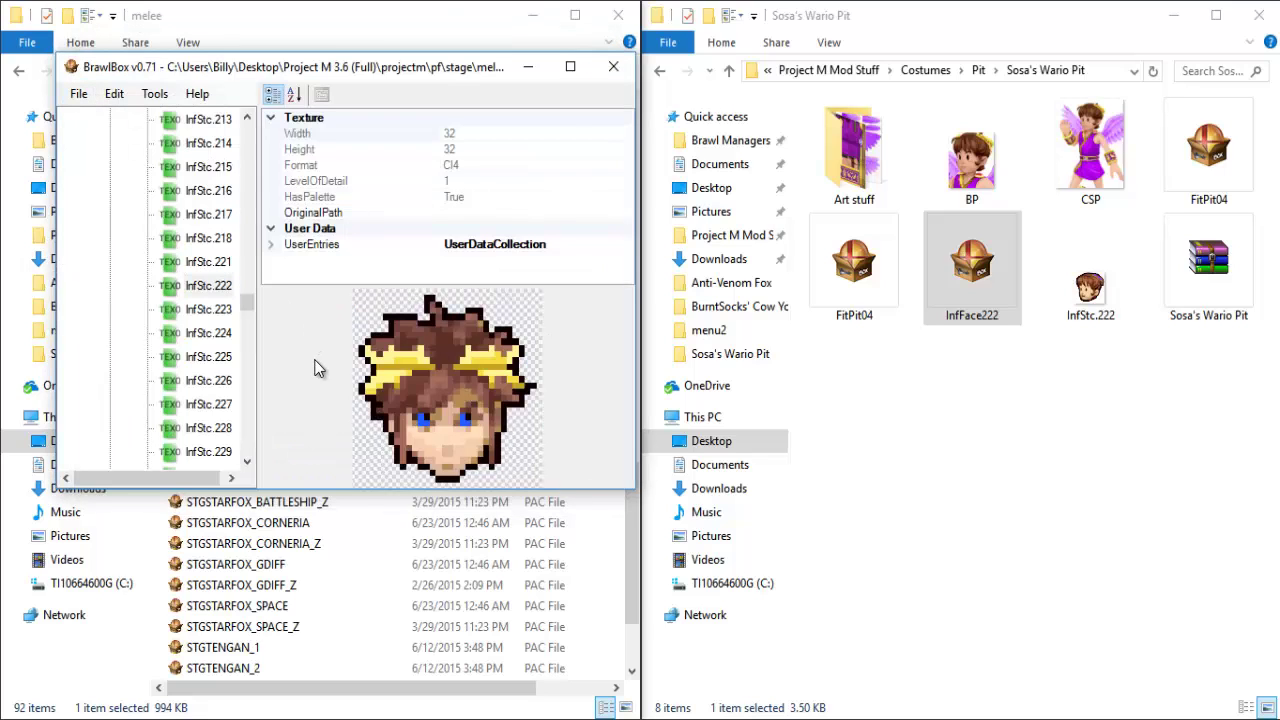
{"action": "left_click", "coordinate": [613, 67]}
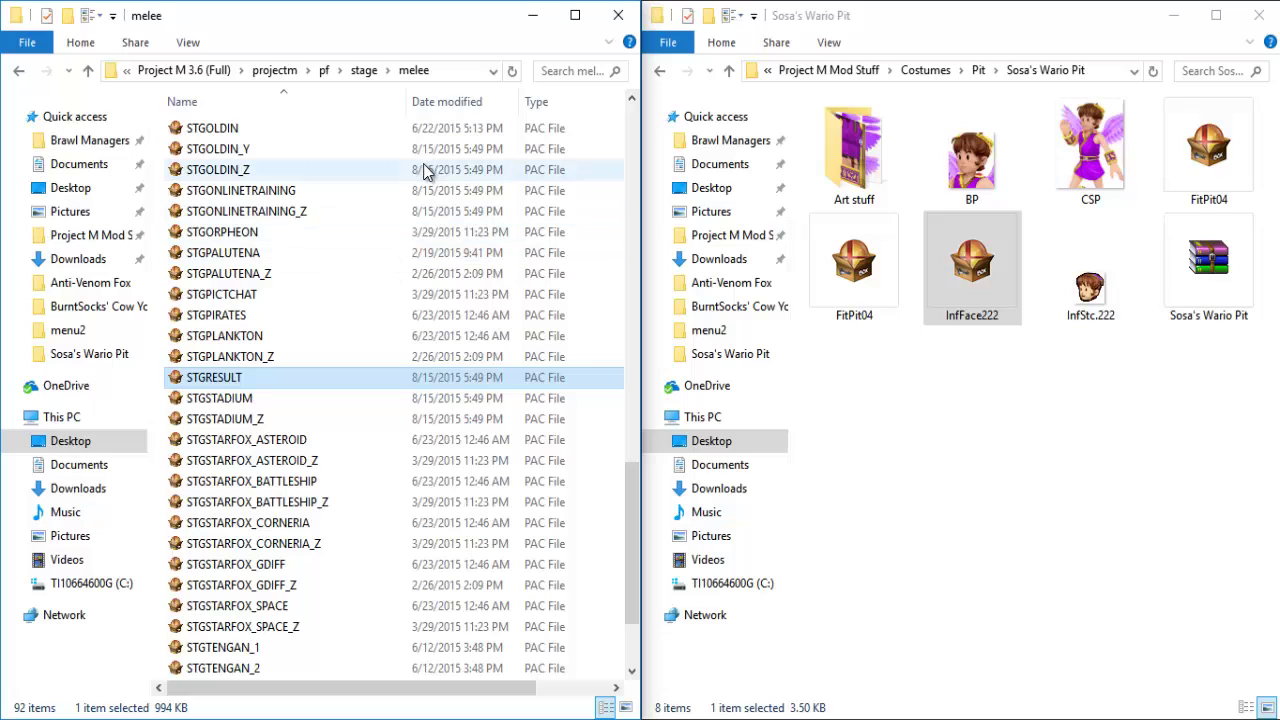
- Return to the Project M 3.6 (Full) folder
{"action": "left_click", "coordinate": [185, 72]}
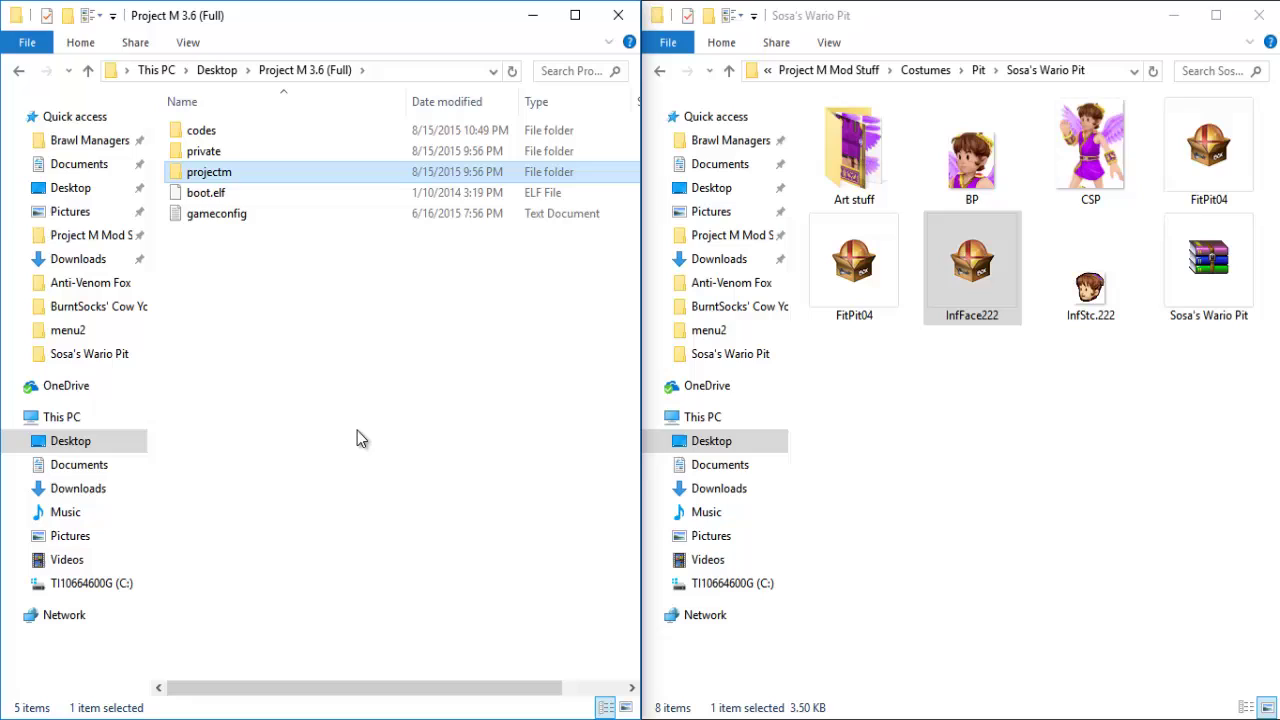